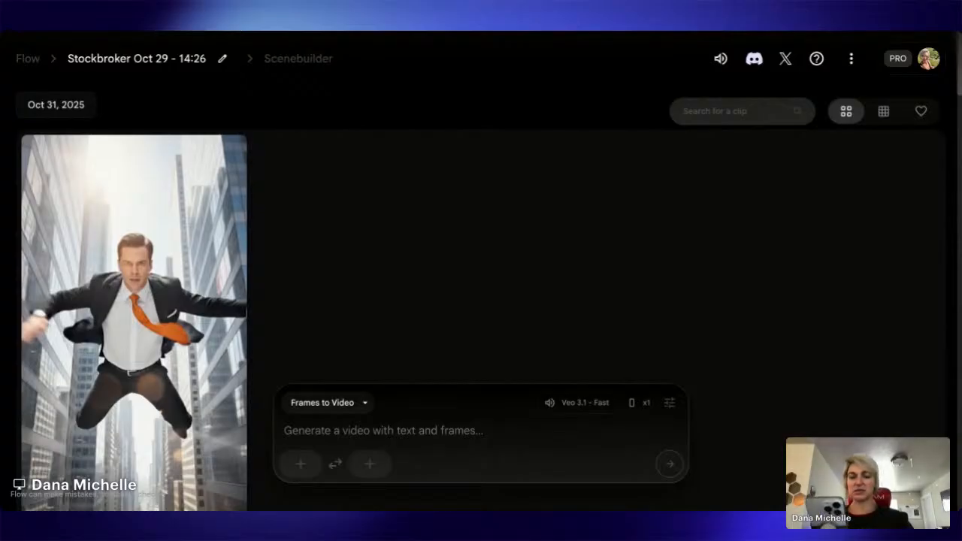
Find the older front-view clip of the free-falling stockbroker, below the laptop clips, and play it
scroll(580, 228, "down", 2)
scroll(581, 227, "down", 8)
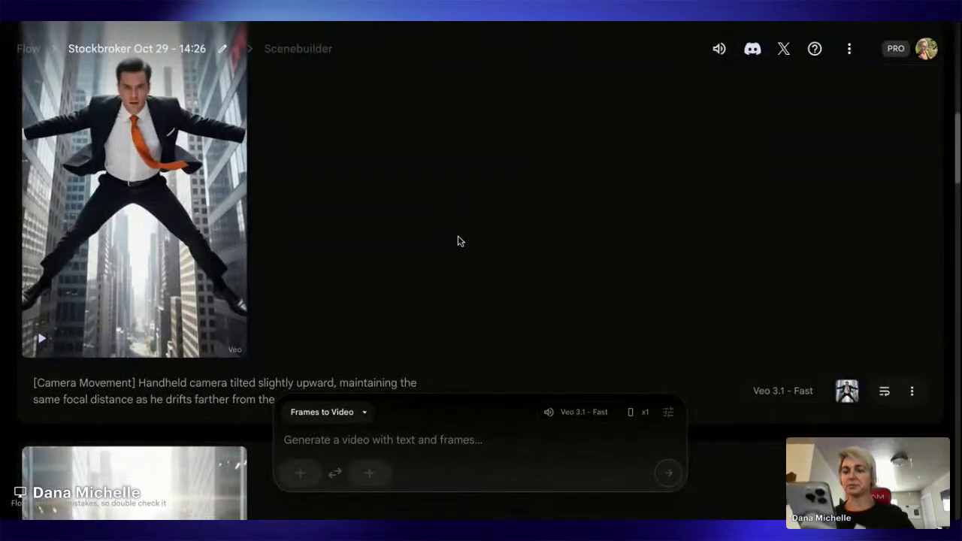
scroll(459, 241, "down", 1)
scroll(461, 241, "down", 1)
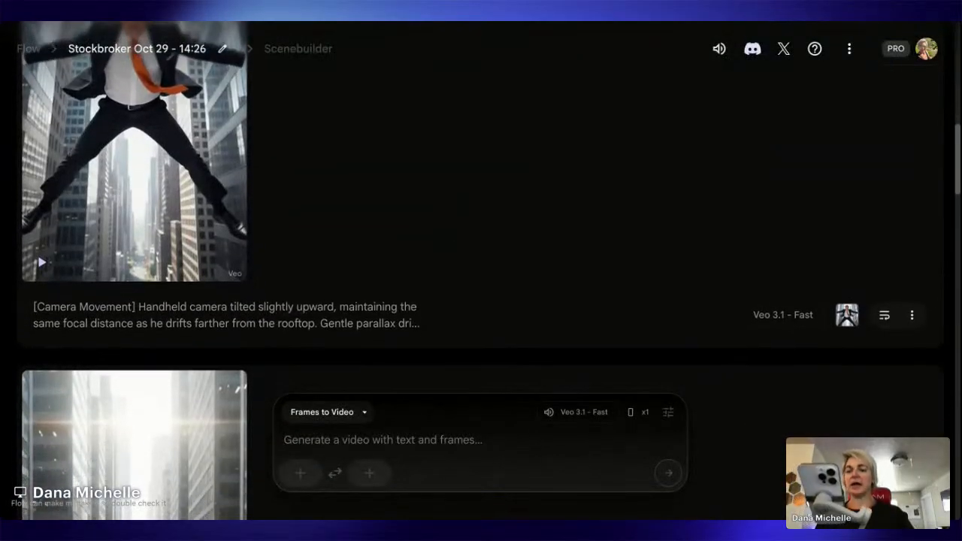
scroll(481, 270, "down", 5)
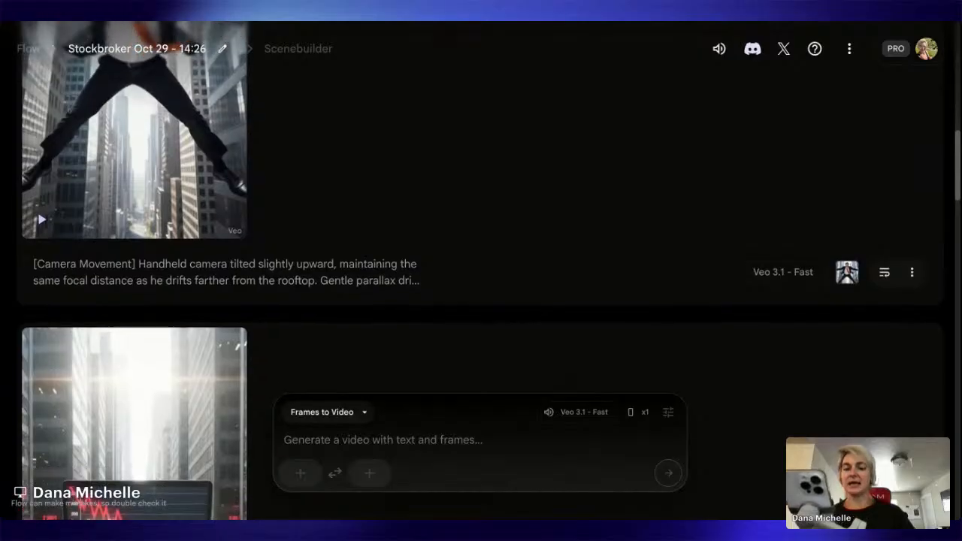
scroll(481, 270, "down", 10)
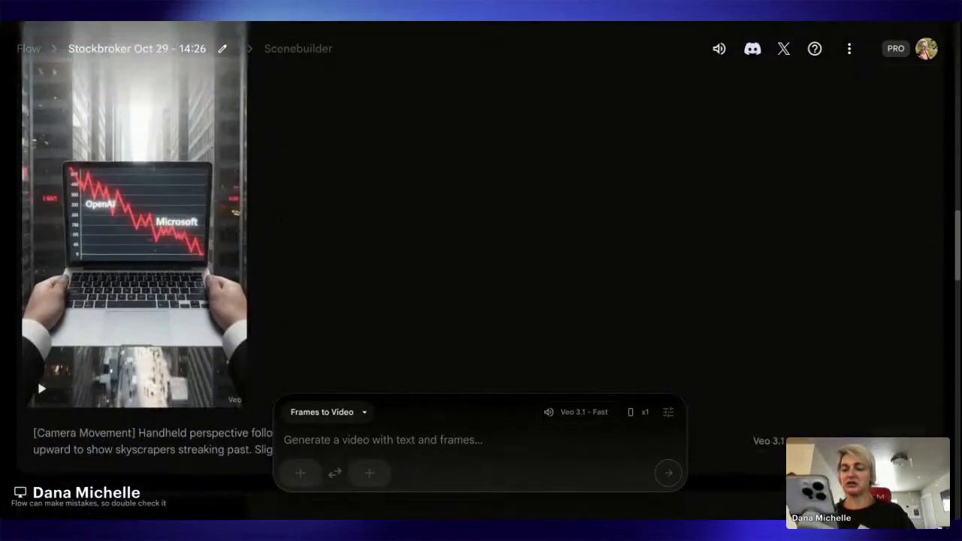
scroll(481, 270, "down", 1)
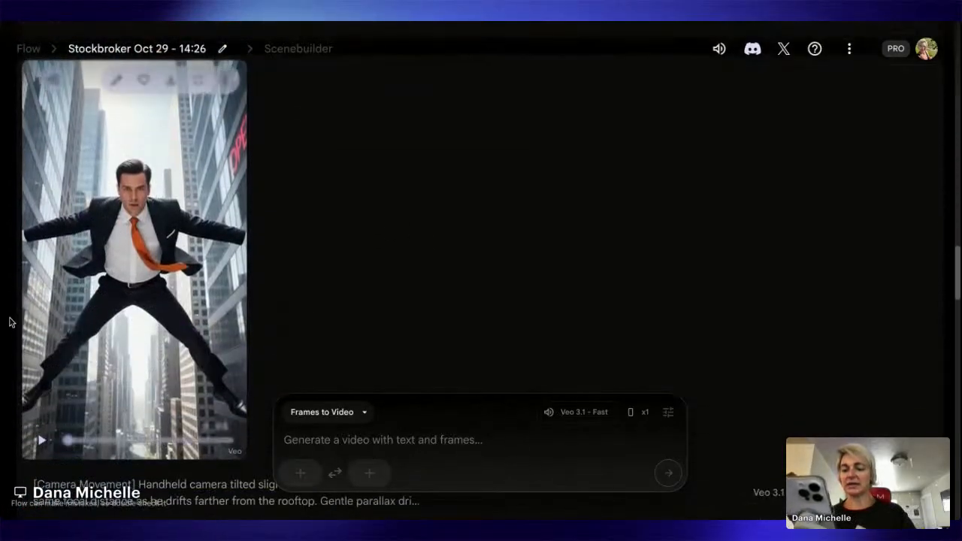
mouse_move(39, 437)
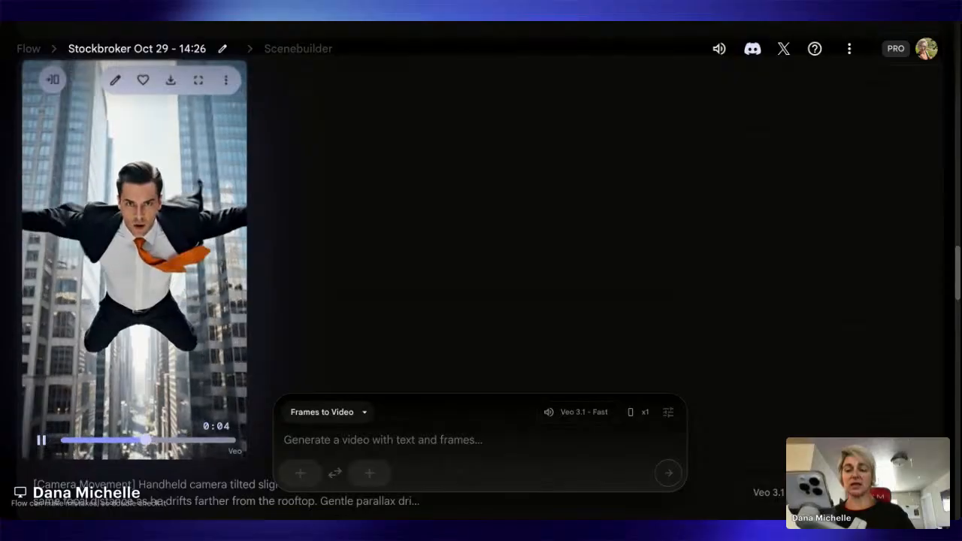
Check the overhead clip of the stockbroker diving in a harness, then replay the front-view free-fall clip above it
scroll(60, 439, "down", 5)
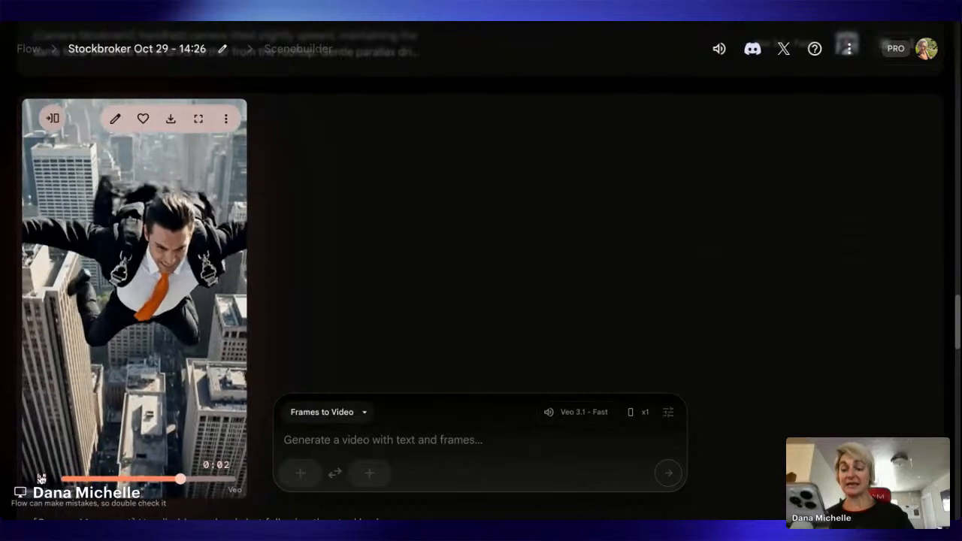
scroll(45, 479, "up", 5)
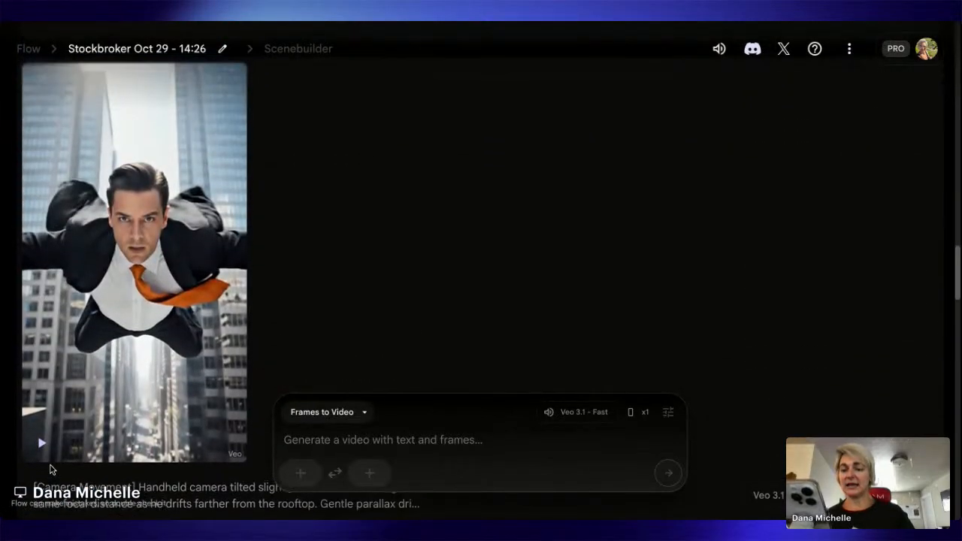
left_click(42, 448)
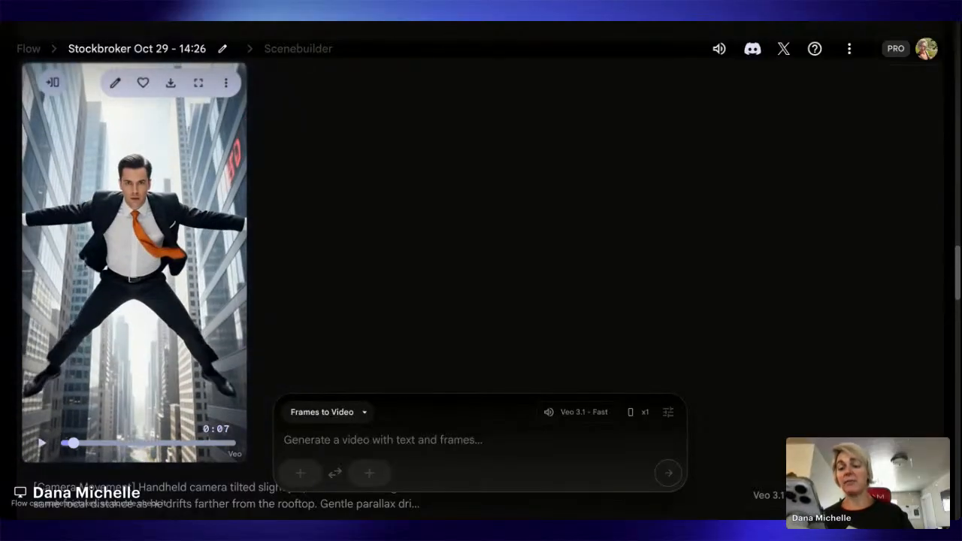
Play and pause the first Oct 30, 2025 clip, showing the stockbroker falling in front of the sun glare
scroll(60, 448, "up", 6)
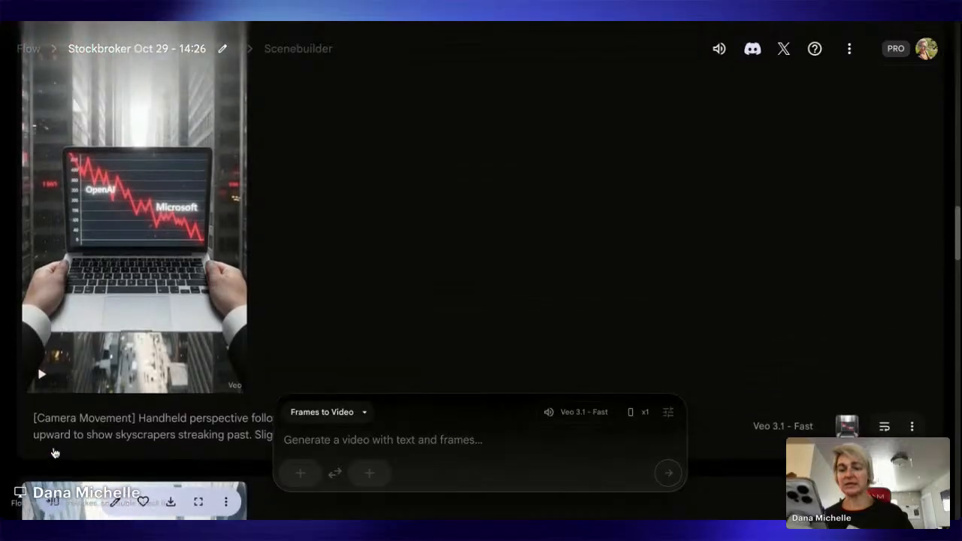
mouse_move(53, 430)
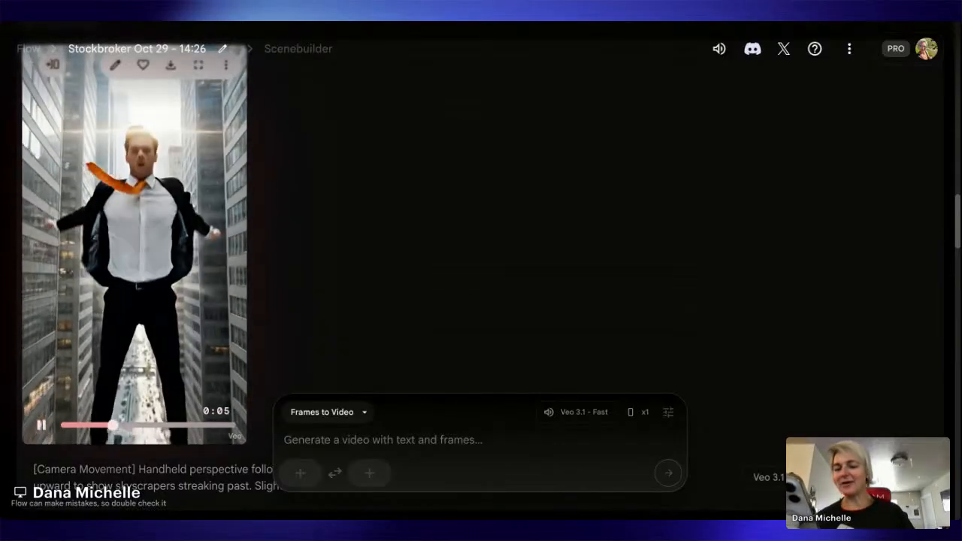
left_click(40, 427)
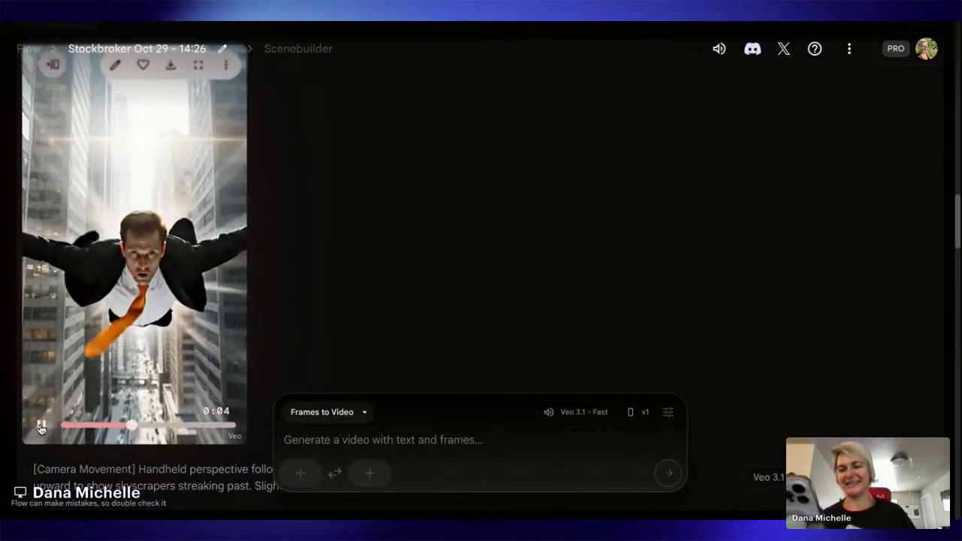
left_click(41, 429)
Play the first-person POV clip of the laptop with the falling stock chart and pause it near the end
scroll(188, 421, "up", 3)
scroll(214, 418, "up", 3)
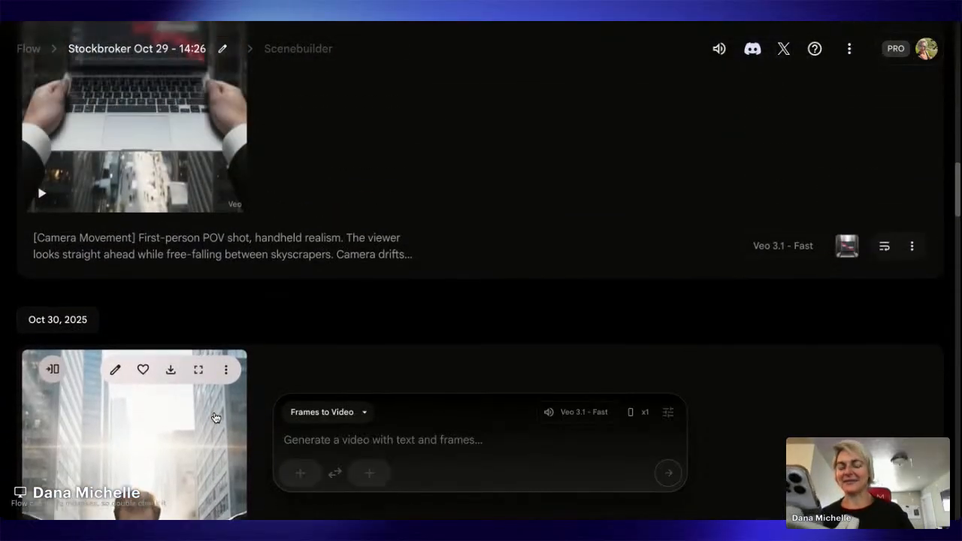
scroll(211, 417, "up", 3)
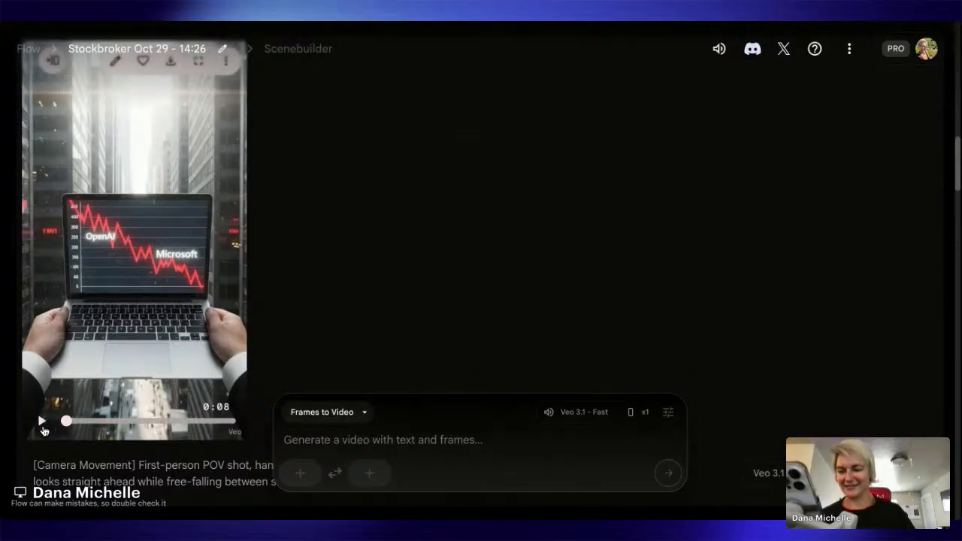
left_click(42, 423)
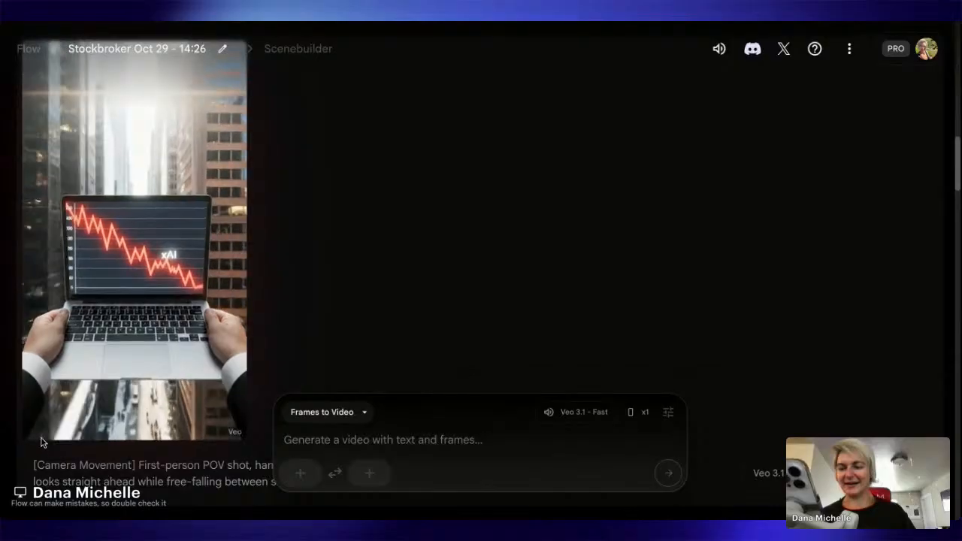
left_click(41, 423)
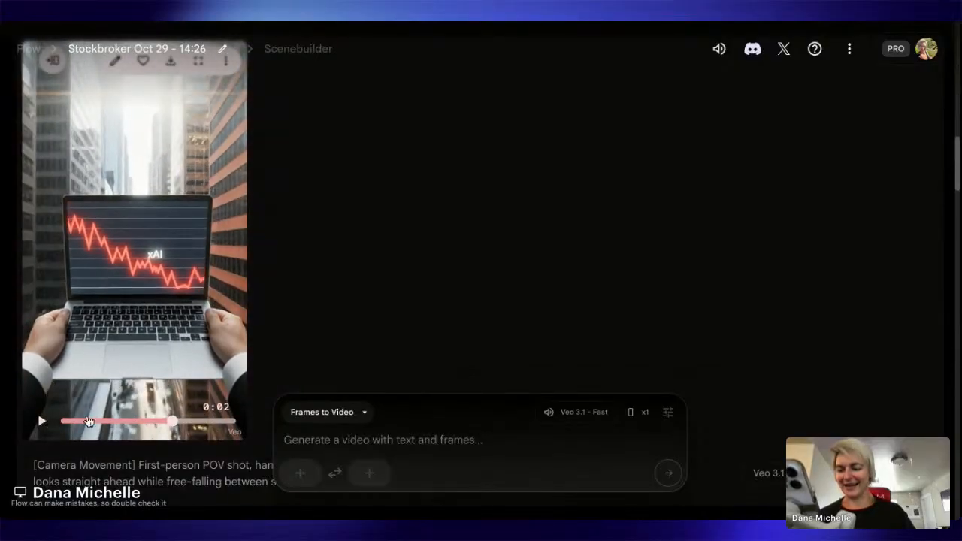
Play the Oct 31 free-fall clip in which the stockbroker drifts farther from the rooftop
scroll(85, 424, "up", 3)
scroll(81, 427, "up", 5)
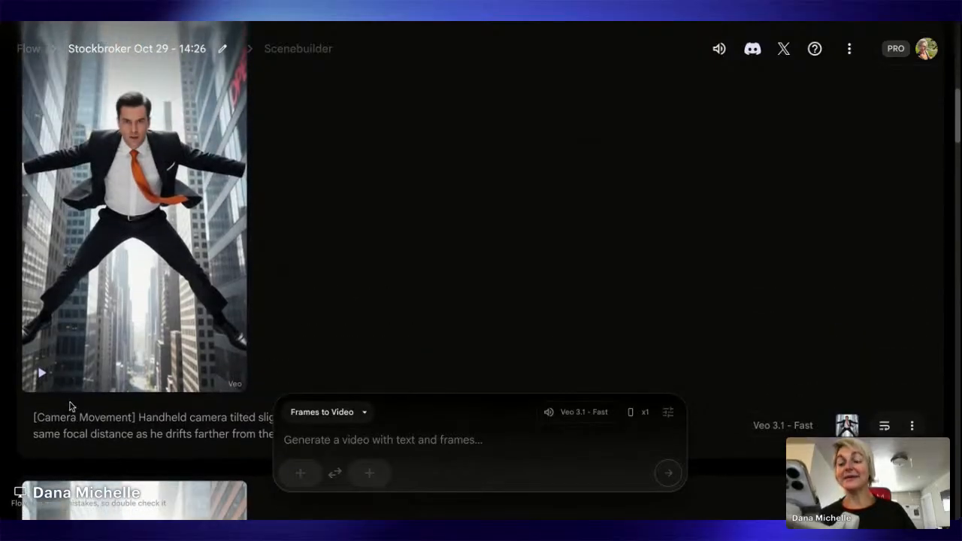
scroll(70, 408, "up", 2)
left_click(43, 406)
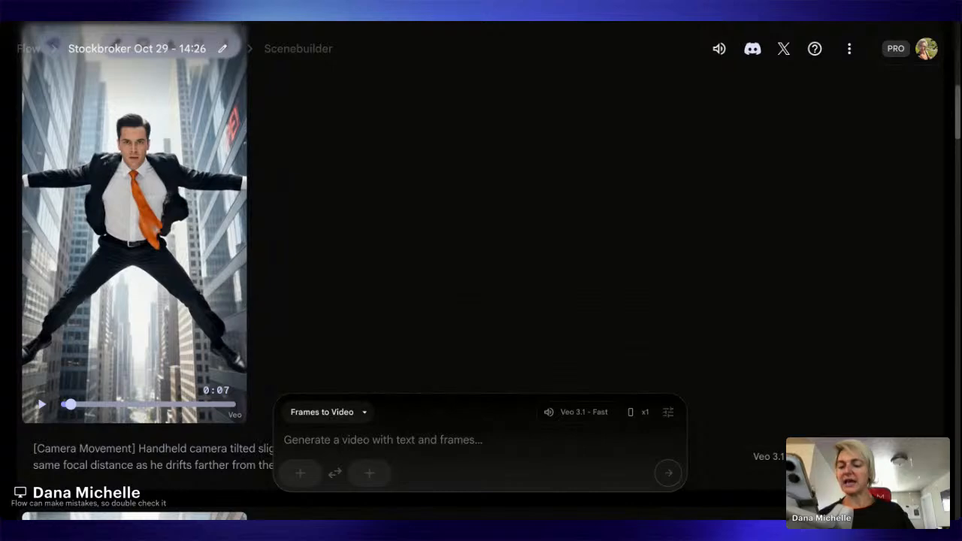
Play the newest clip, where the stockbroker pulls out a laptop mid-fall, and scrub to the moment he holds it open
scroll(106, 304, "up", 5)
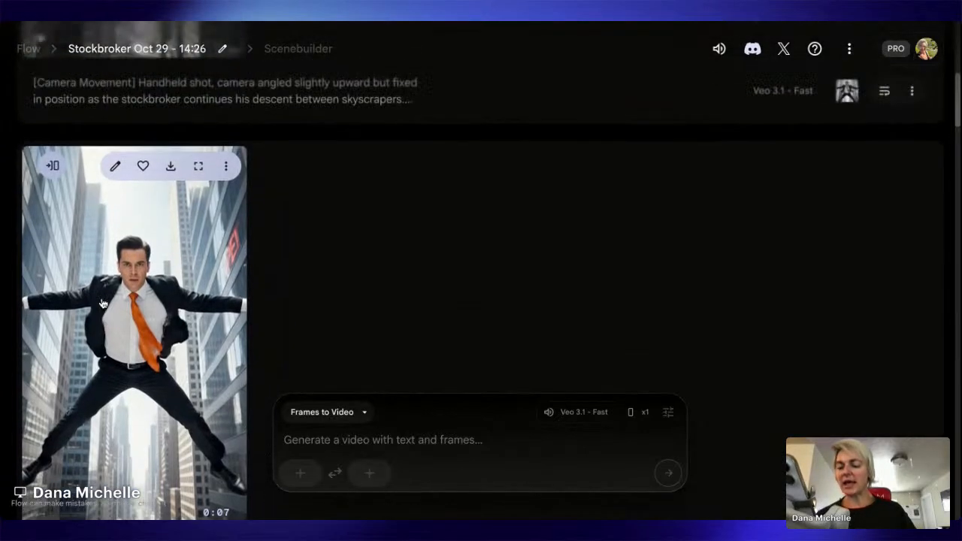
scroll(94, 300, "up", 2)
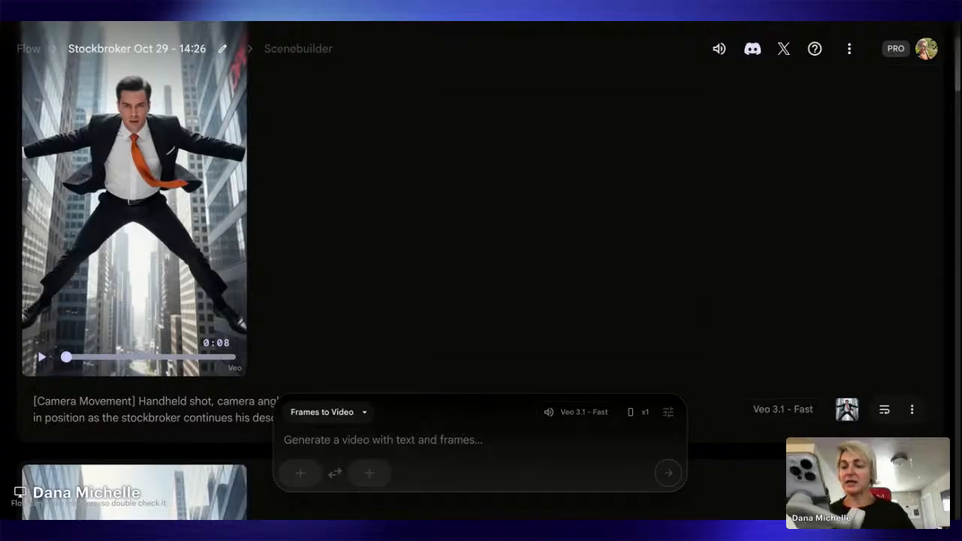
left_click(41, 357)
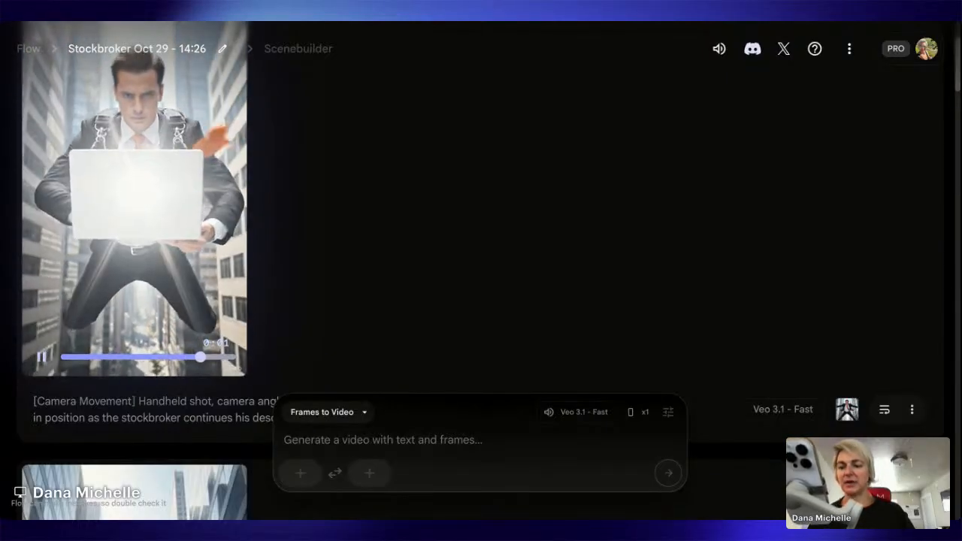
left_click(41, 359)
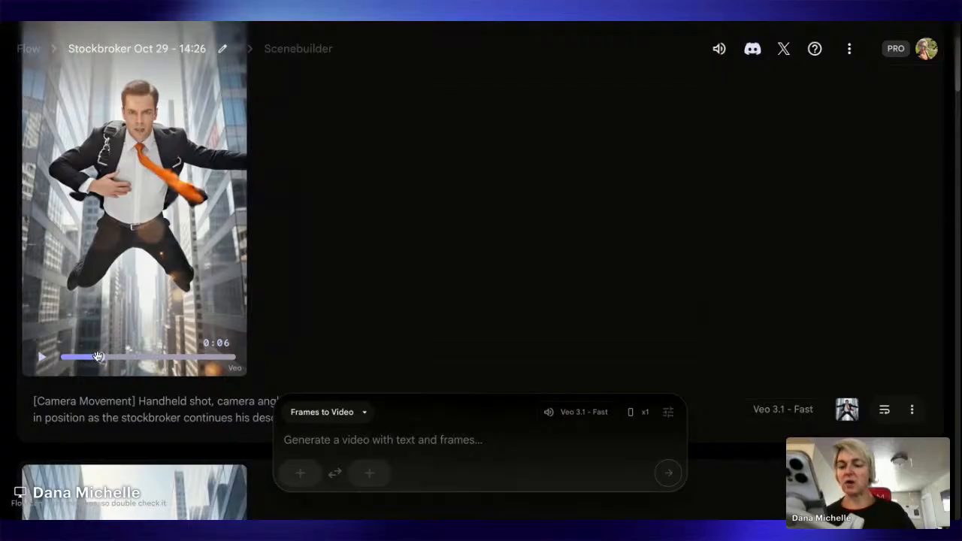
left_click_drag(101, 357, 122, 358)
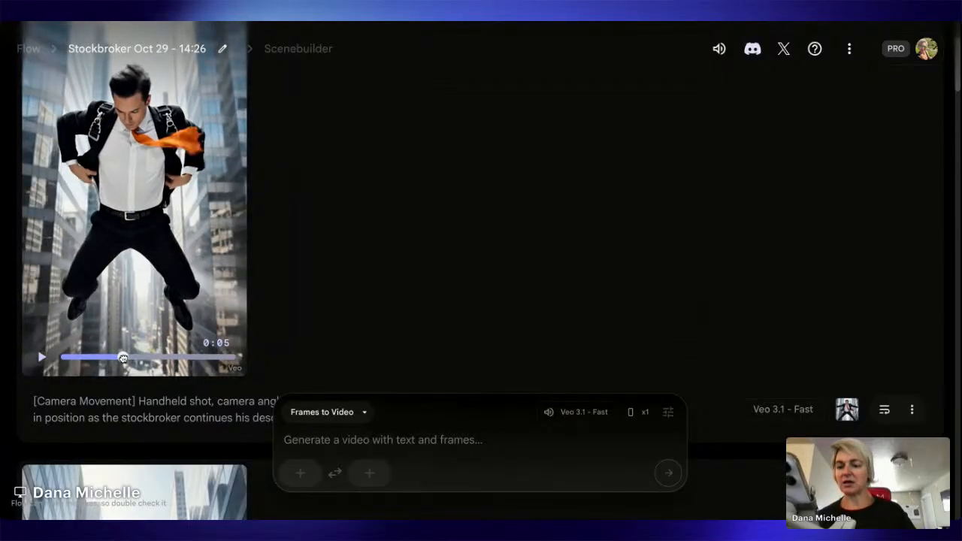
left_click_drag(128, 357, 188, 366)
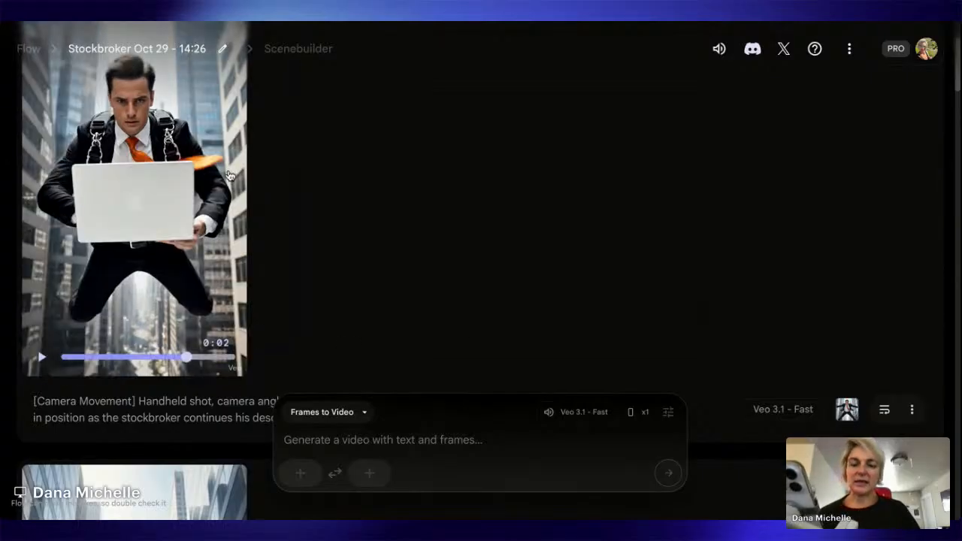
Switch to the Bear Bull Market Skydive_10.23.25 script in Google Docs and review Scene 5 and the scenes after it
scroll(235, 181, "up", 2)
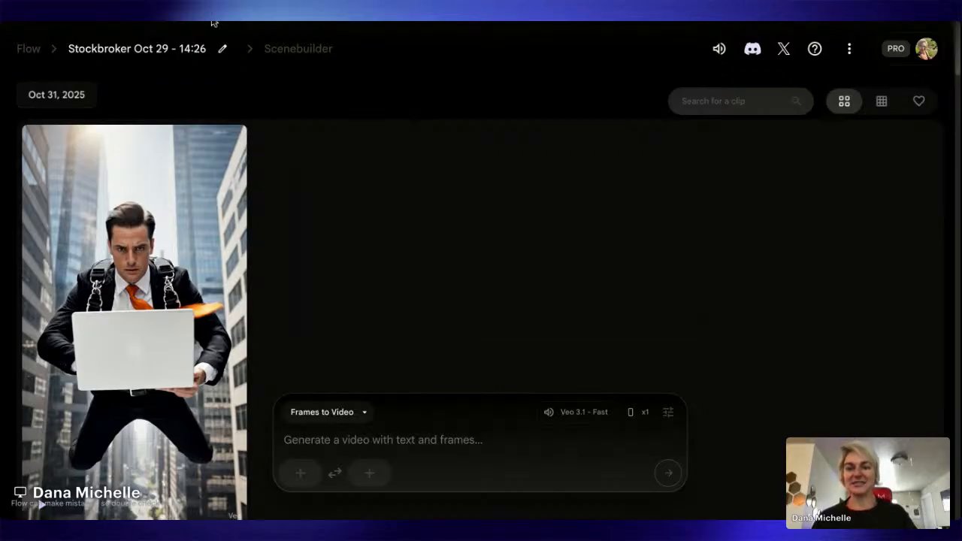
key("alt+Tab")
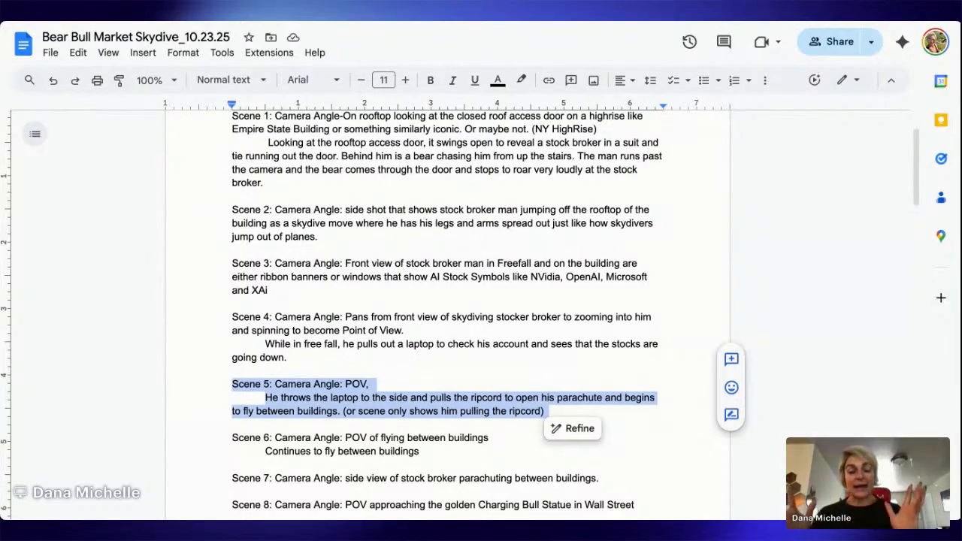
scroll(449, 315, "down", 4)
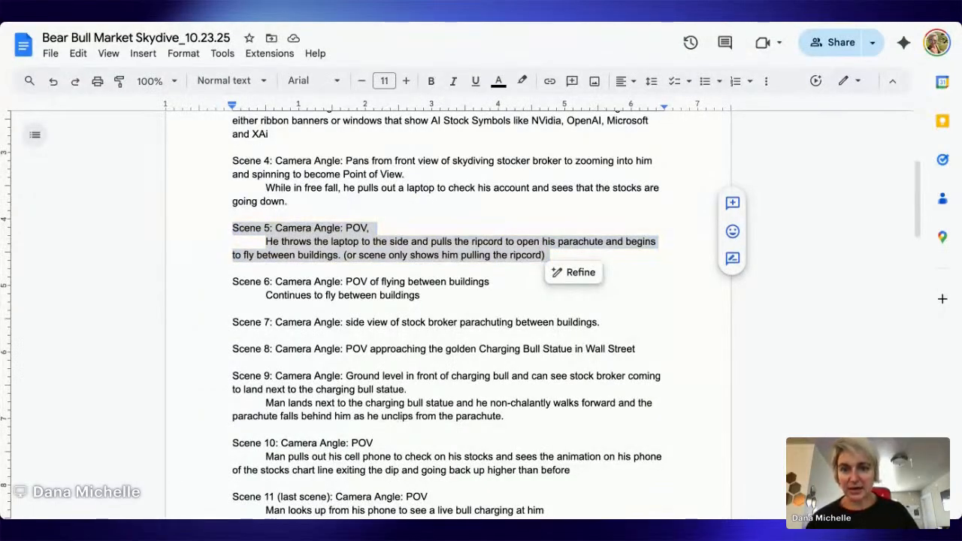
Switch to the ChatGPT conversation and read the Laptop Action Specifics and Cinematic Flow questions
key("ctrl+Tab")
scroll(509, 89, "down", 1)
scroll(506, 92, "down", 5)
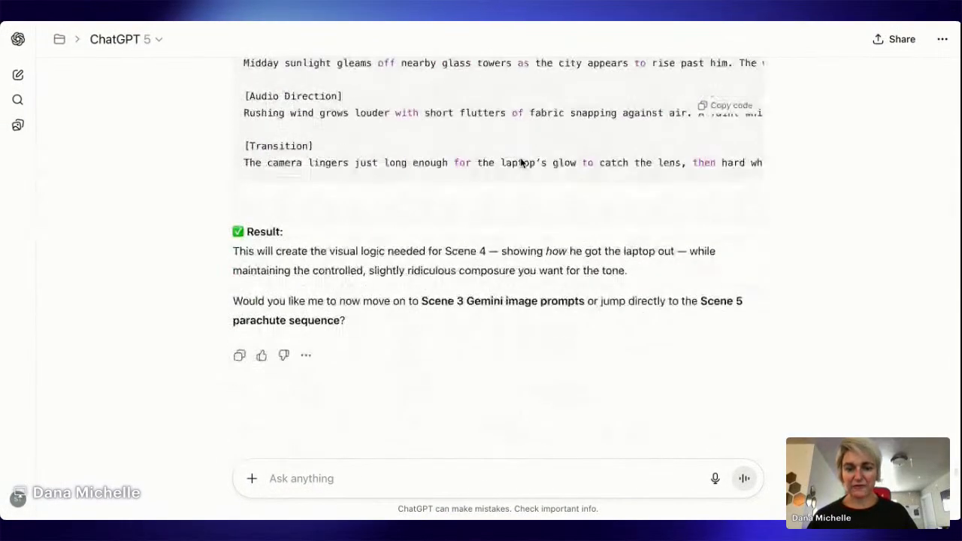
scroll(522, 161, "up", 15)
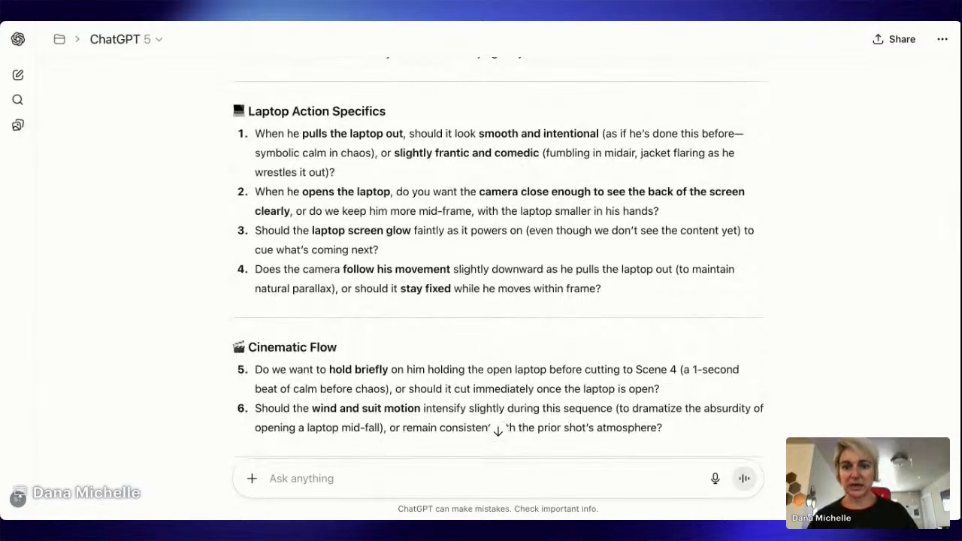
Return to the script in Google Docs and recheck the Scene 5 description
left_click(858, 18)
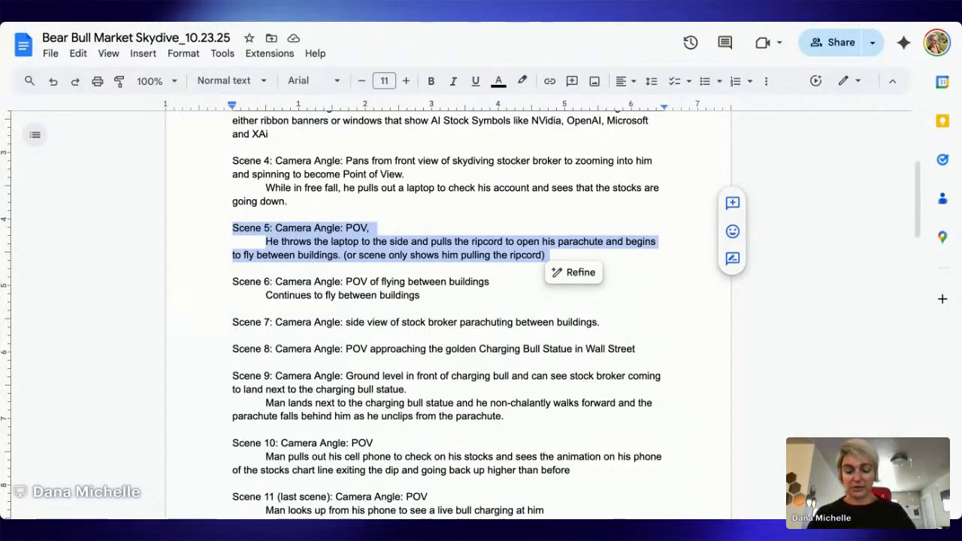
left_click(1, 119)
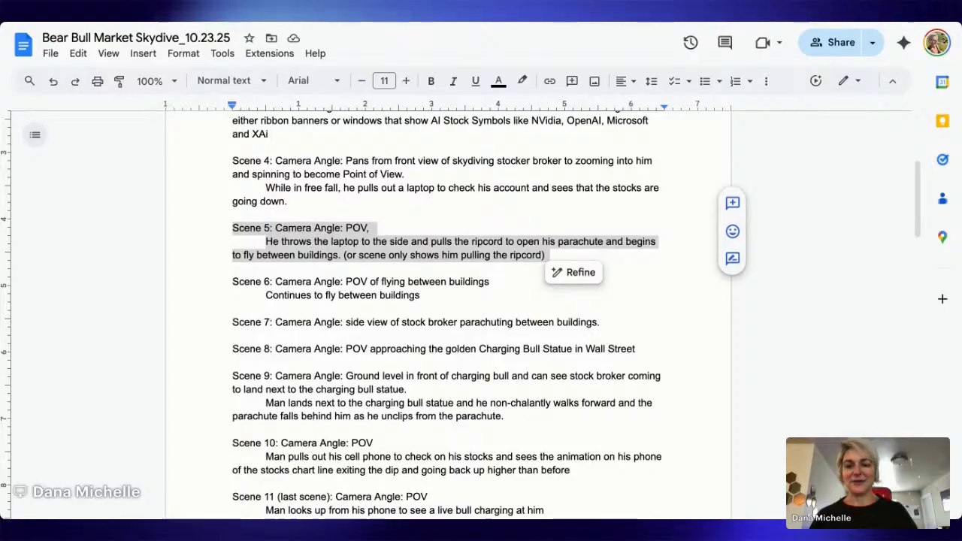
Switch to the ChatGPT conversation and draft "We're now moving on to Scene 5" followed by the script's full Scene 5 description in quotation marks
key("alt+Tab")
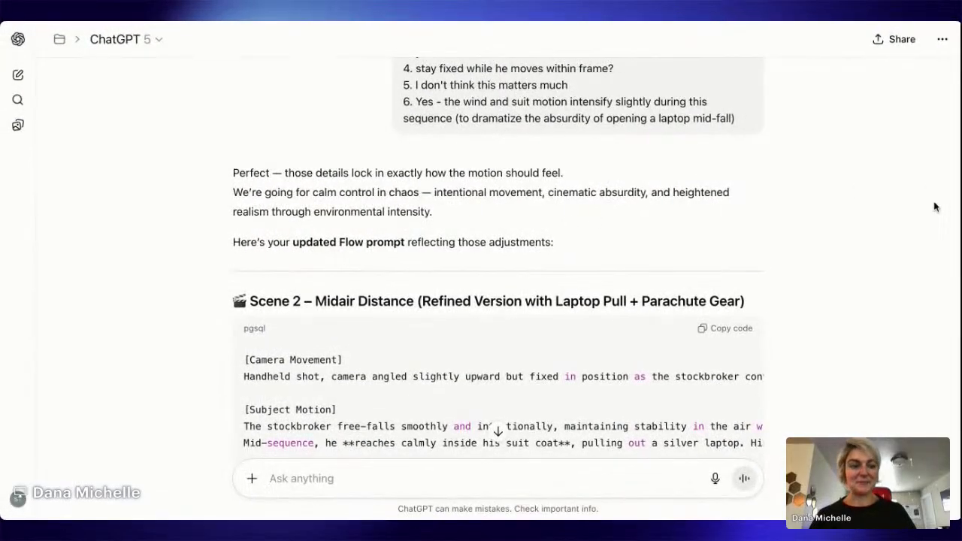
scroll(827, 222, "down", 3)
scroll(829, 221, "down", 3)
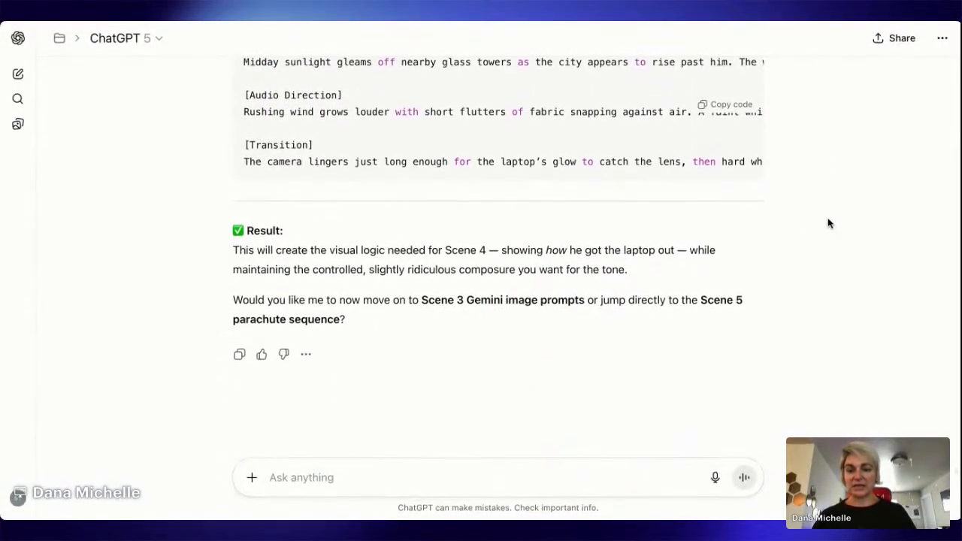
scroll(459, 265, "up", 1)
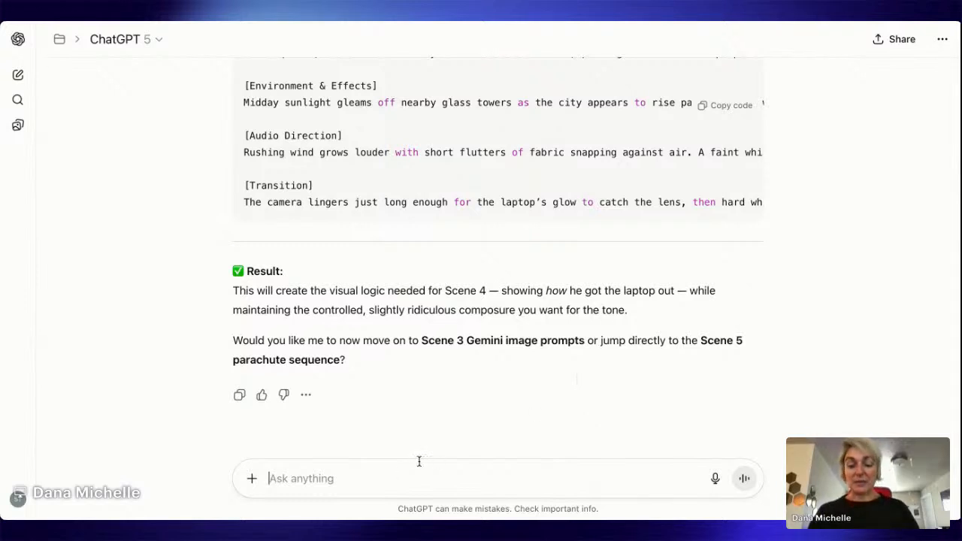
type("We're")
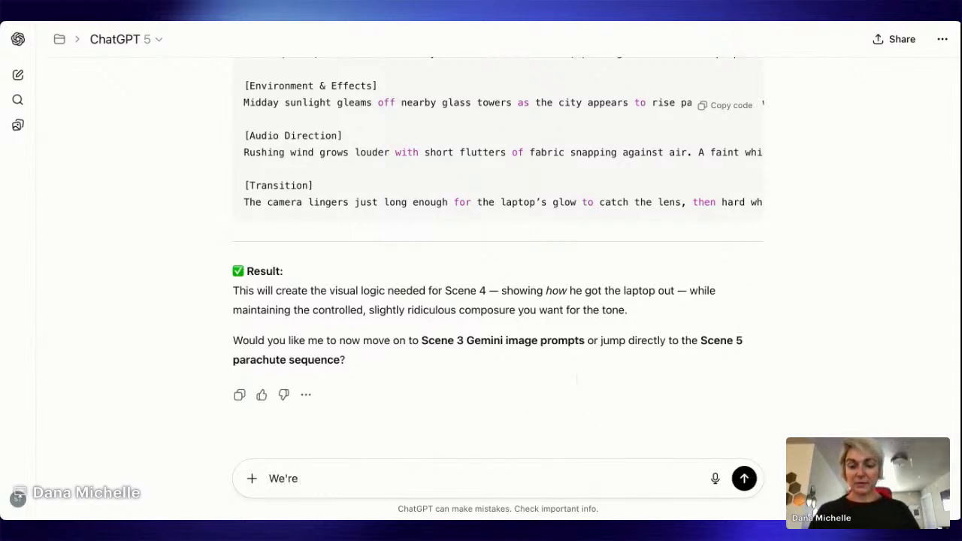
type(" now moving on to ")
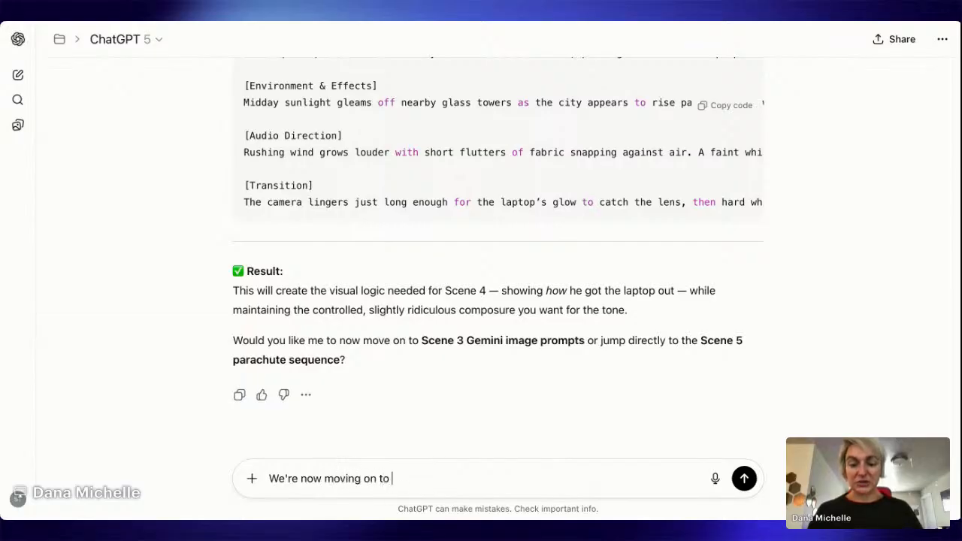
type("Scene 5 \"")
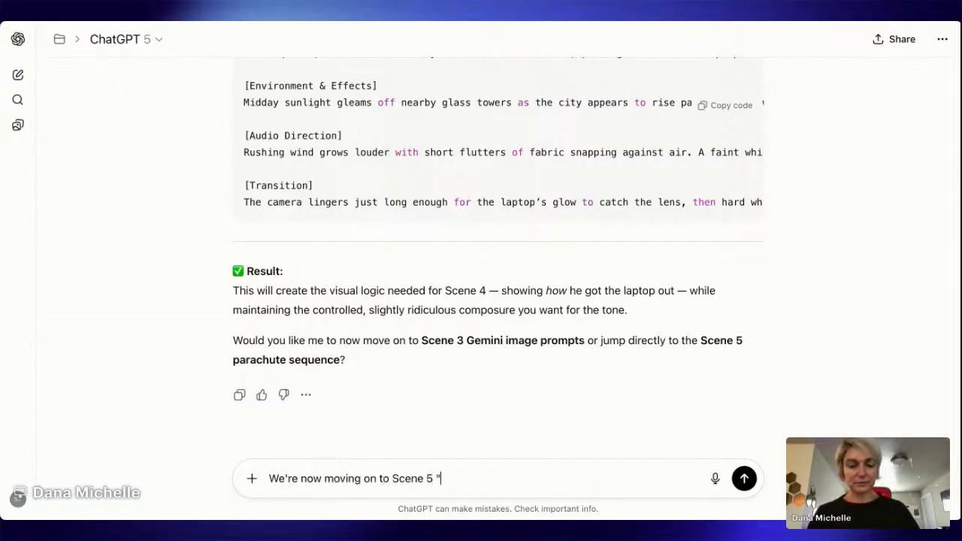
type("Scene 5: Camera Angle: POV, He throws the laptop to the side and pulls the ripcord to open his parachute and begins to fly between buildings. (or scene only shows him pulling the ripcord)")
key("shift+Return")
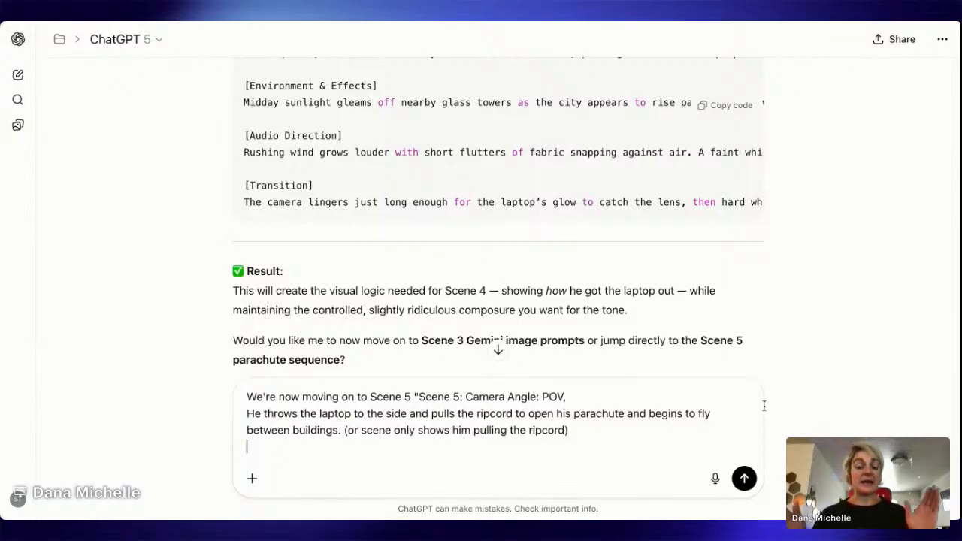
key("BackSpace")
type("\"")
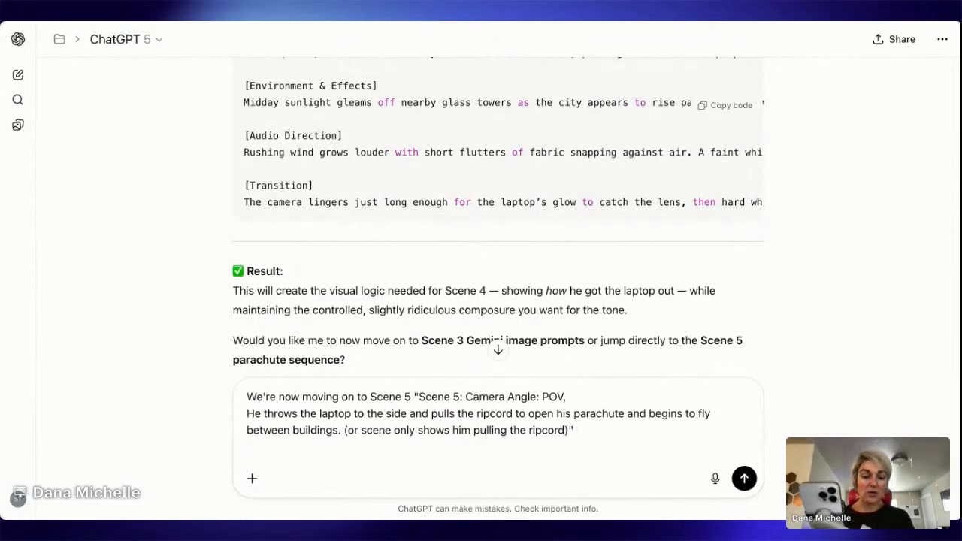
Add to the draft message "ask me any clarification questions you have about this prompt before you begin to write the Gemini prompt."
type("opp asked me any")
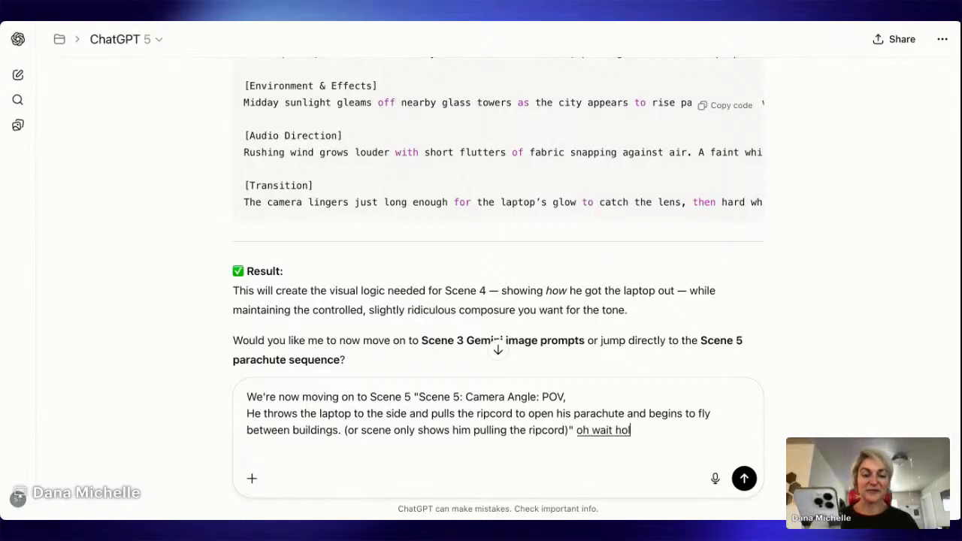
type(" clarification questions you hav")
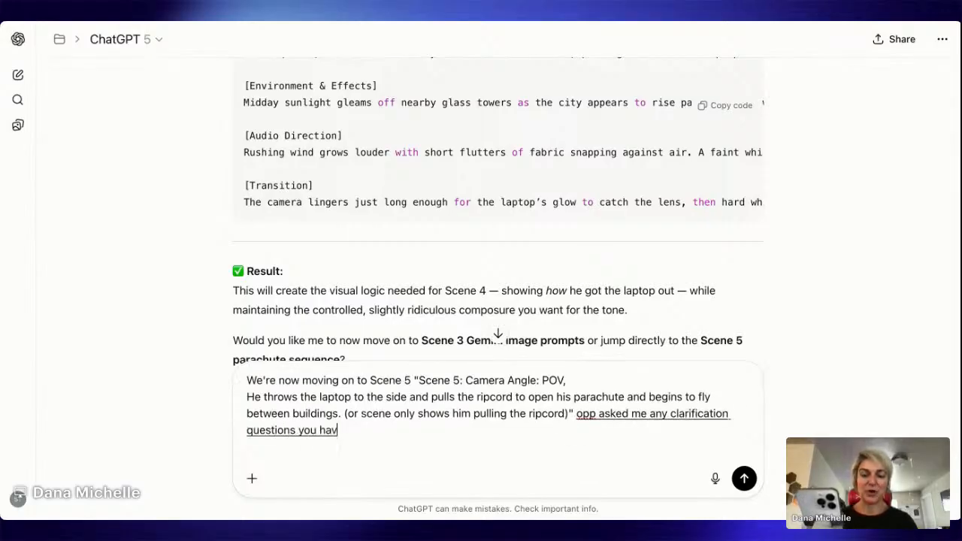
type("e about this prompt before you")
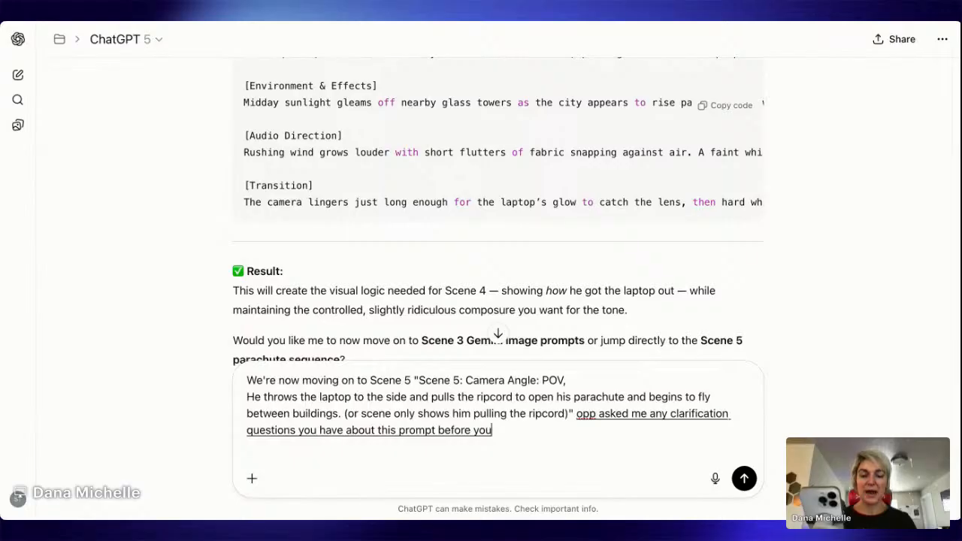
type(" begin to write the Gemini prompt")
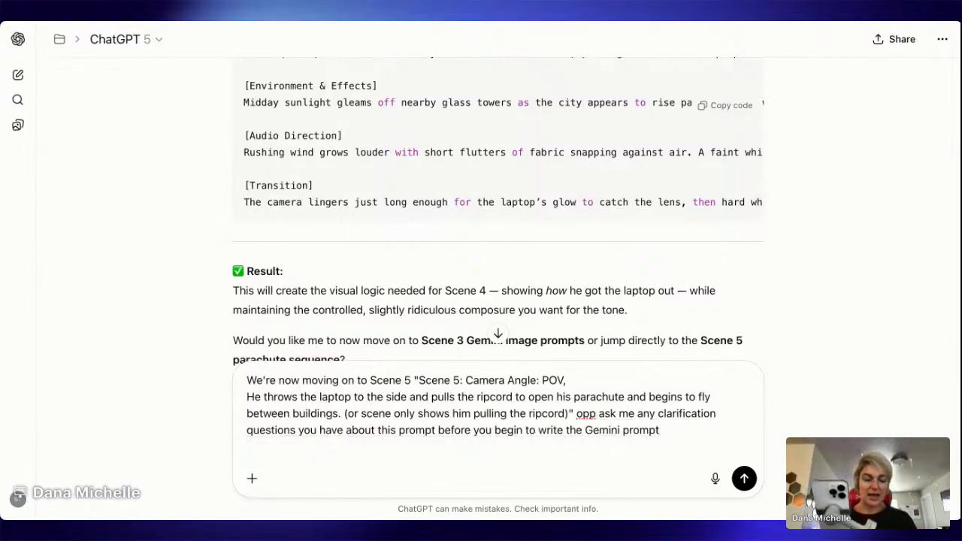
type(".")
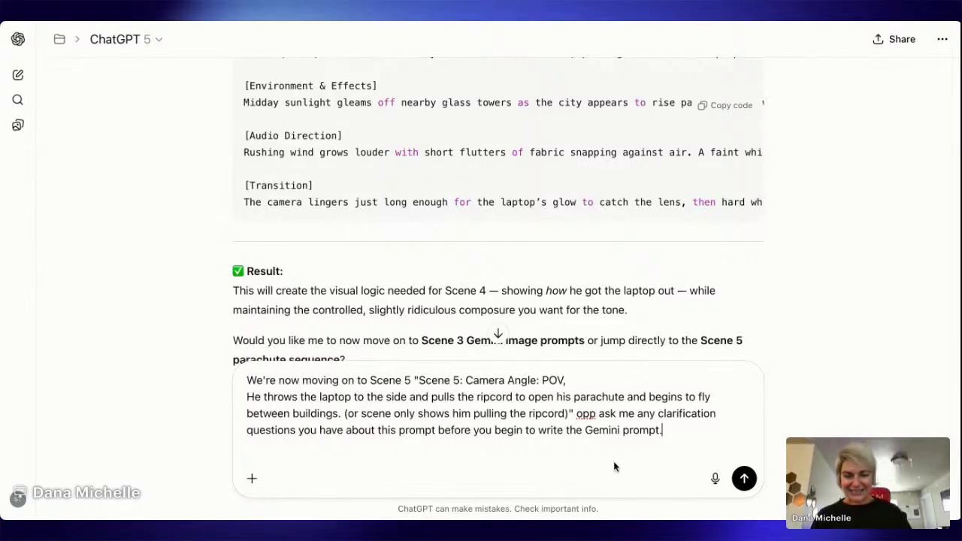
double_click(586, 419)
key("BackSpace")
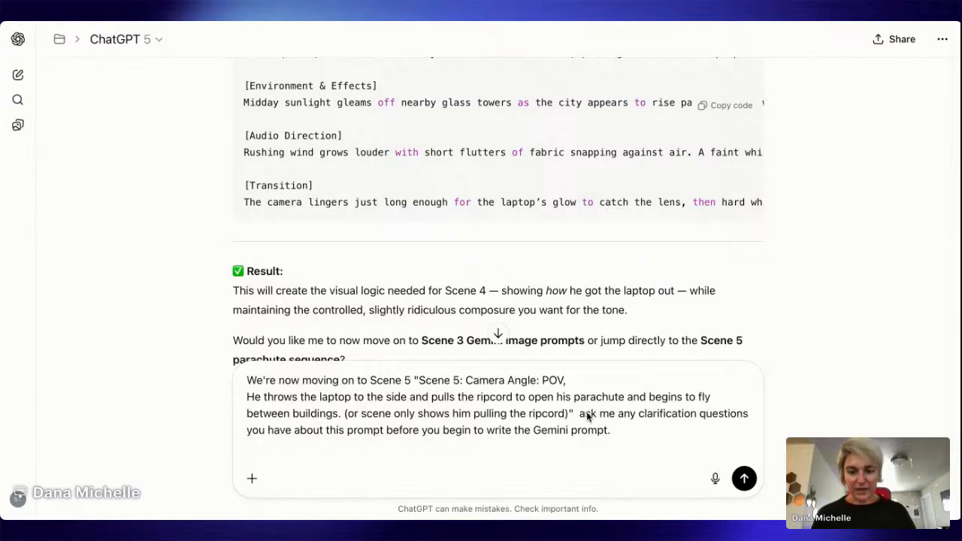
Replace "this prompt" with "scene 5" in the clarification request and send the message
double_click(364, 433)
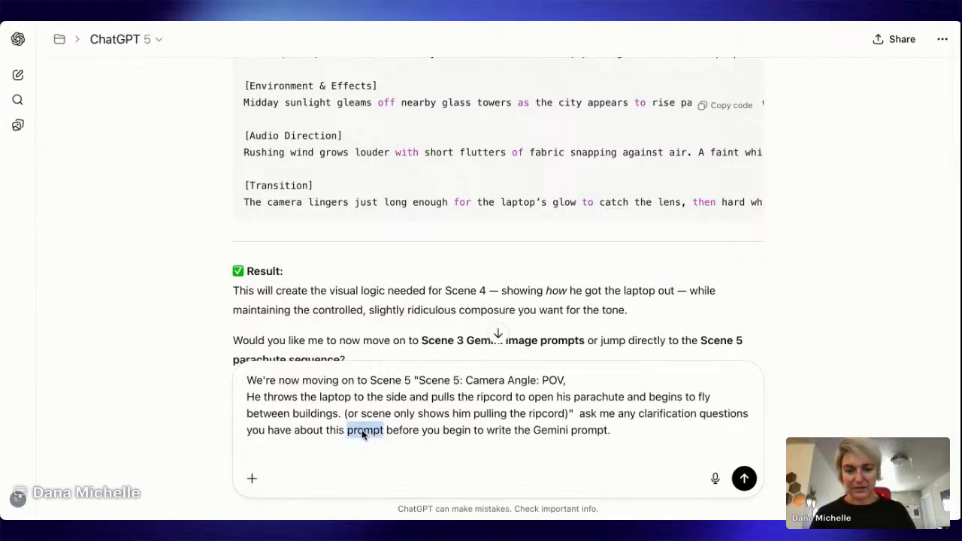
key("BackSpace")
type("ne")
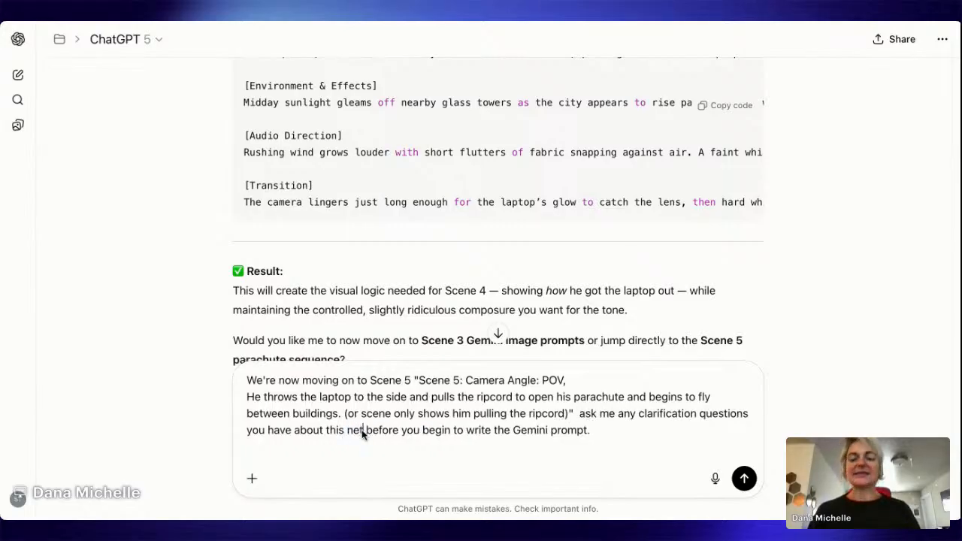
key("BackSpace")
key("BackSpace")
key("BackSpace")
key("BackSpace")
key("BackSpace")
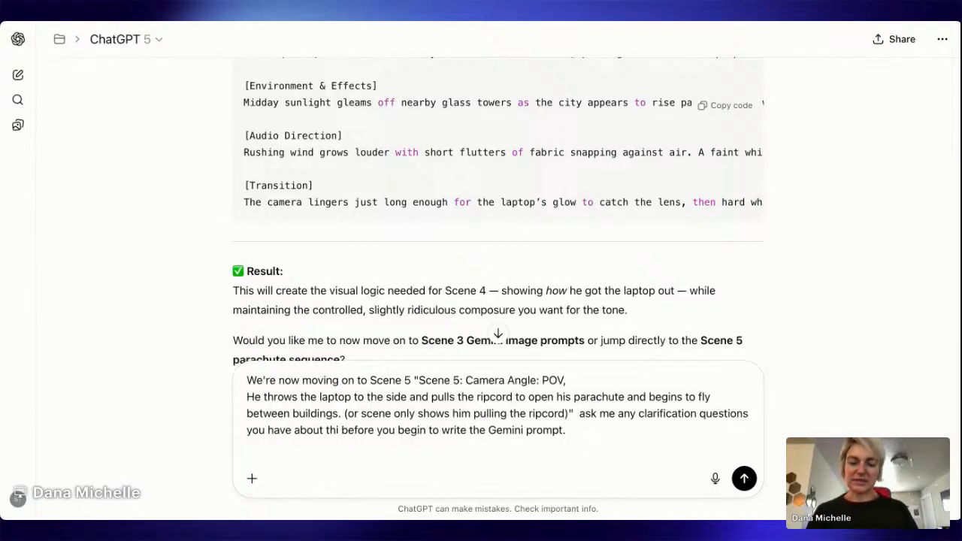
type("w")
key("BackSpace")
key("BackSpace")
type("scene")
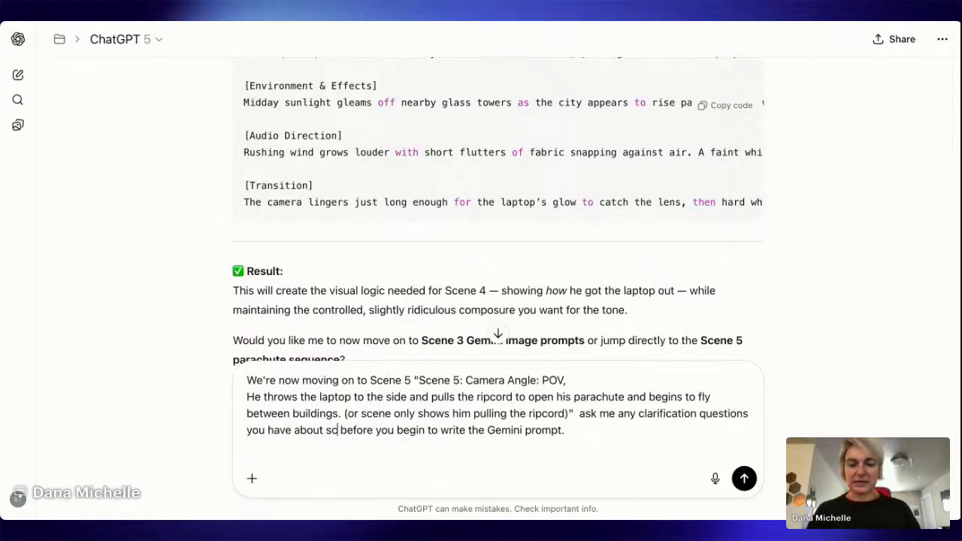
type(" 5")
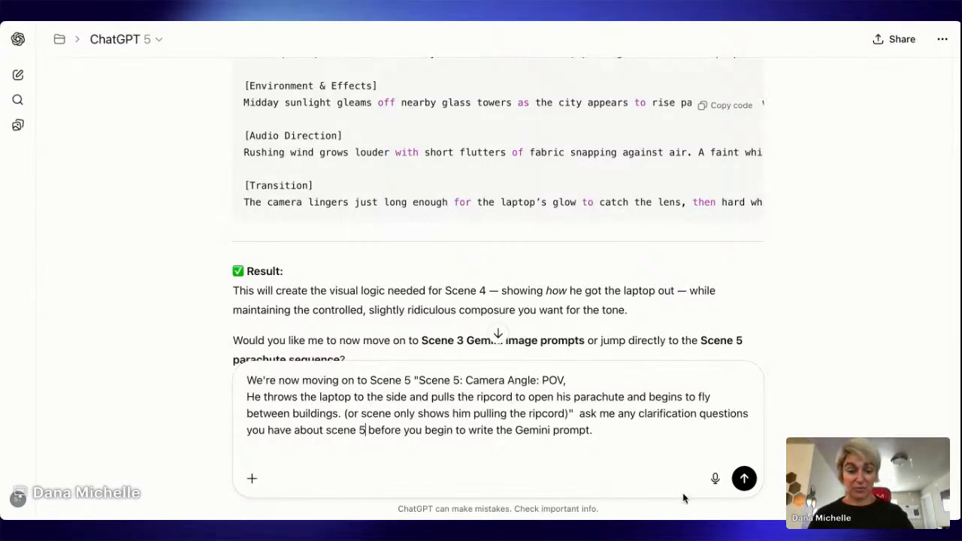
left_click(659, 451)
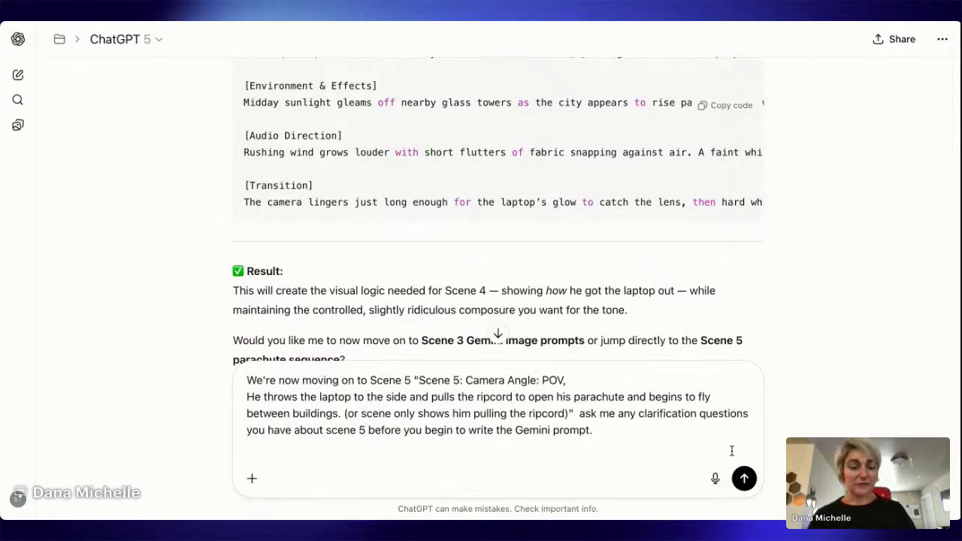
left_click(745, 479)
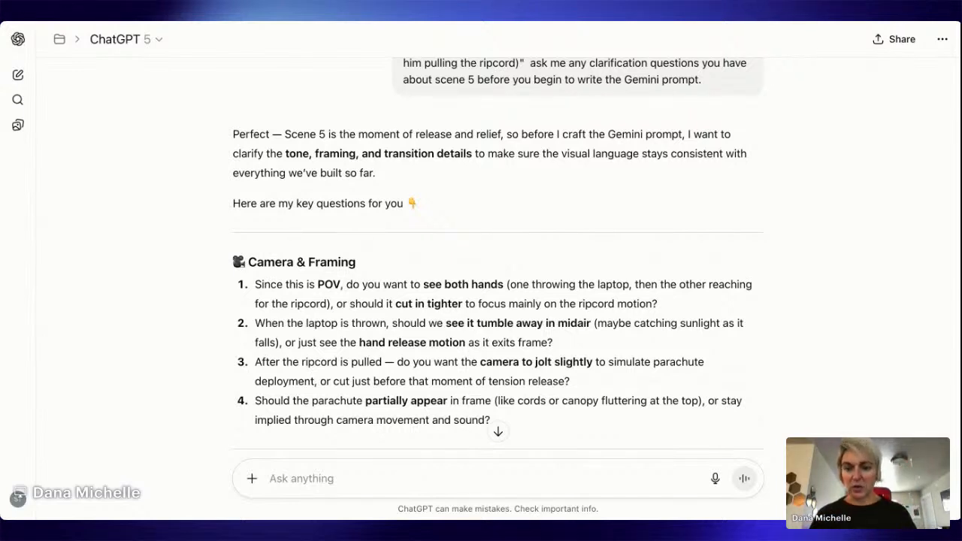
Answer the first Scene 5 question with "This isn't actually POV at this point we are seeing our stockbroker from the front." and start item 2
scroll(466, 278, "down", 3)
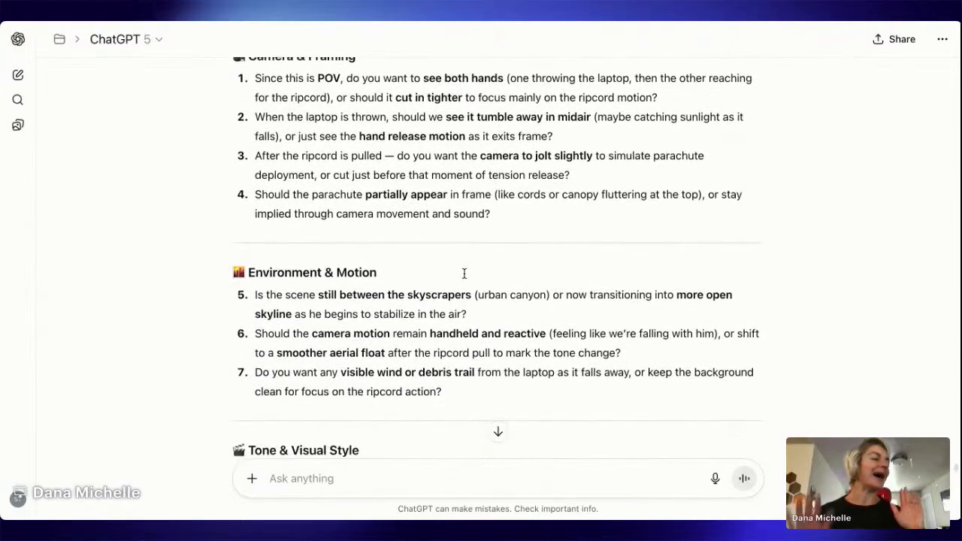
scroll(464, 273, "down", 4)
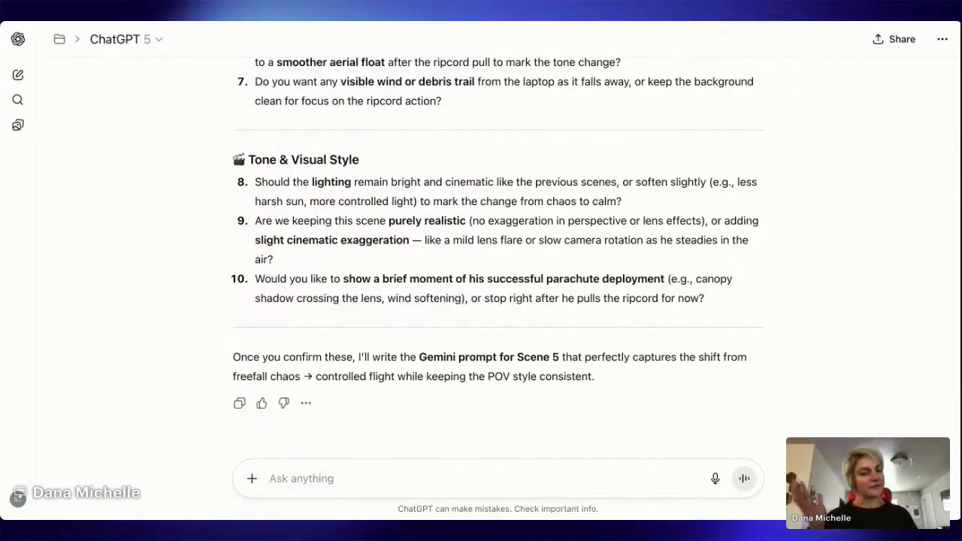
scroll(498, 286, "up", 7)
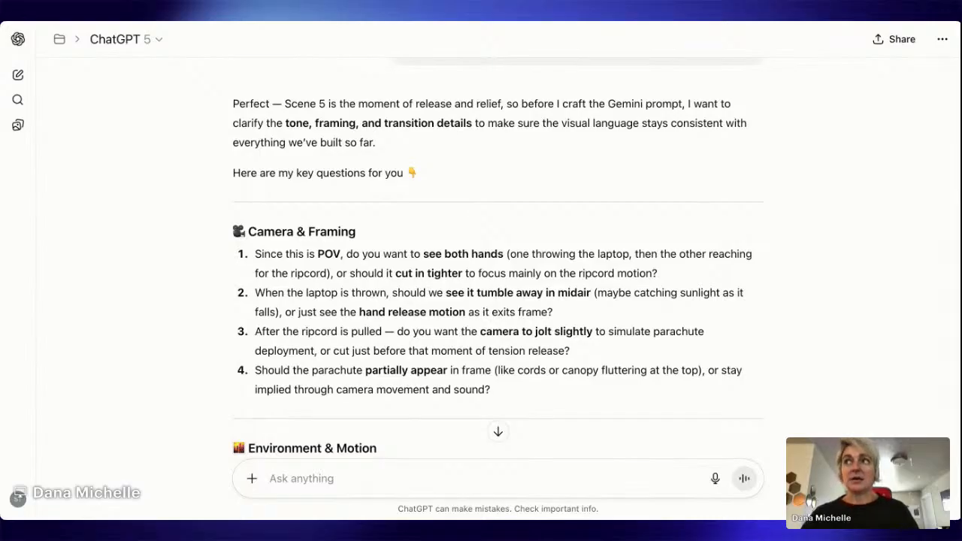
left_click(325, 474)
type("1.")
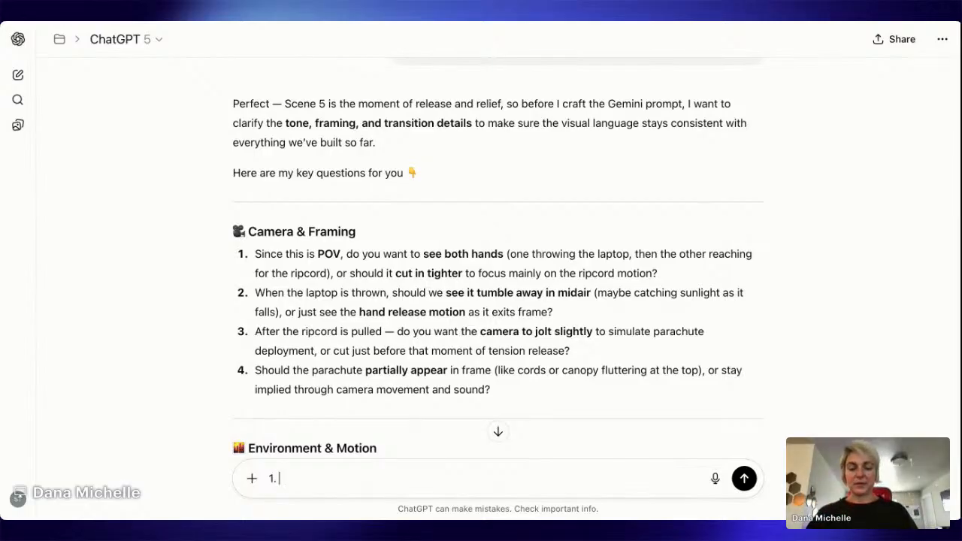
type("This a")
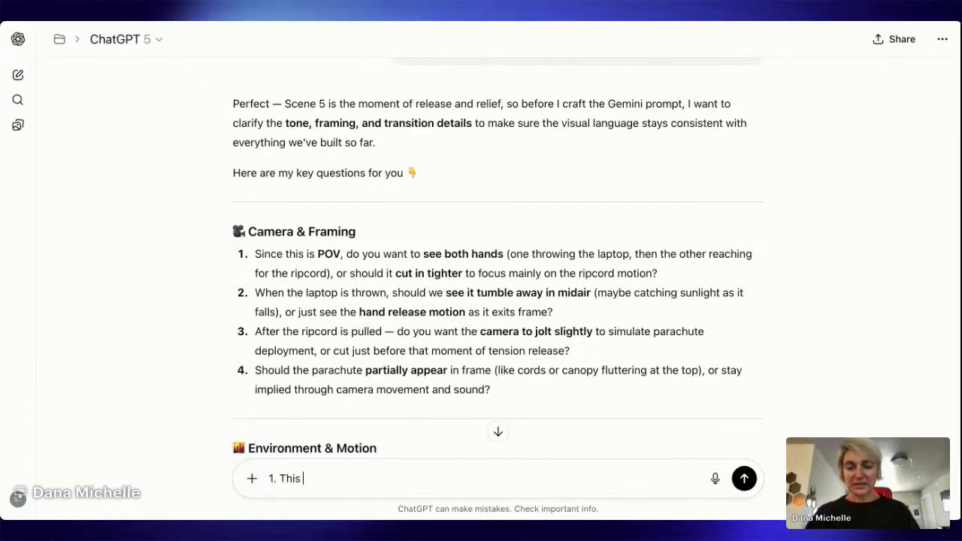
key("BackSpace")
key("BackSpace")
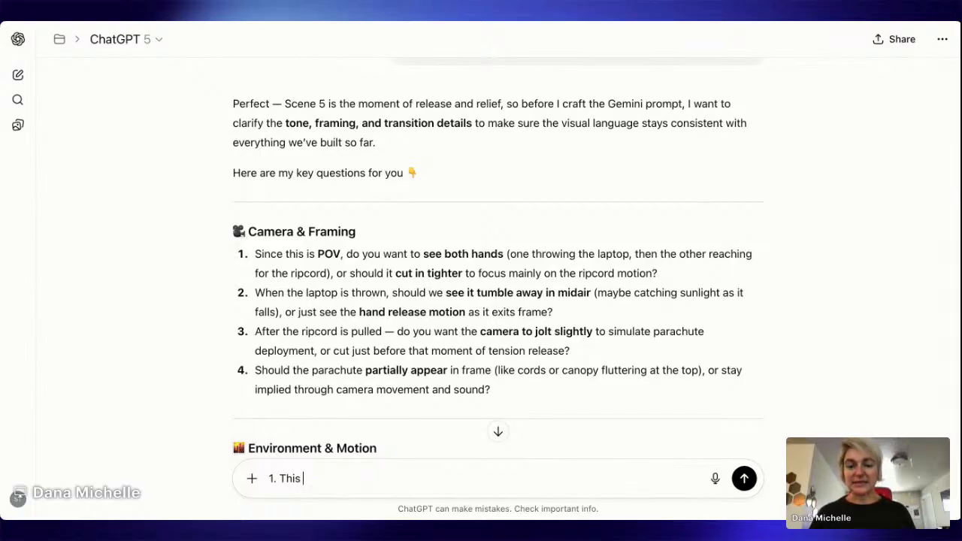
type("isn't actually P")
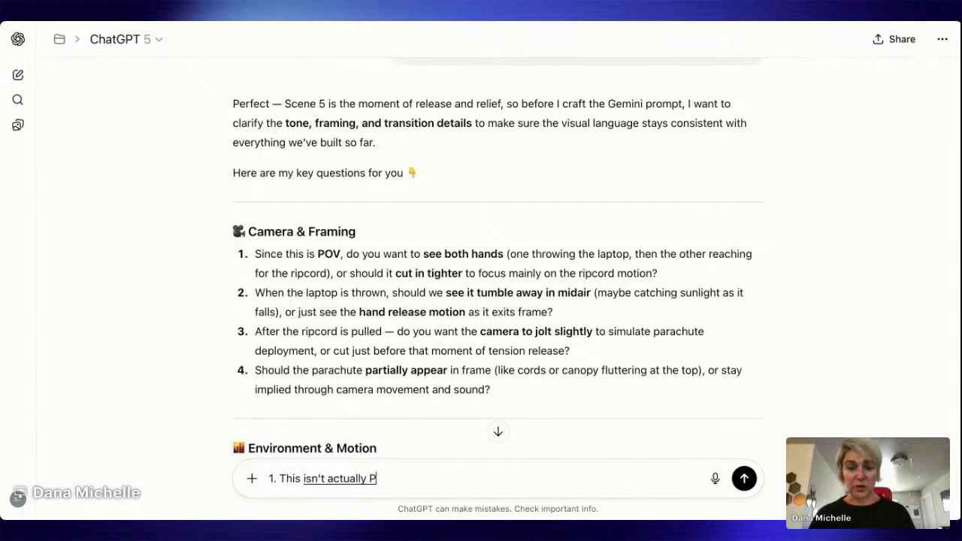
type("OV at this point we are ")
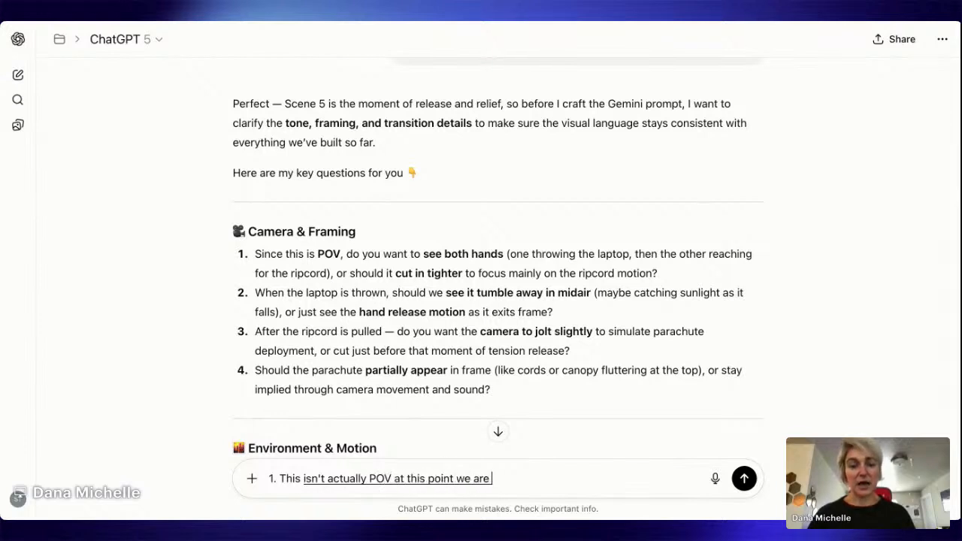
type("seeing our stock")
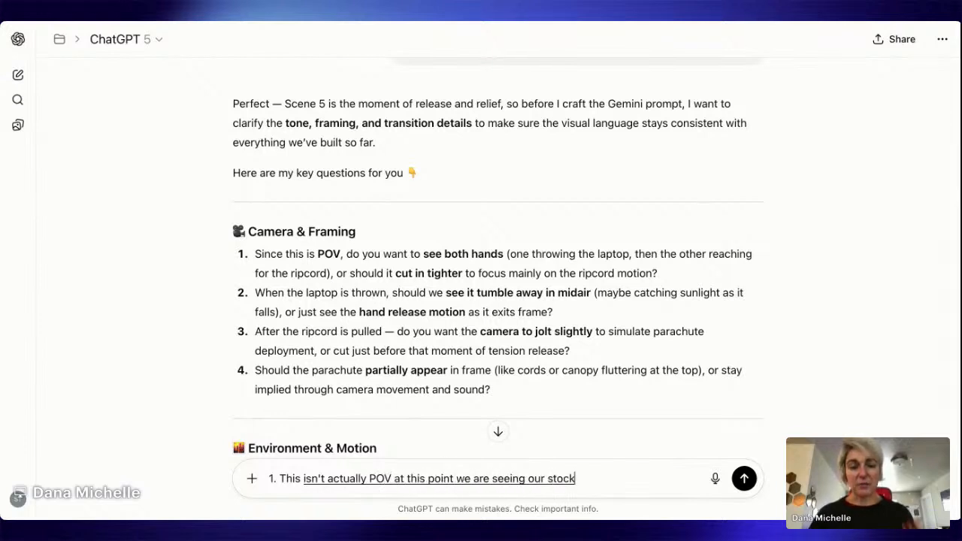
type("broker from the front")
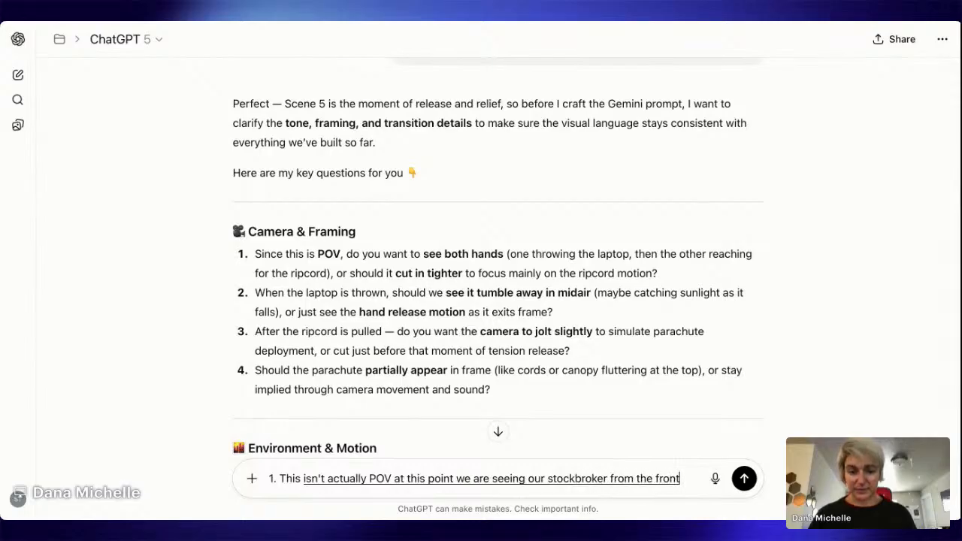
type(".")
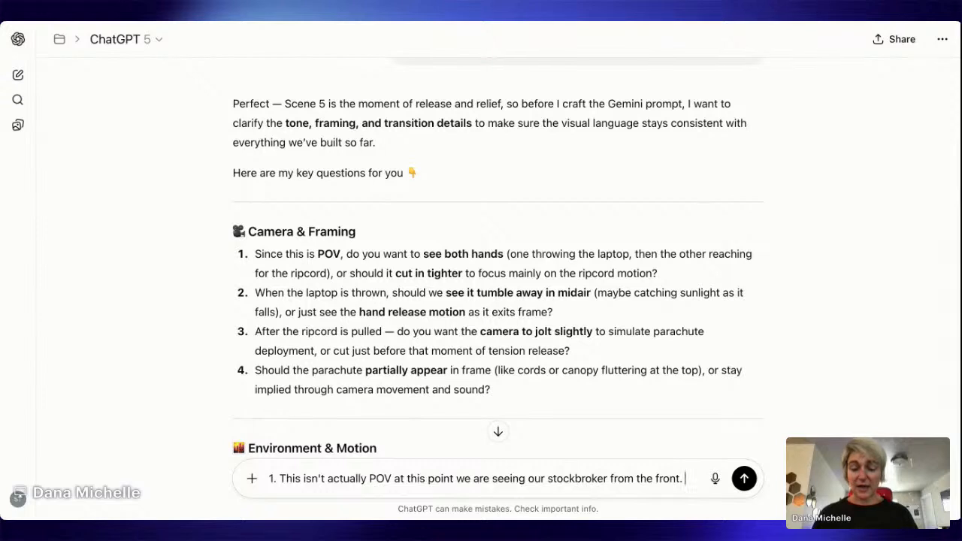
key("shift+Return")
type("2.")
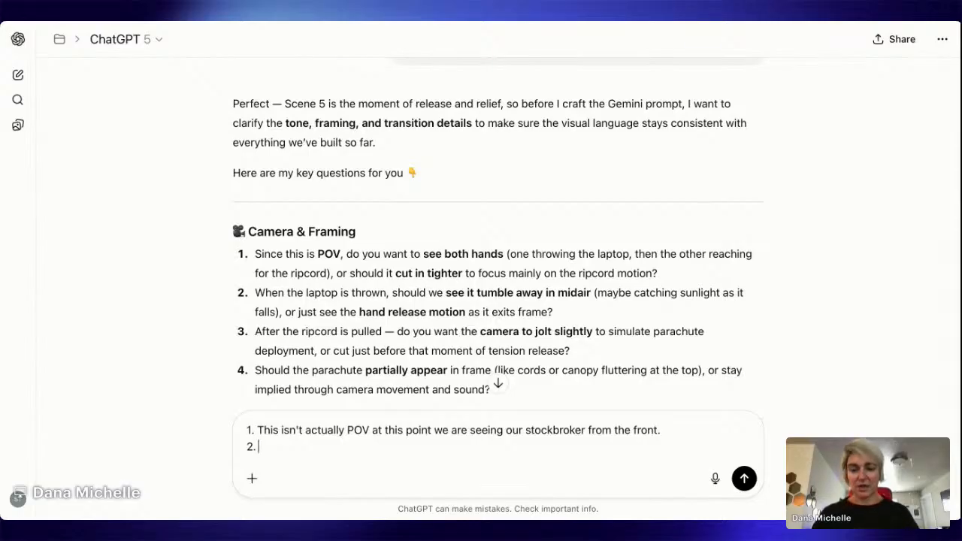
type("This is")
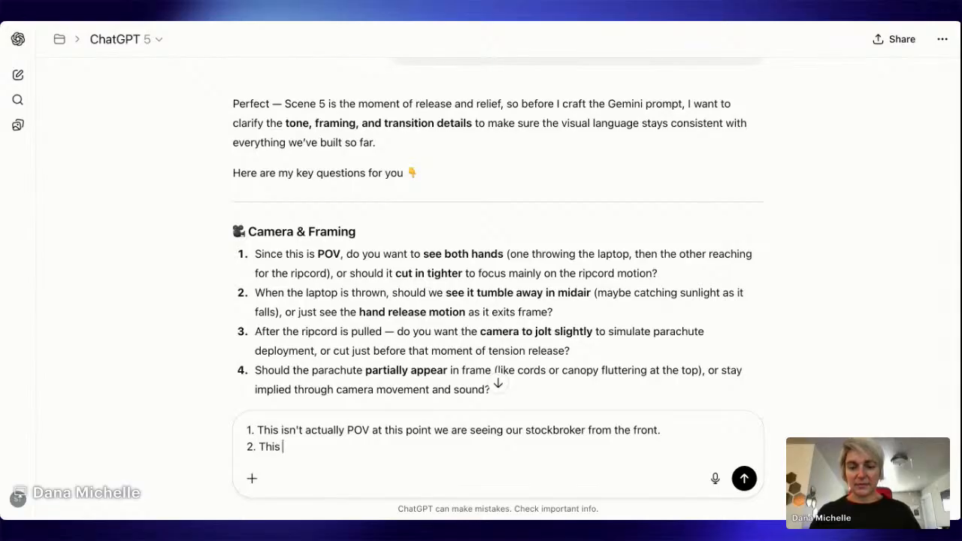
key("BackSpace")
key("BackSpace")
key("BackSpace")
key("BackSpace")
key("BackSpace")
key("BackSpace")
key("BackSpace")
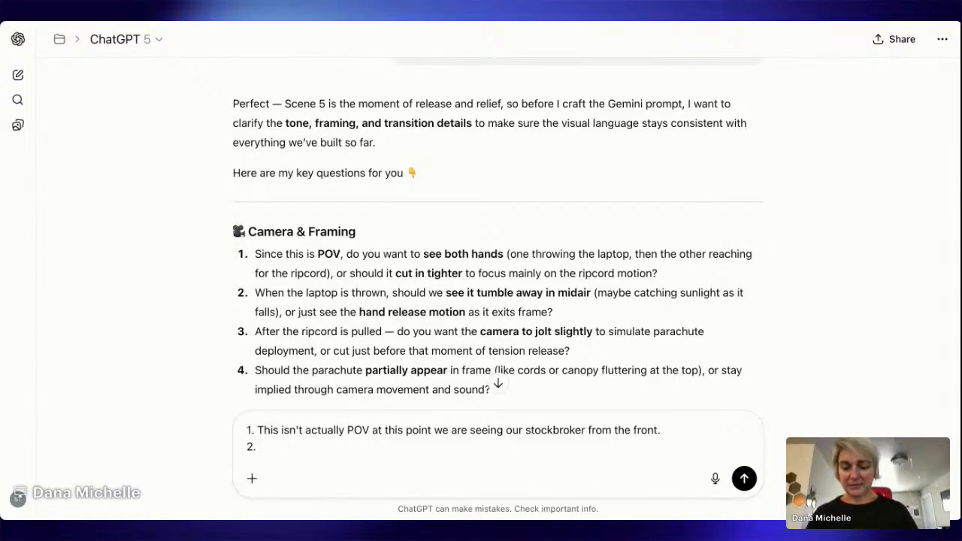
Answer question 2 with "The laptop is just going to go out of frame." and start item 3 on a new line
type("The laptop is just going to go out of frame.")
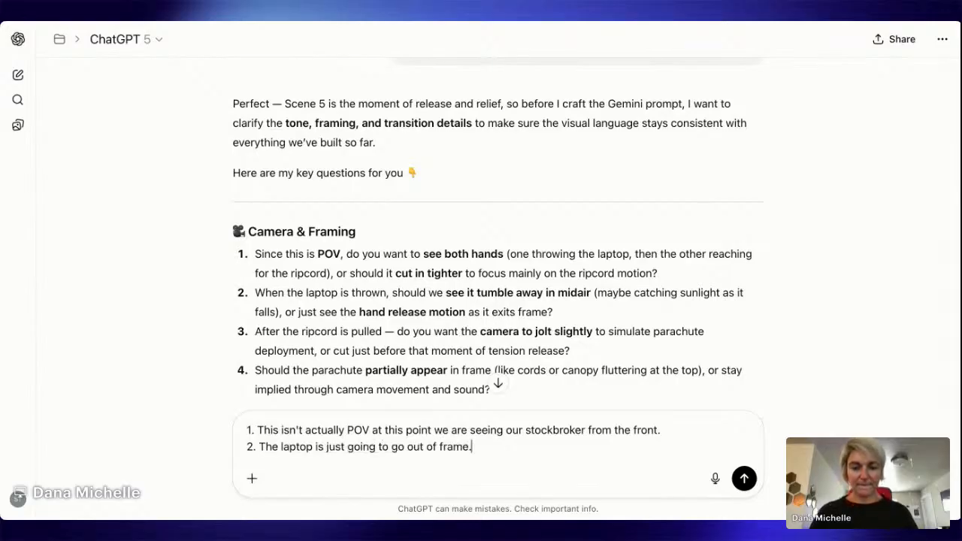
key("shift+Return")
type("3.")
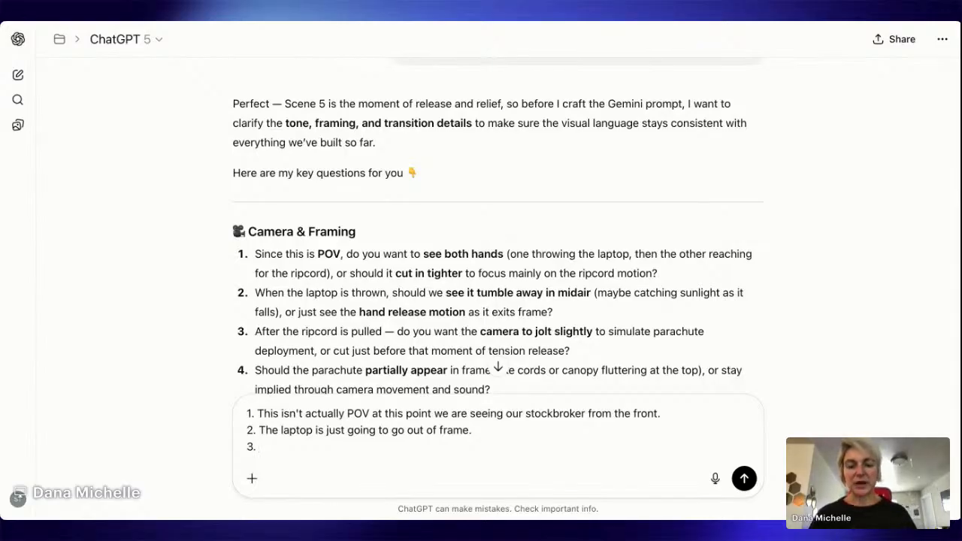
Answer question 3 with "We do need to see the parachute deploy I do like the idea of the camera jolting slightly to simulate the parachute deployment."
type("We do need to see the parachute deploy")
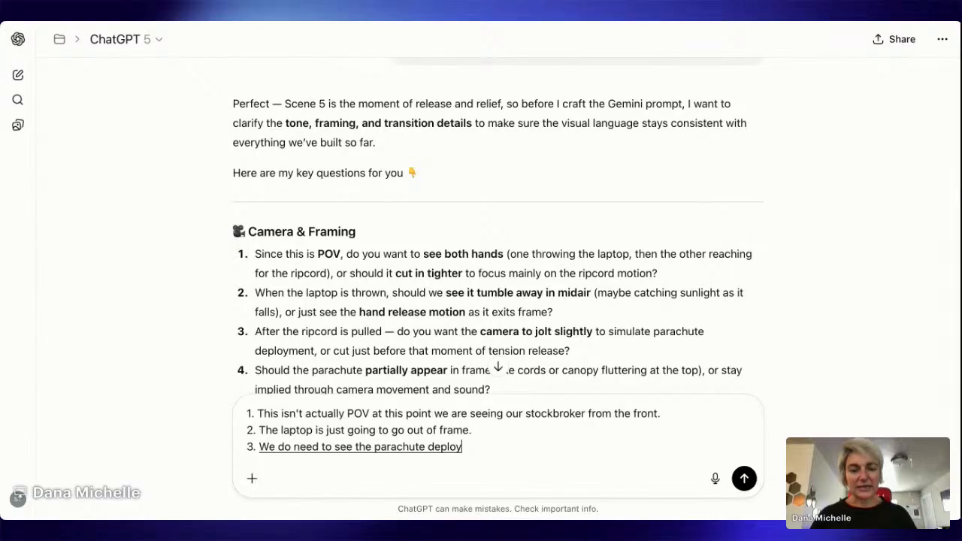
type(" I do like the idea of the camera jolting slightly to")
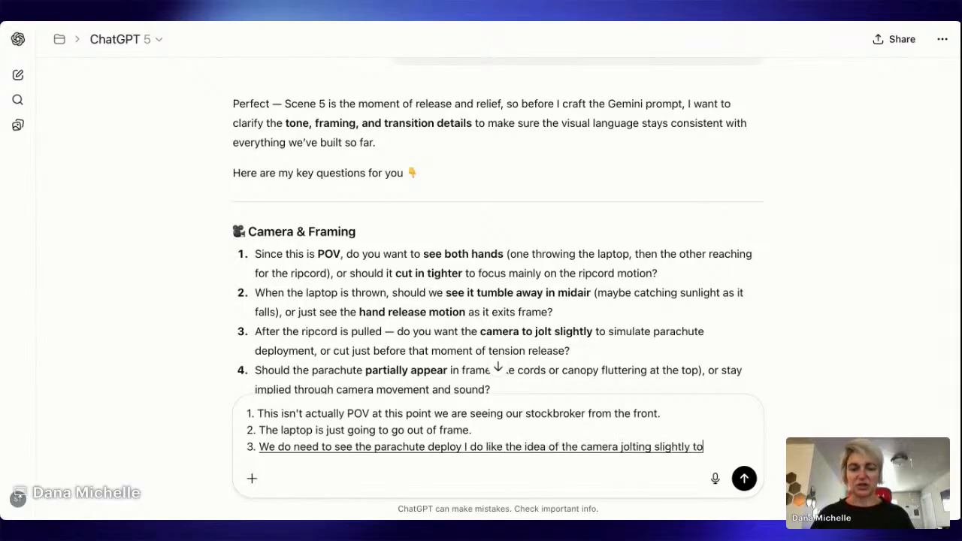
type(" simulate the parachute deployment.")
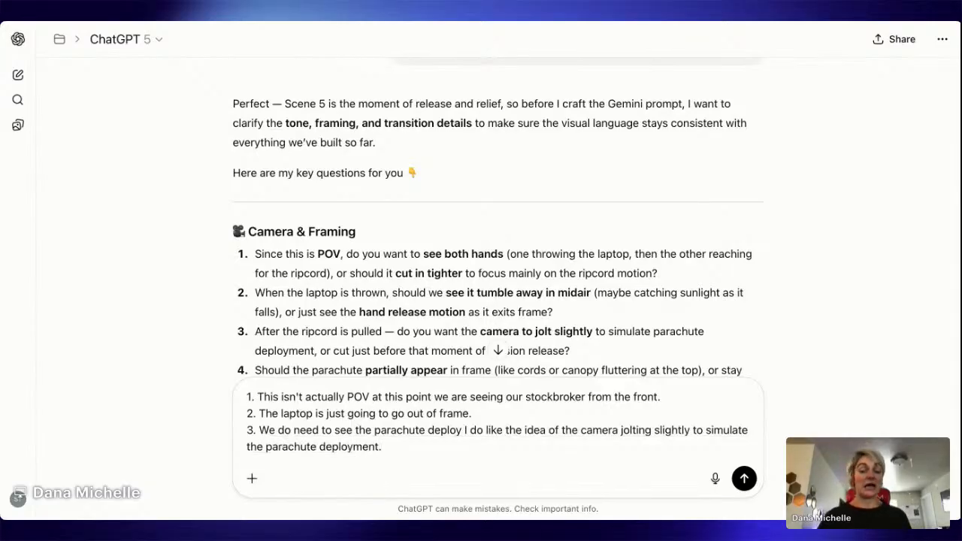
key("shift+Return")
type("4.")
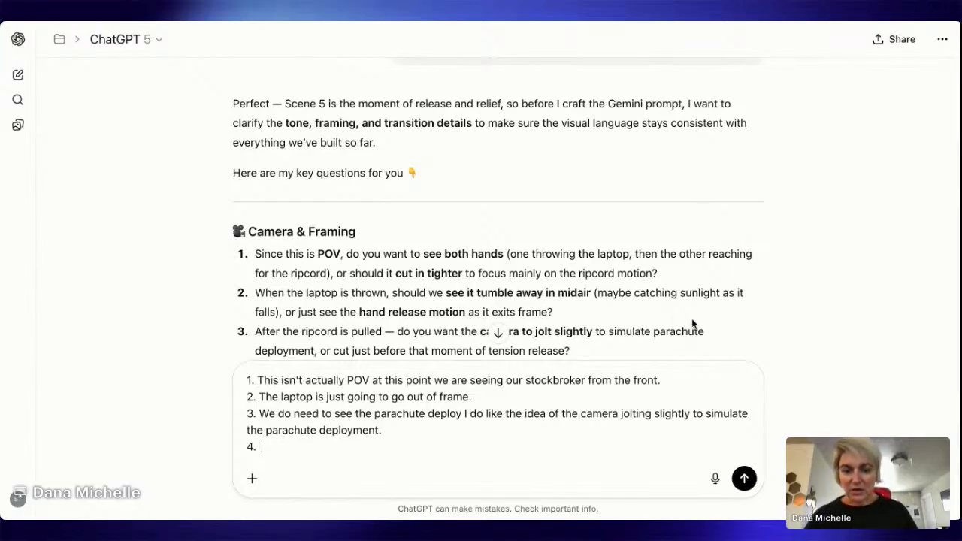
Answer question 4 with "We do want to see the parachute in frame we want to see it behind him obviously" and start item 5
scroll(692, 323, "down", 3)
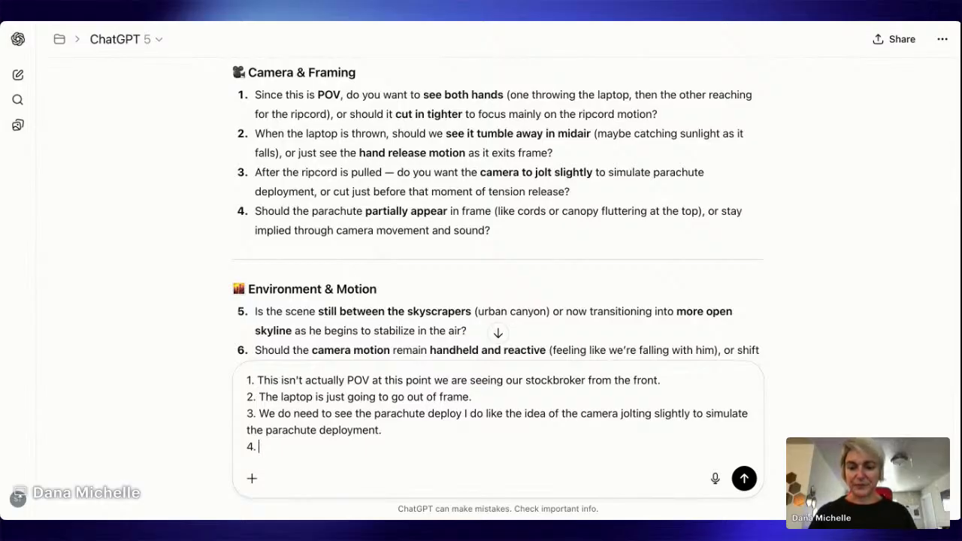
type("We do want to")
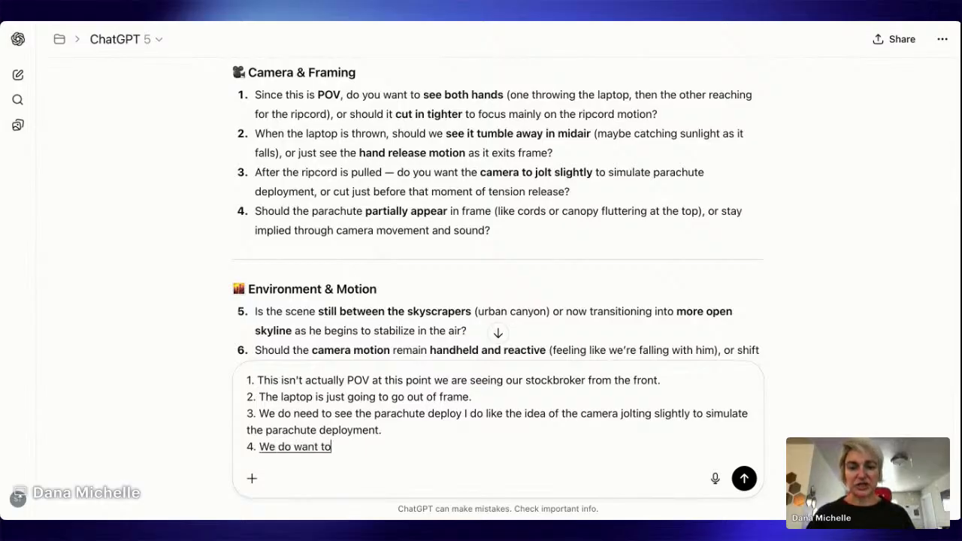
type(" see the parachute in frame we want to")
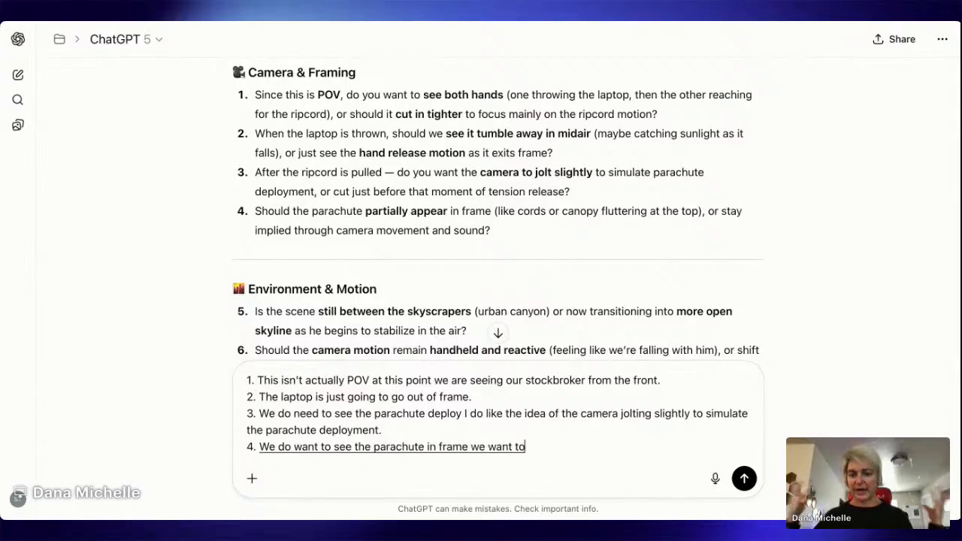
type(" see it behind him obviously")
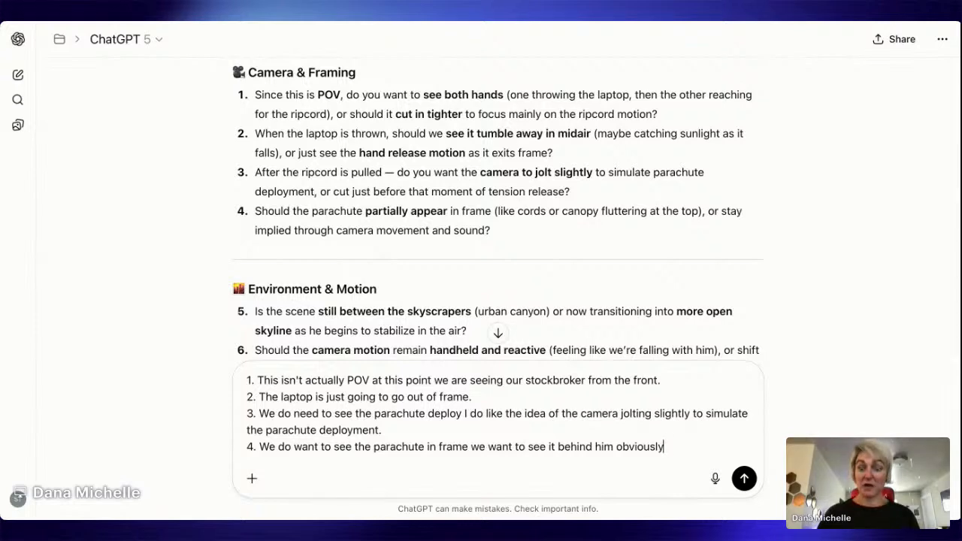
key("shift+Return")
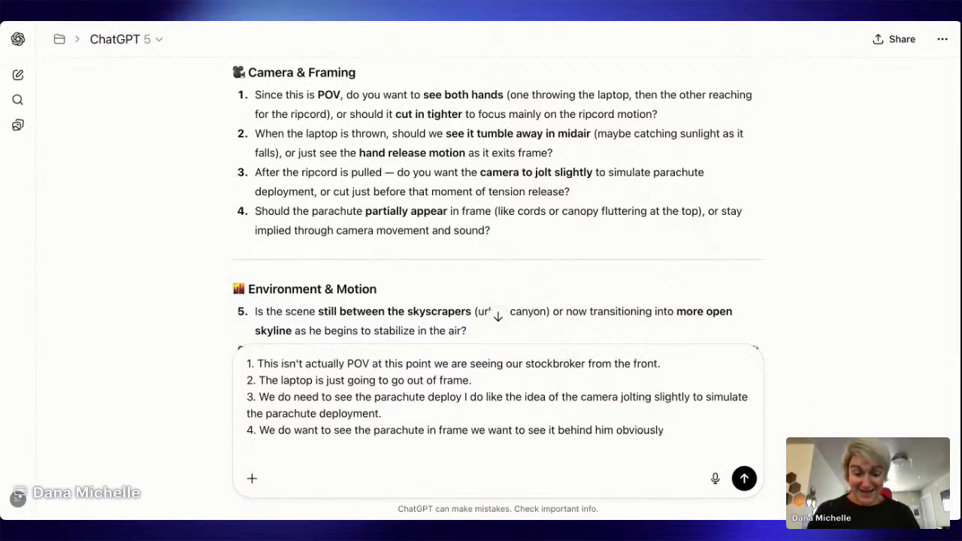
type("5.")
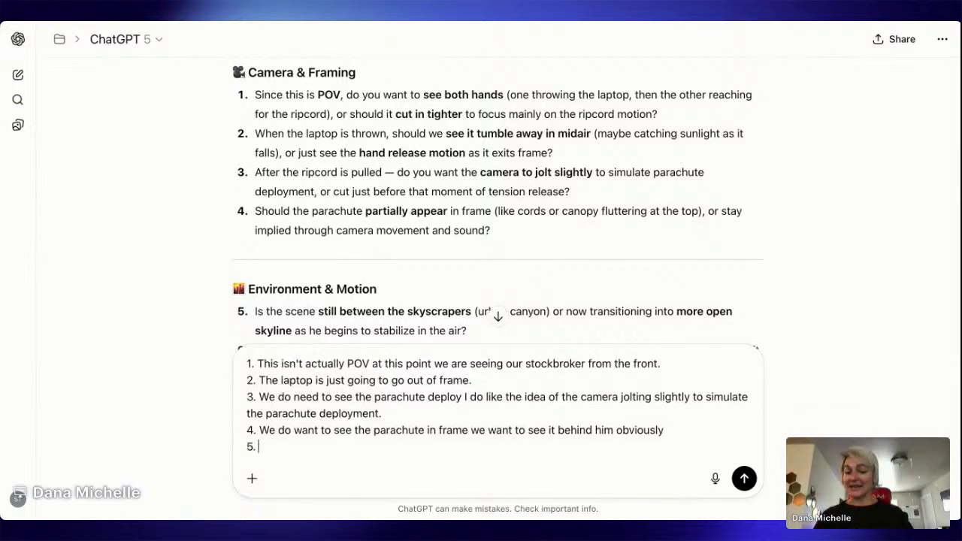
Draft the answer to question 5 as "Ice Scrapers, we are still between the skyscrapers"
scroll(677, 270, "down", 2)
scroll(677, 266, "down", 1)
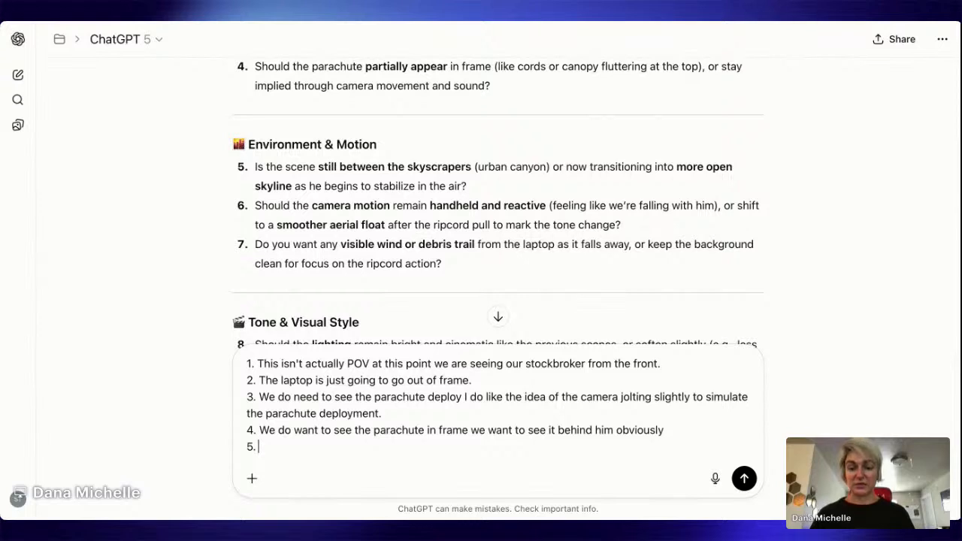
type("Hi i")
key("BackSpace")
key("BackSpace")
key("BackSpace")
key("BackSpace")
type("Ice Scrapers, we are still between the")
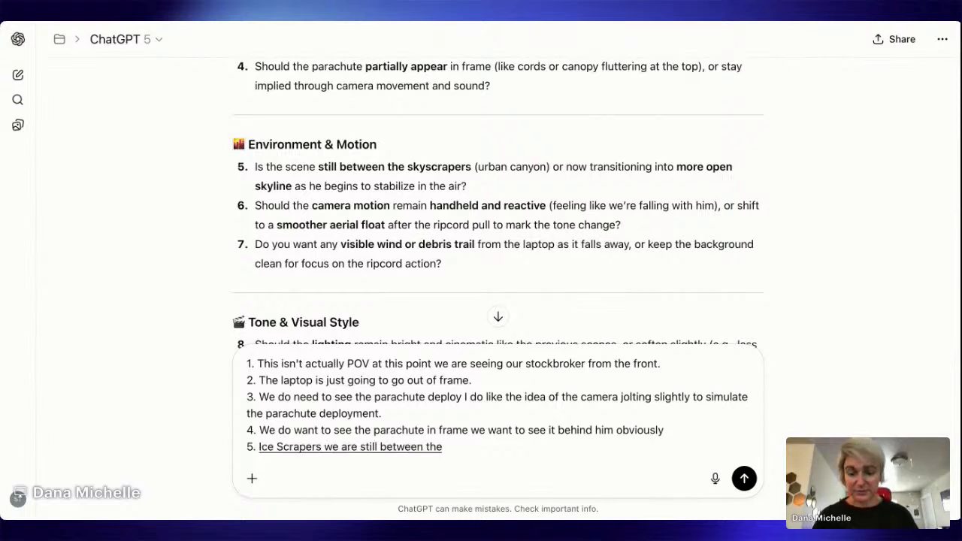
type(" skyscrapers")
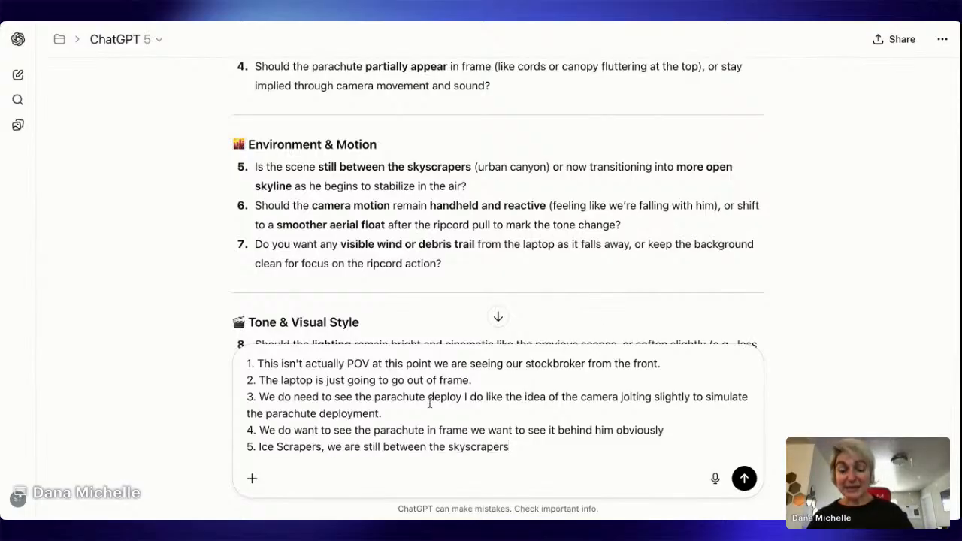
Rewrite the answer to question 5 as "We are still in between Scrapers" and start item 6 on a new line
double_click(263, 447)
type("We ")
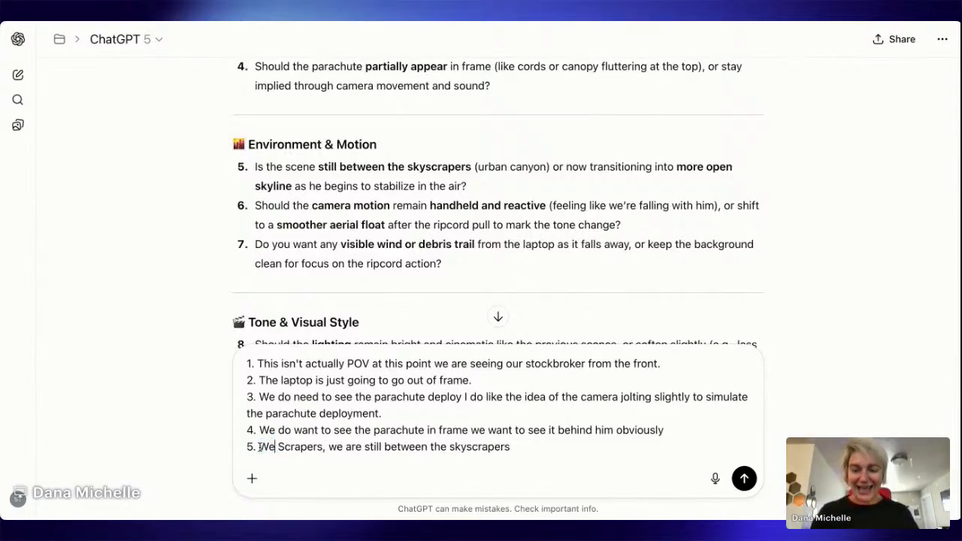
type("are still inb")
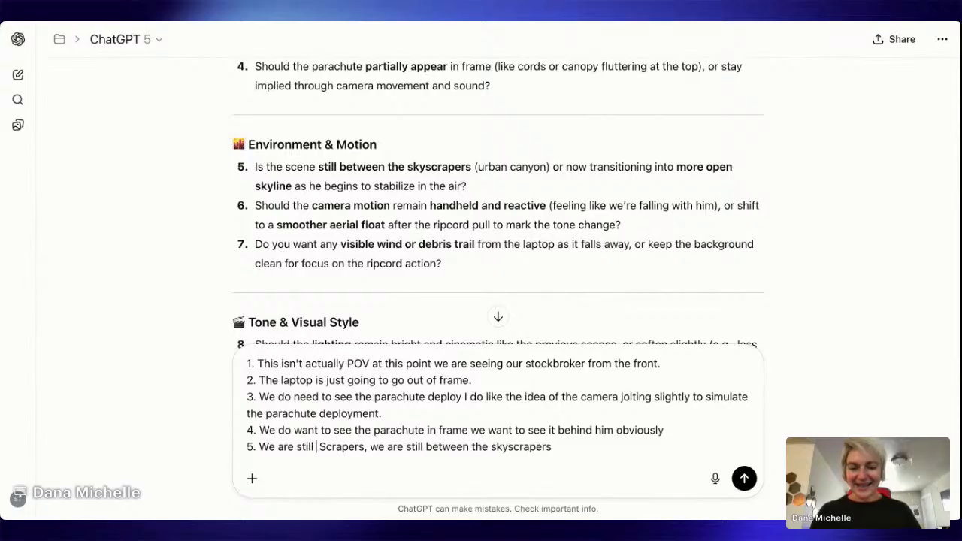
key("BackSpace")
key("BackSpace")
key("BackSpace")
type("in b")
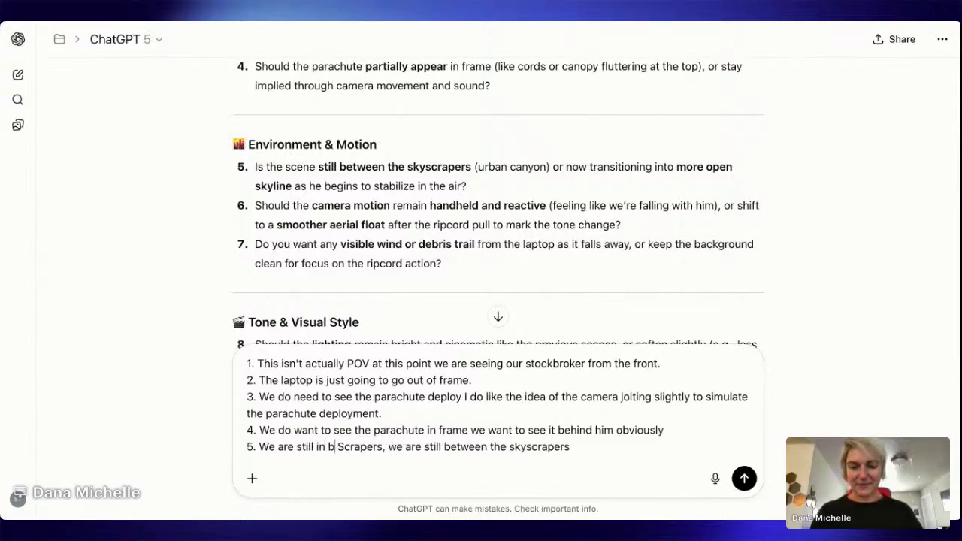
type("etween")
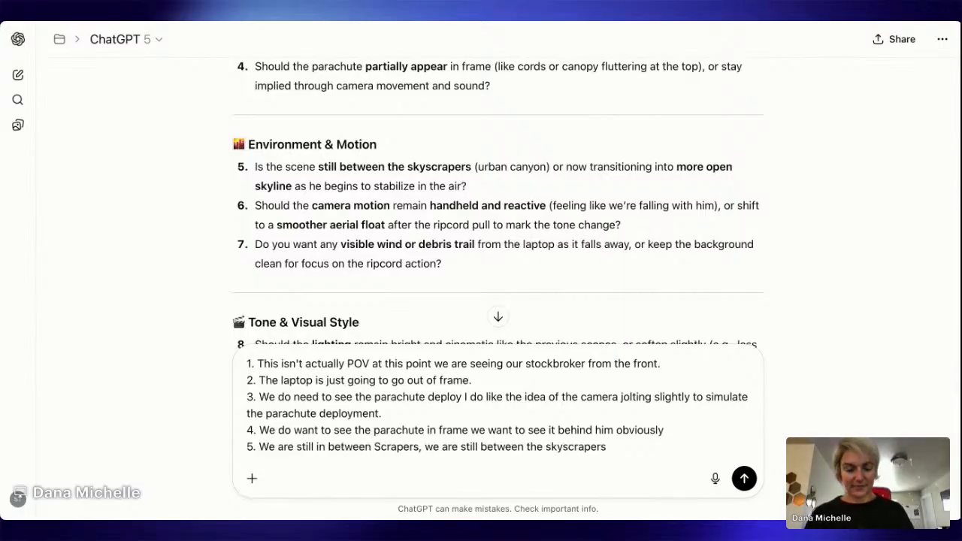
key("BackSpace")
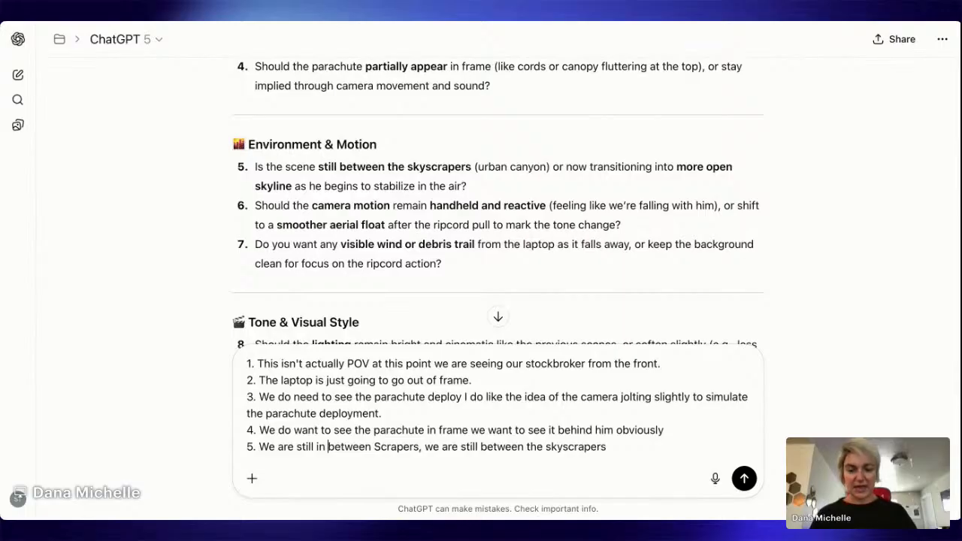
left_click_drag(425, 447, 602, 450)
key("BackSpace")
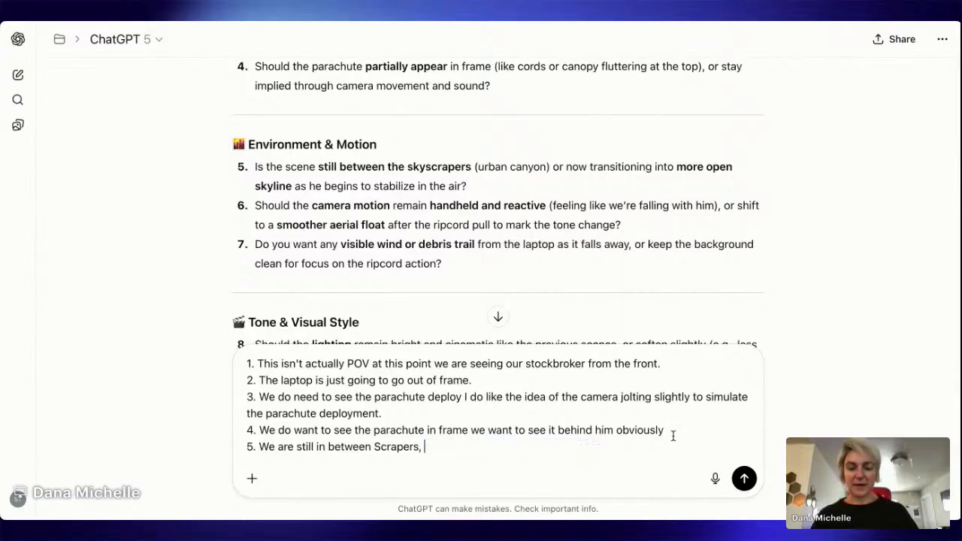
key("BackSpace")
key("shift+Return")
type("6.")
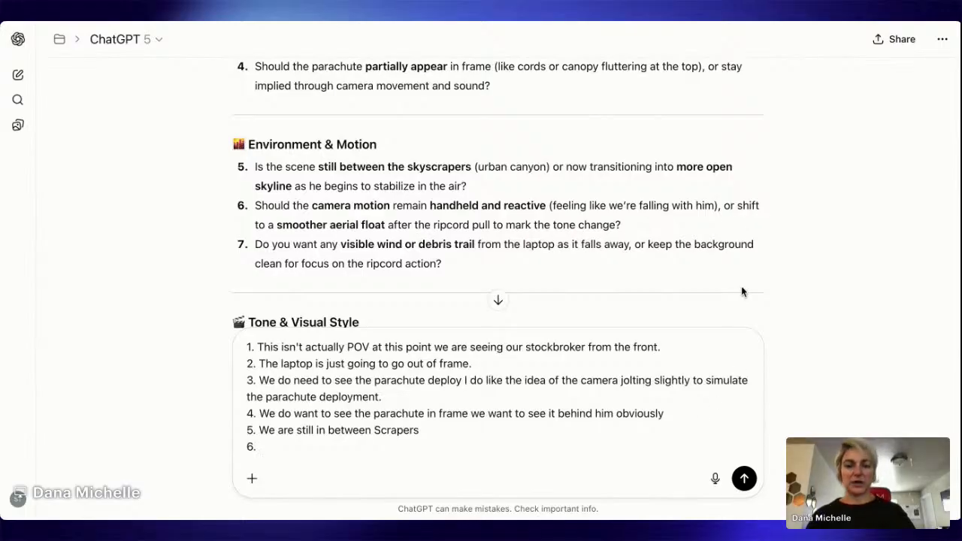
Answer question 6 by copying "shift to a smoother aerial float after the ripcord pull to mark the tone change" from the question, and start item 7
left_click_drag(733, 207, 618, 224)
key("super+c")
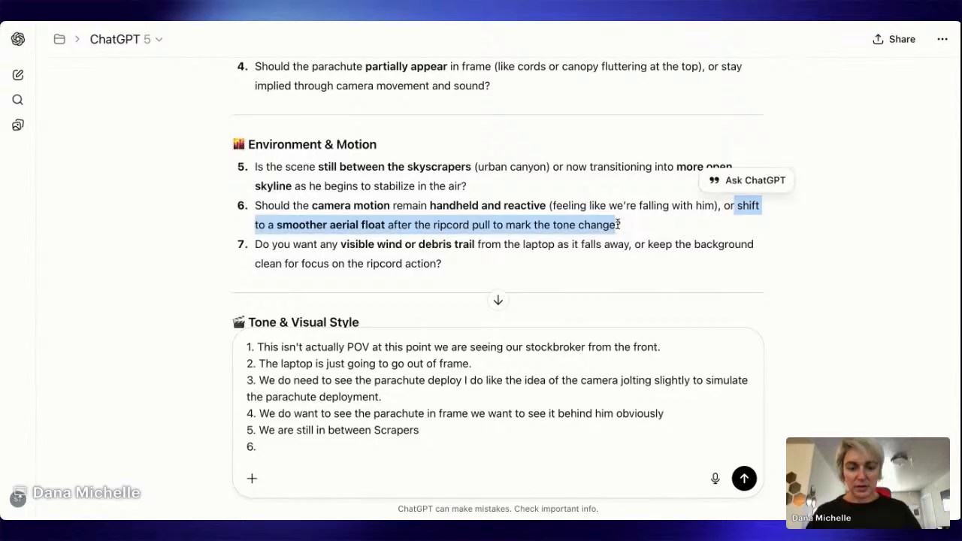
left_click(329, 450)
key("super+v")
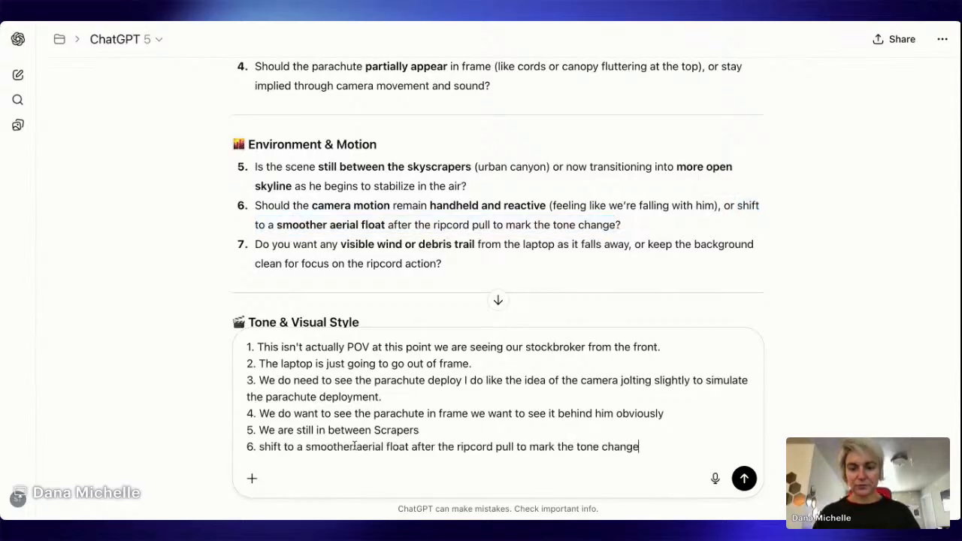
key("Return")
type("7.")
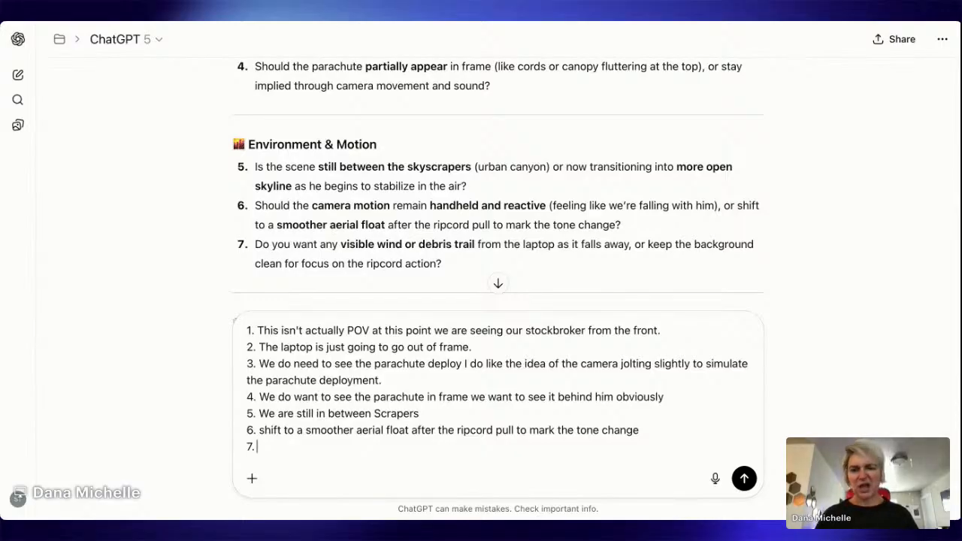
Answer question 7 with "No - The laptop is just going to go out of frame.", reusing the text of answer 2, and start item 8
type("No")
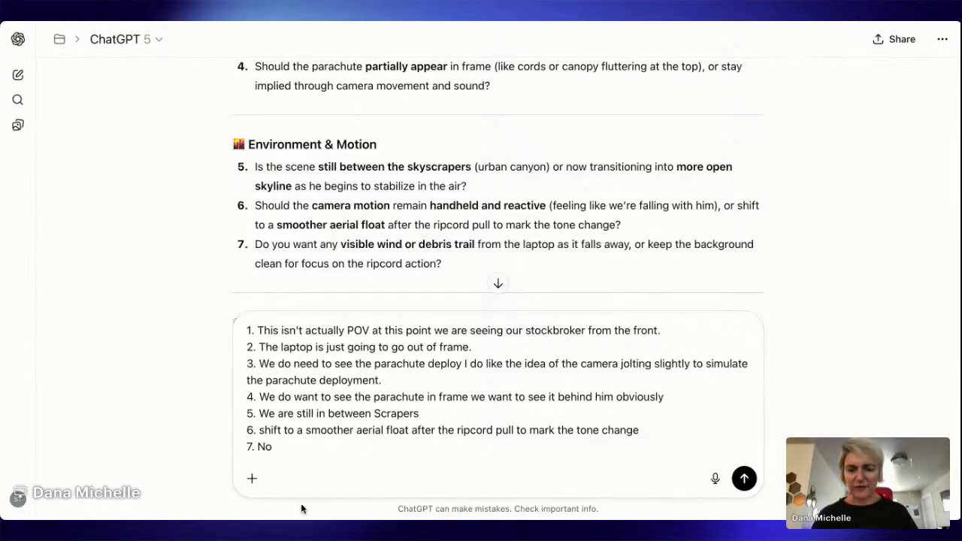
double_click(264, 347)
left_click_drag(303, 344, 538, 352)
key("ctrl+c")
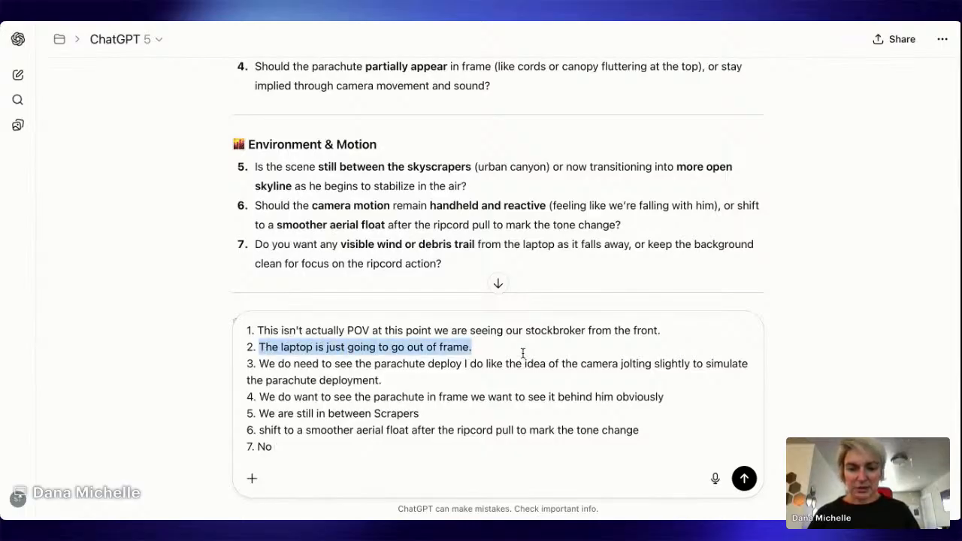
left_click(367, 447)
type("-")
key("ctrl+v")
key("shift+Return")
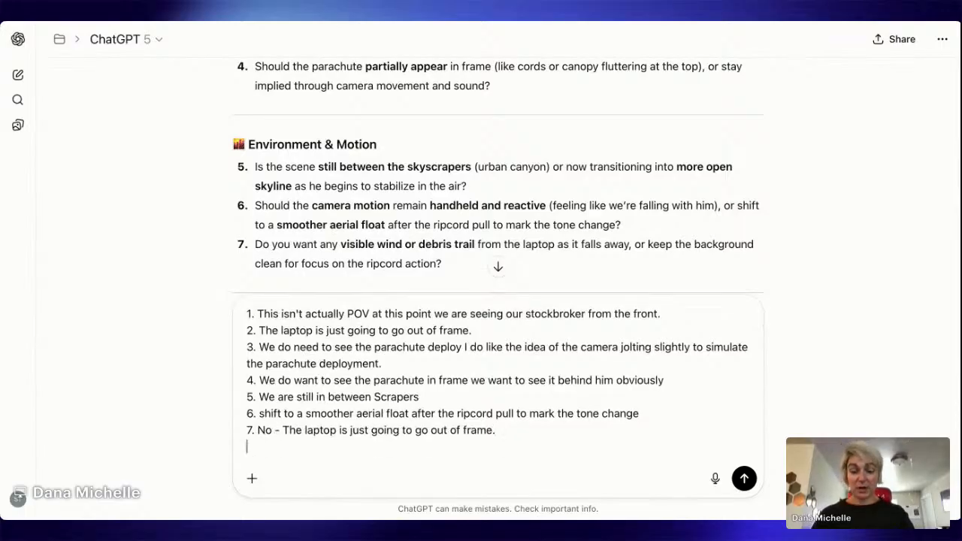
type("8.")
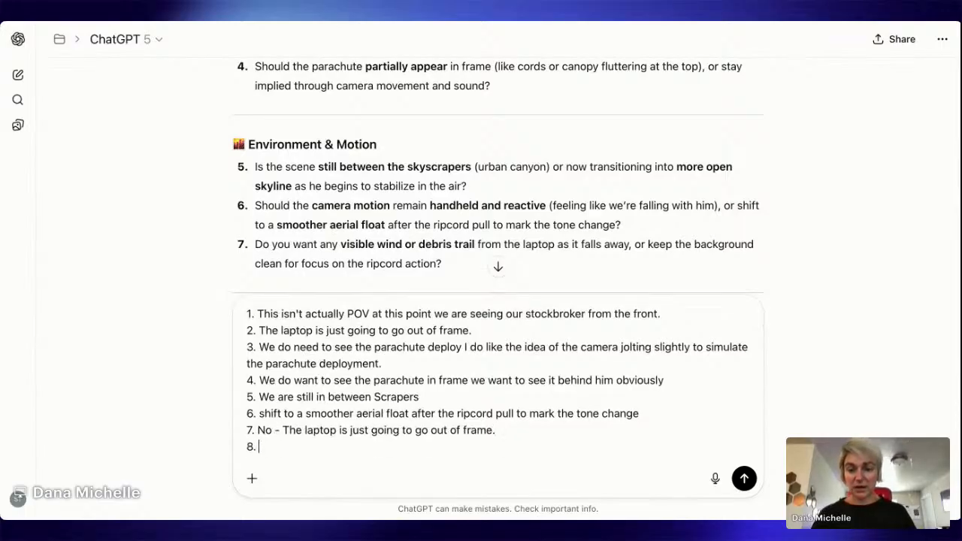
Answer question 8 by copying "the lighting remain bright and cinematic like the previous scenes" from the question, and start item 9
scroll(511, 247, "down", 3)
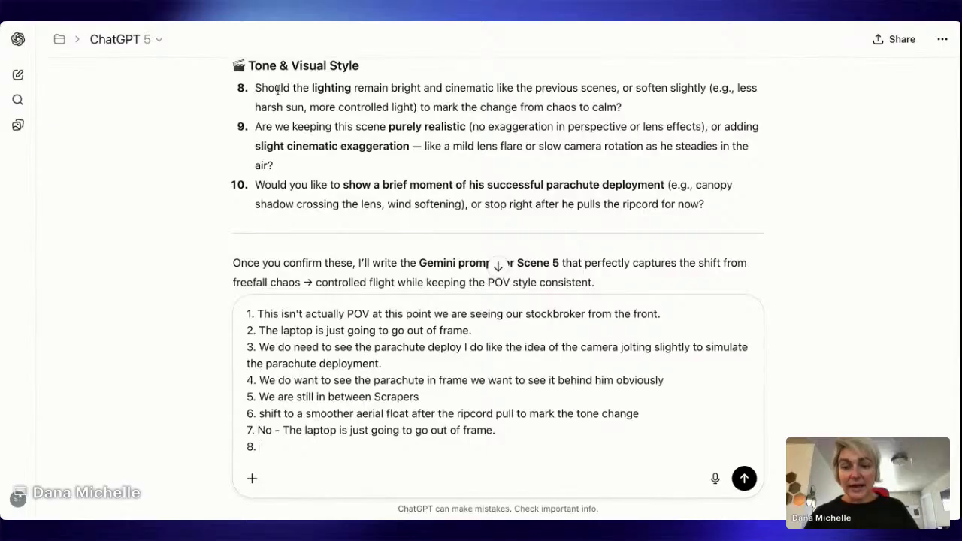
left_click_drag(291, 88, 615, 93)
key("super+c")
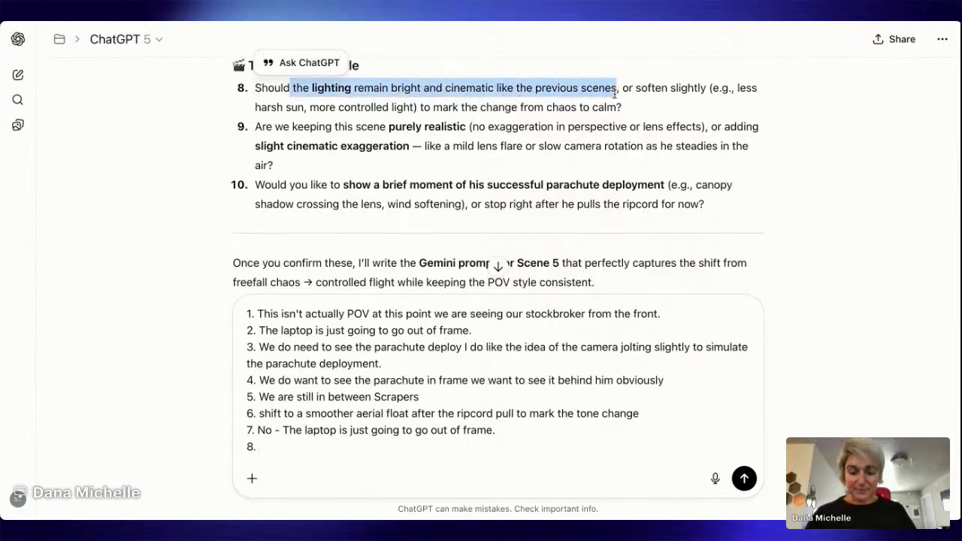
left_click(272, 451)
key("super+v")
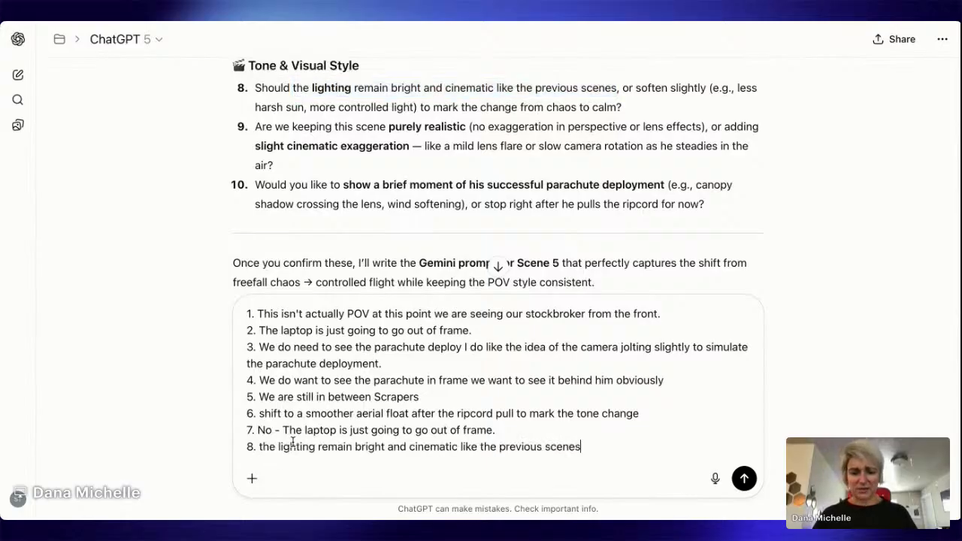
key("shift+Return")
type("9.")
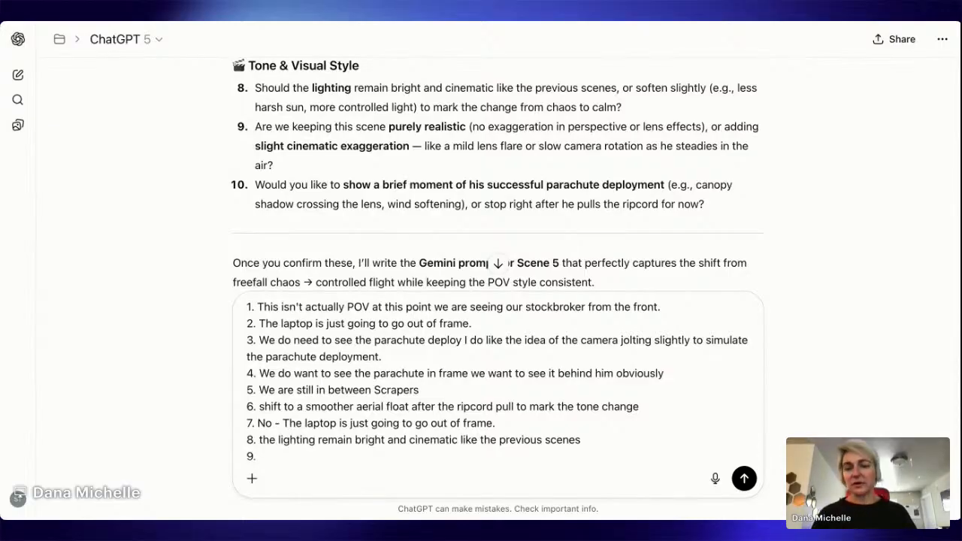
Answer question 9 by copying "keeping this scene purely realistic" from the question, and start item 10
left_click_drag(291, 128, 468, 129)
key("ctrl+c")
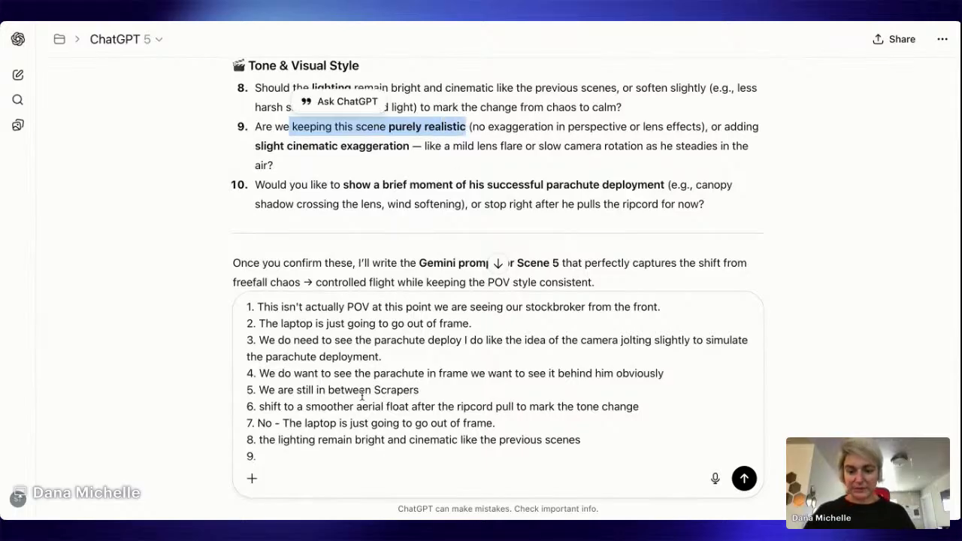
left_click(342, 455)
key("ctrl+v")
key("shift+Return")
type("10.")
scroll(426, 181, "down", 1)
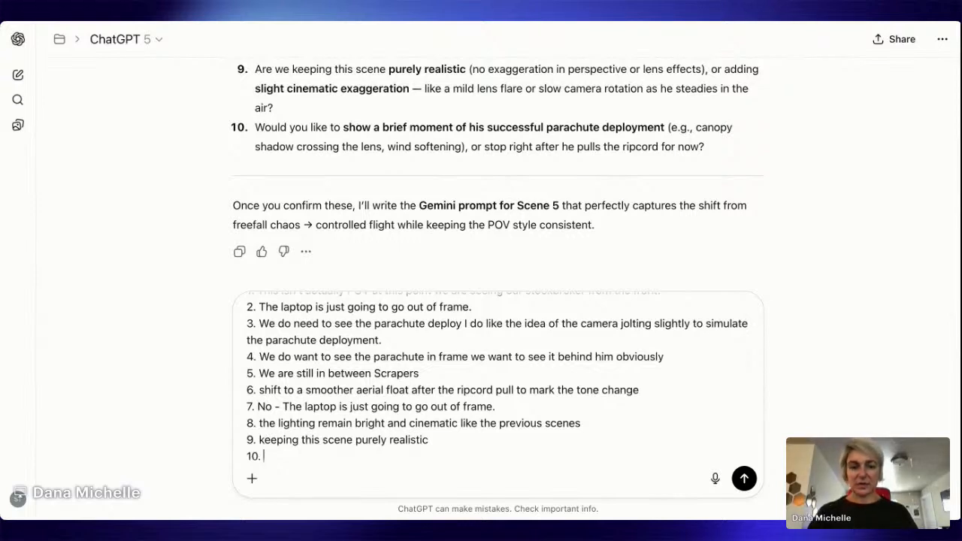
Answer question 10 with "Yes - we do want to see him gliding a little bit with his parachute open."
type("Yes")
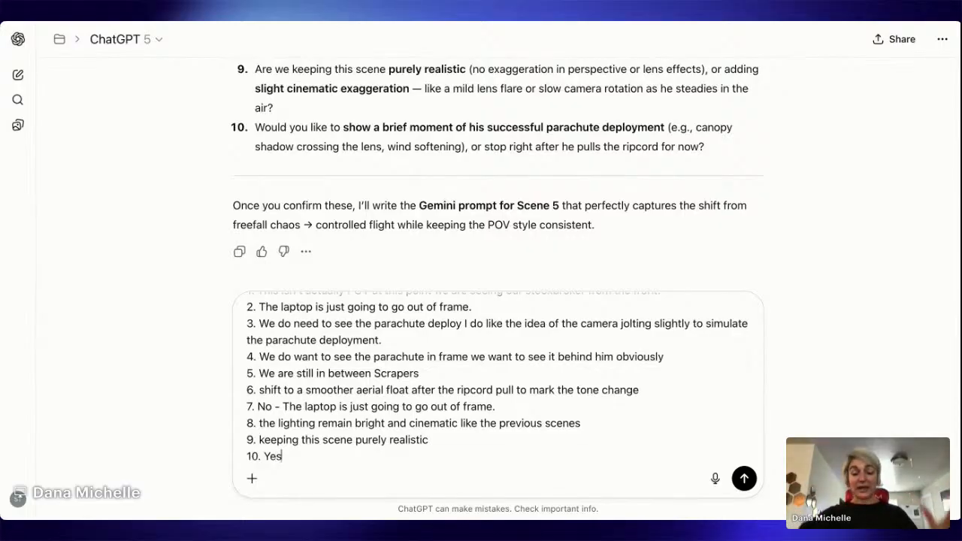
type(" -")
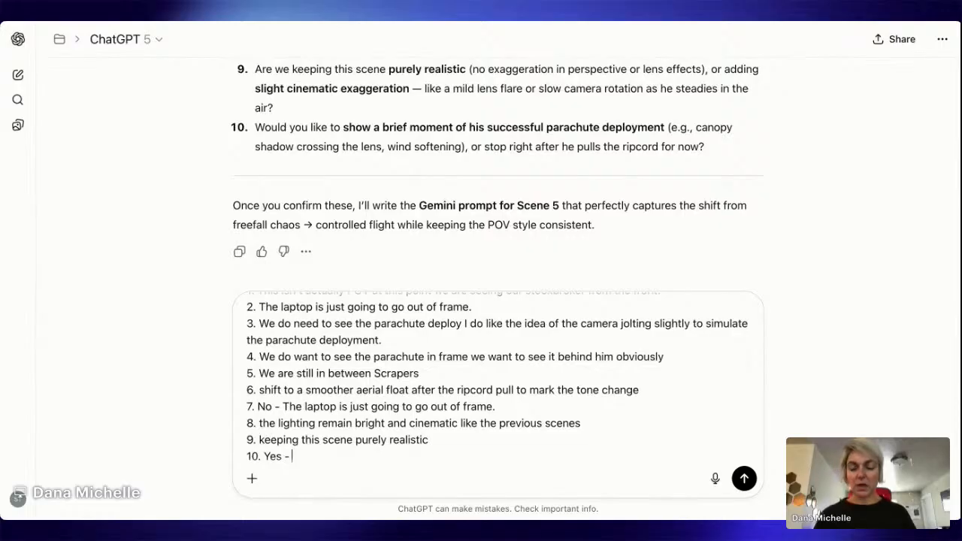
type(" we ")
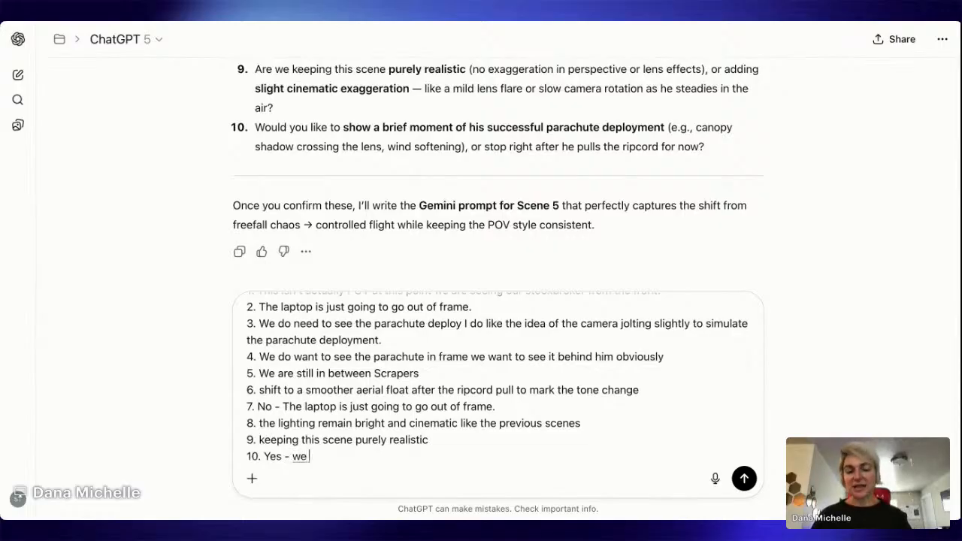
type("do want to see him gliding a little bi")
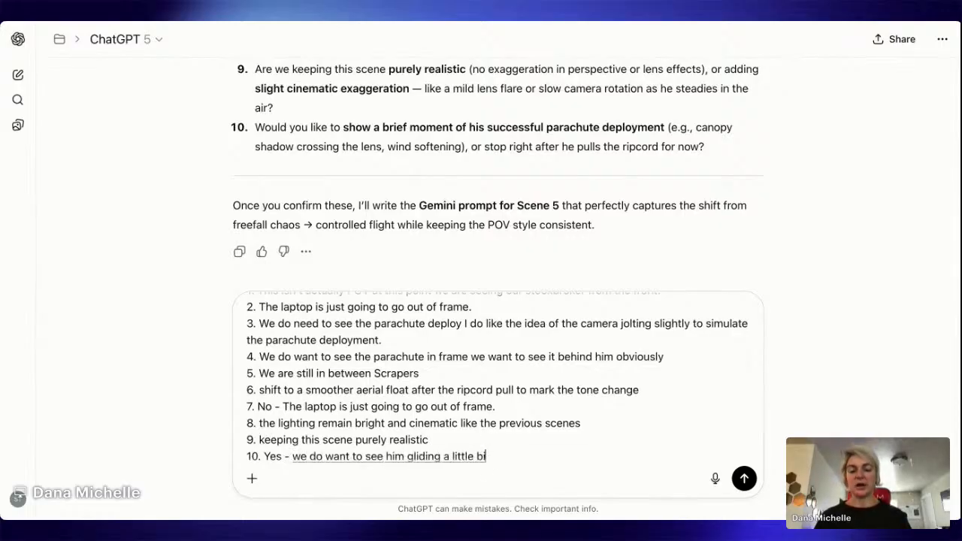
type("t with his parachute open.")
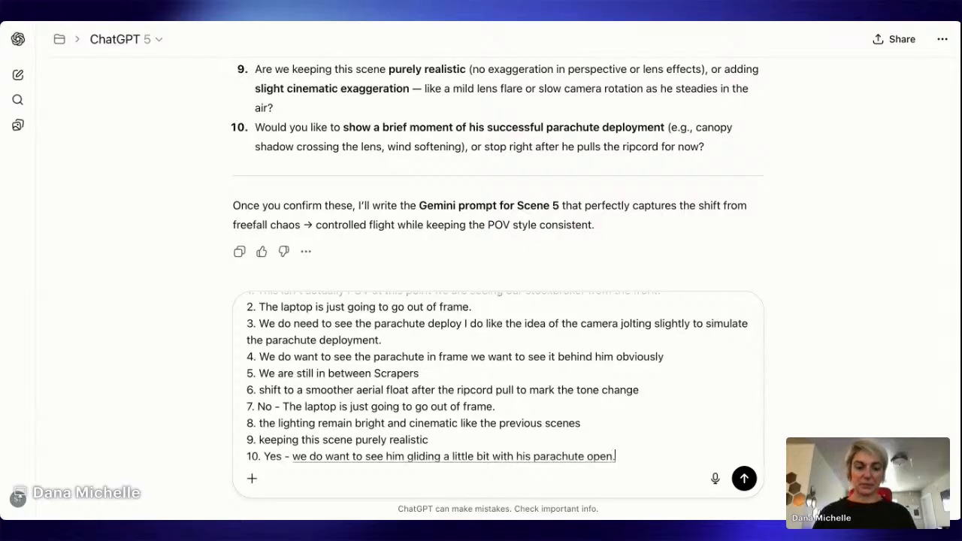
Add "Do you have any further clarification questions that you need answered before drafting this Gemini prompt?" below the answers and send the message
key("shift+Return")
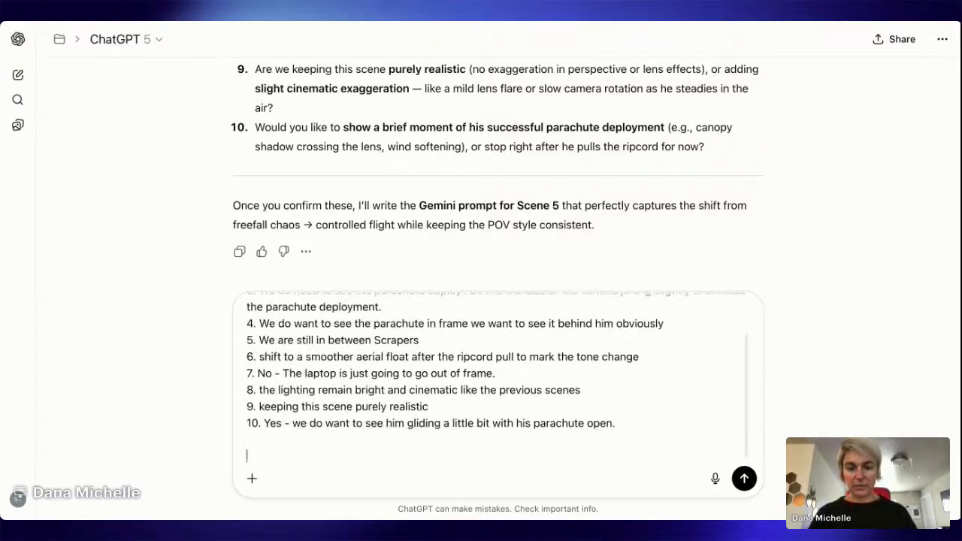
key("shift+Return")
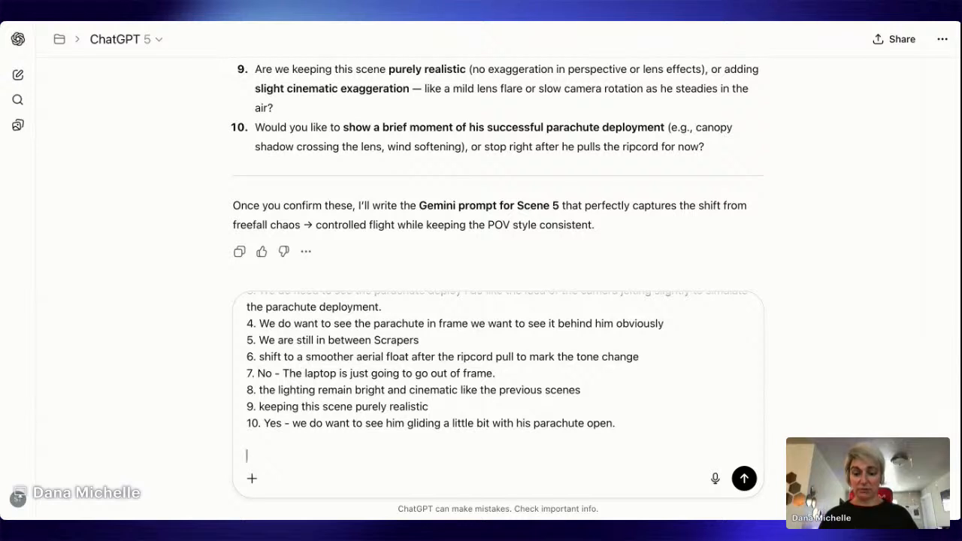
type("Do you have any further")
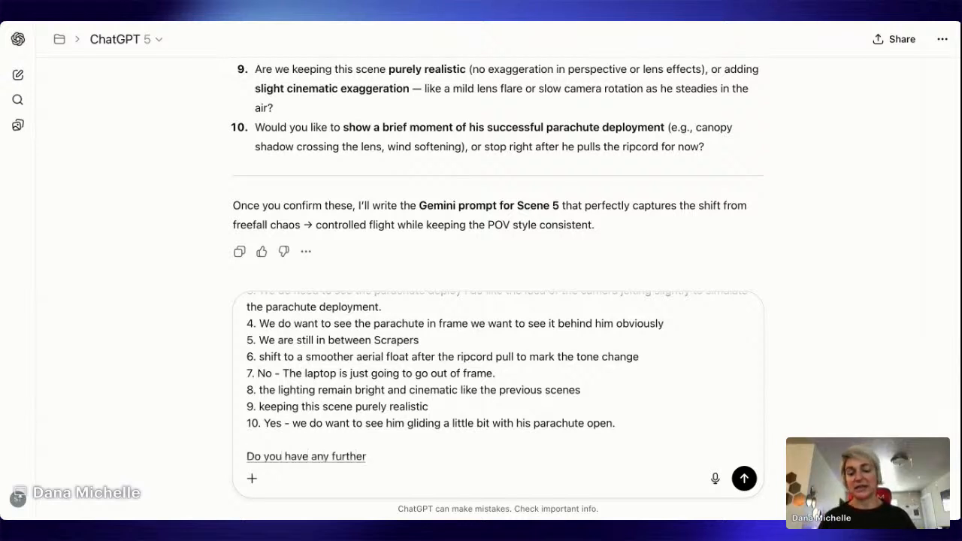
type(" clarification questions that you need answered before drafting this Gemini prompt")
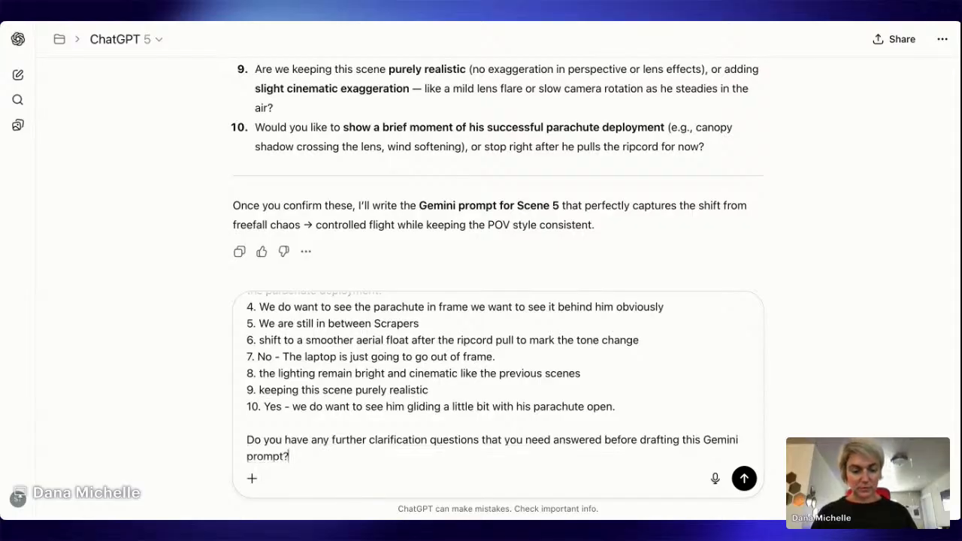
type("?")
key("Return")
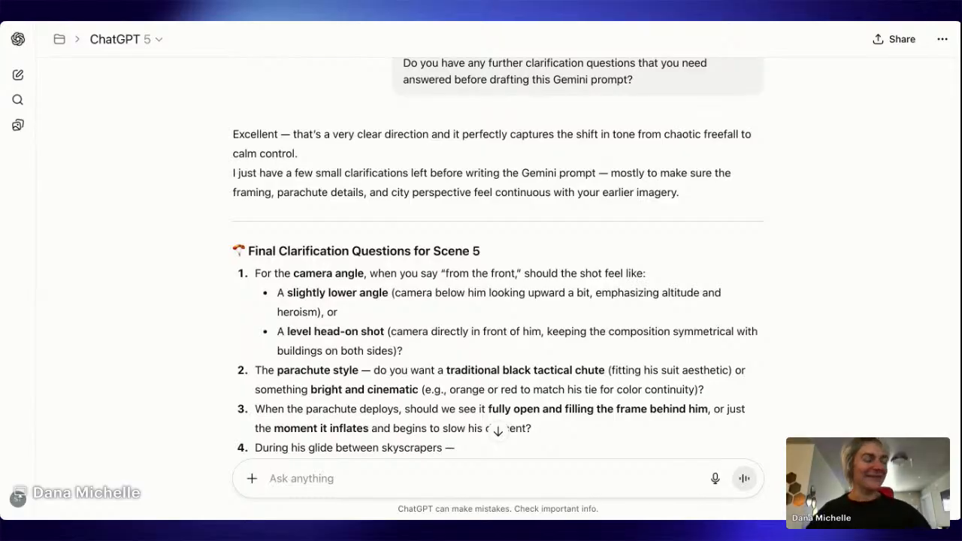
Answer final question 1 by copying "A slightly lower angle (camera below him looking upward a bit, emphasizing altitude and heroism)", and start item 2
scroll(323, 368, "down", 2)
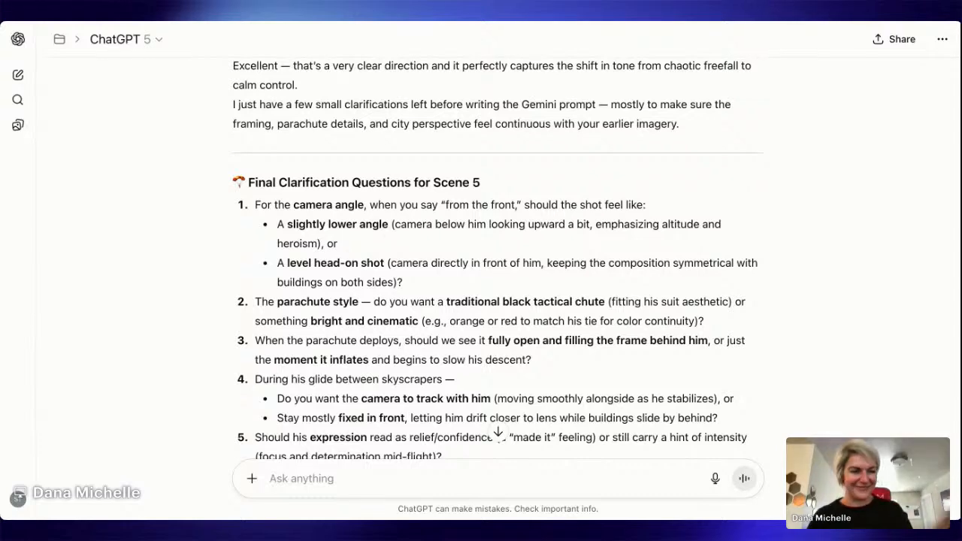
scroll(714, 258, "down", 1)
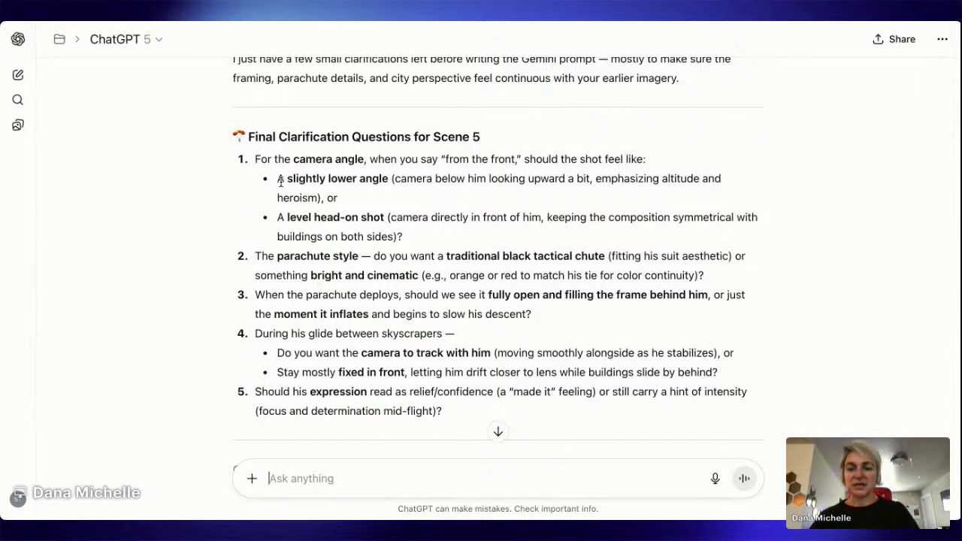
left_click_drag(276, 183, 322, 197)
key("ctrl+c")
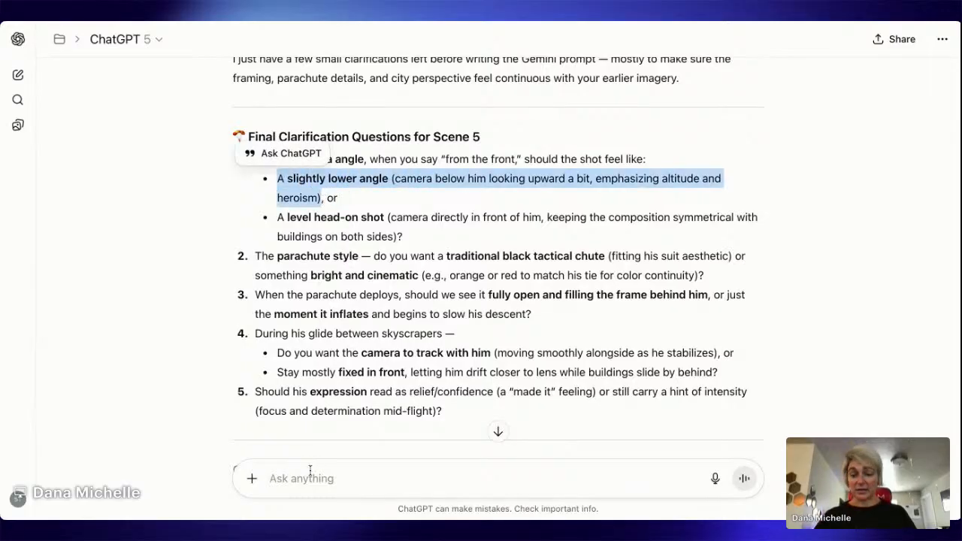
left_click(315, 478)
type("1.")
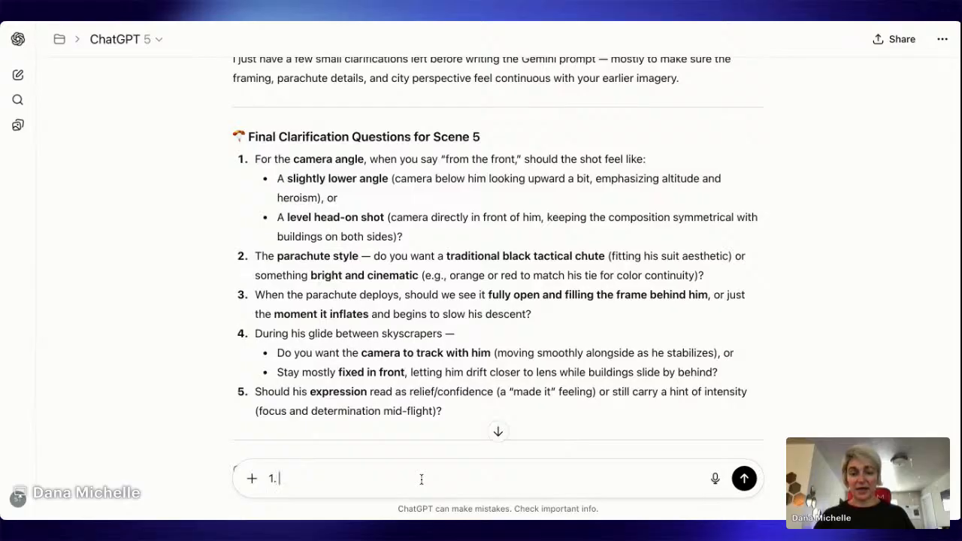
key("ctrl+v")
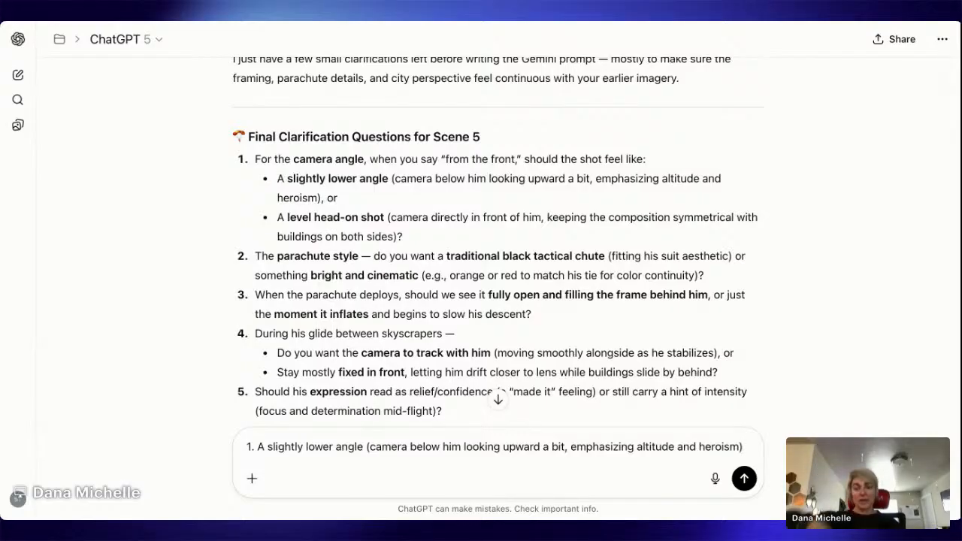
scroll(413, 223, "down", 2)
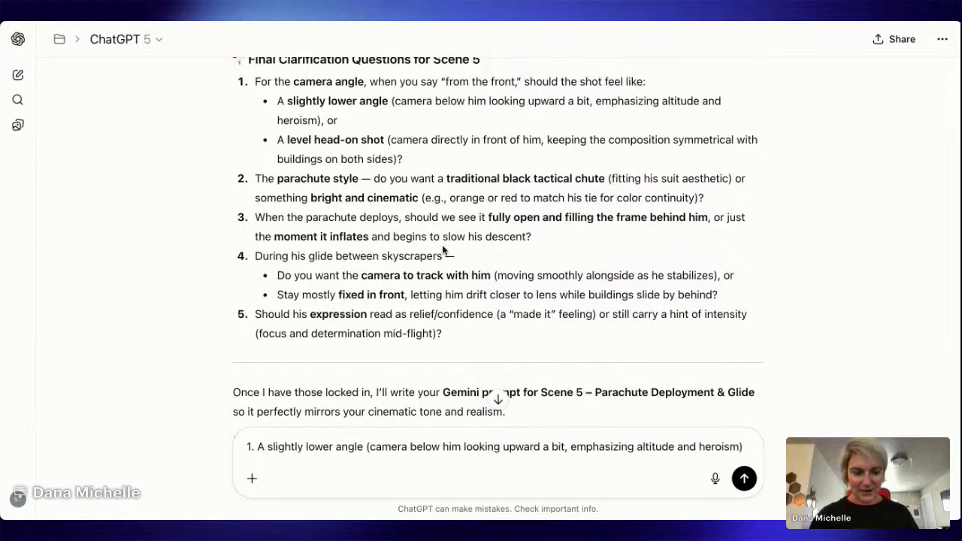
key("shift+Return")
type("2.")
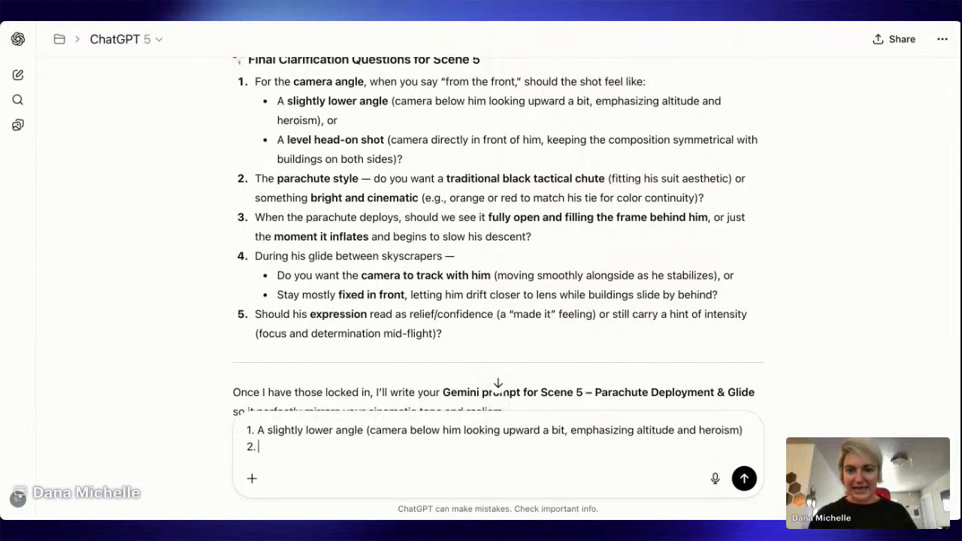
Answer final question 2 by copying "traditional black tactical chute" from the question, and start item 3
scroll(444, 250, "down", 1)
left_click_drag(445, 142, 606, 142)
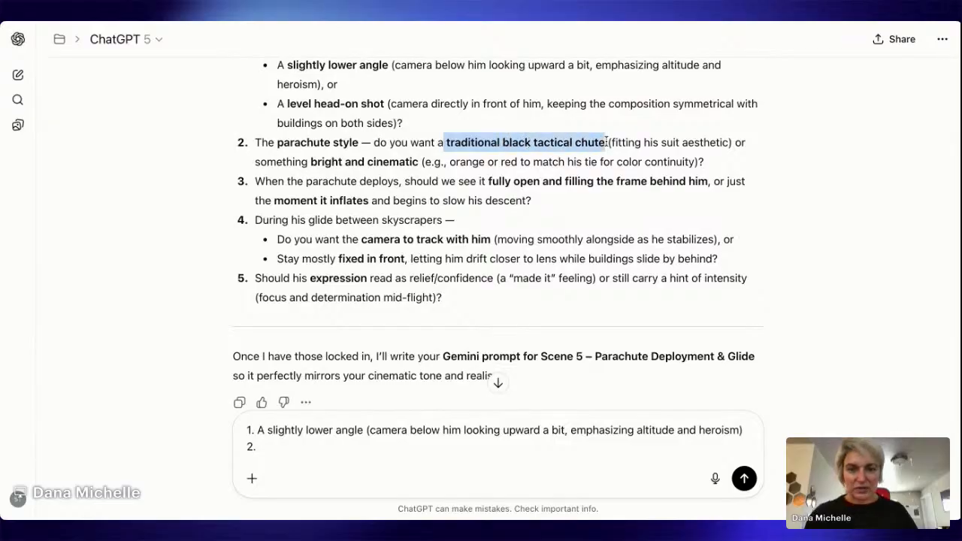
key("ctrl+c")
left_click(269, 440)
key("ctrl+v")
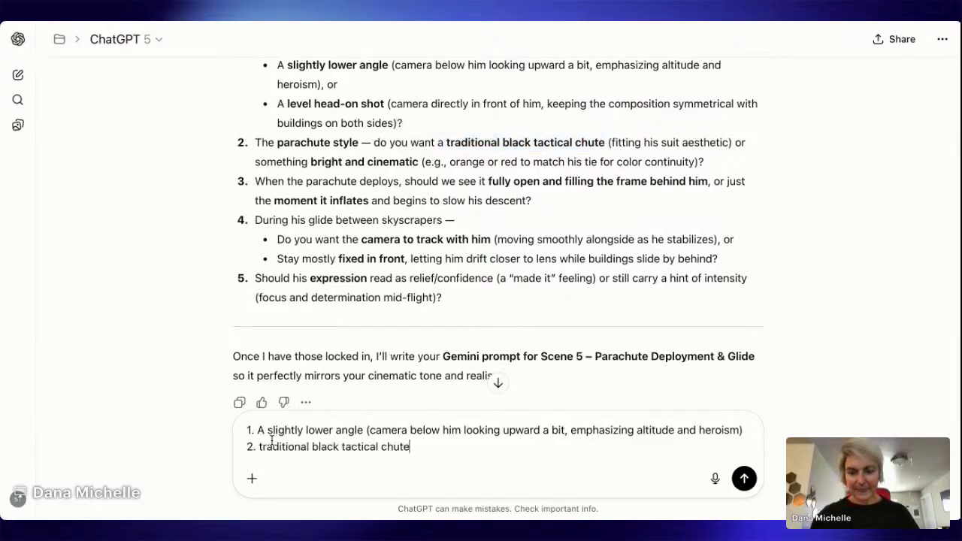
key("shift+Return")
type("3.")
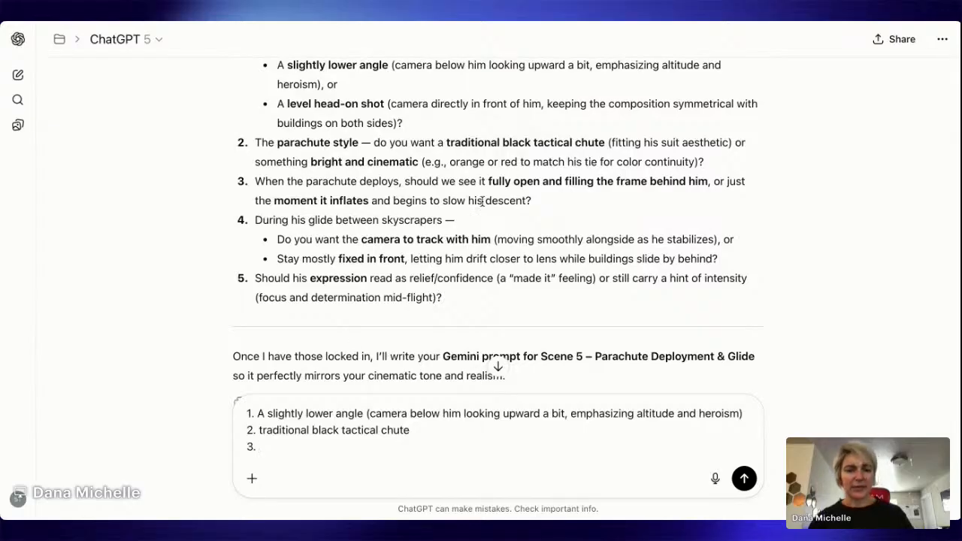
Answer final question 3 by copying "we see it fully open and filling the frame behind him" from the question, and start item 4
left_click_drag(442, 180, 706, 181)
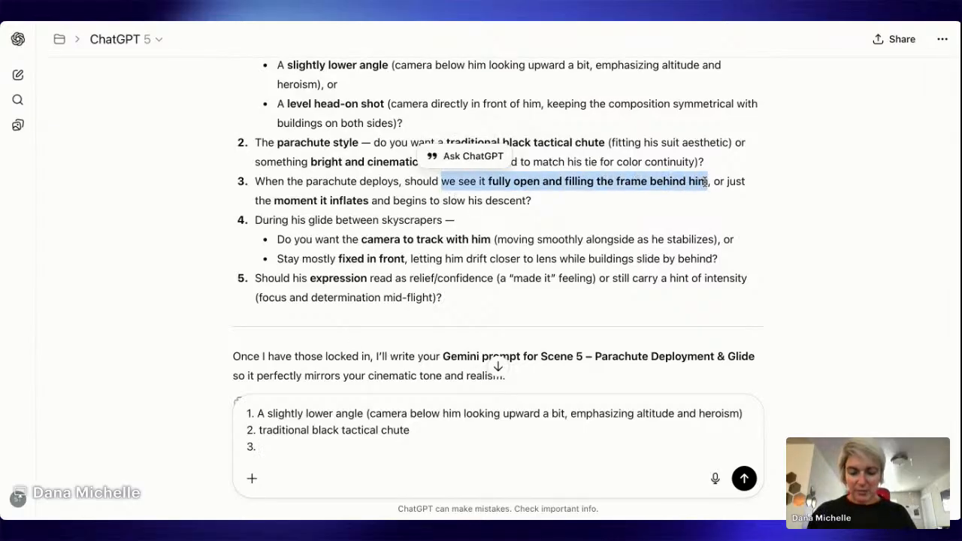
left_click(317, 445)
key("ctrl+v")
key("shift+Return")
type("4.")
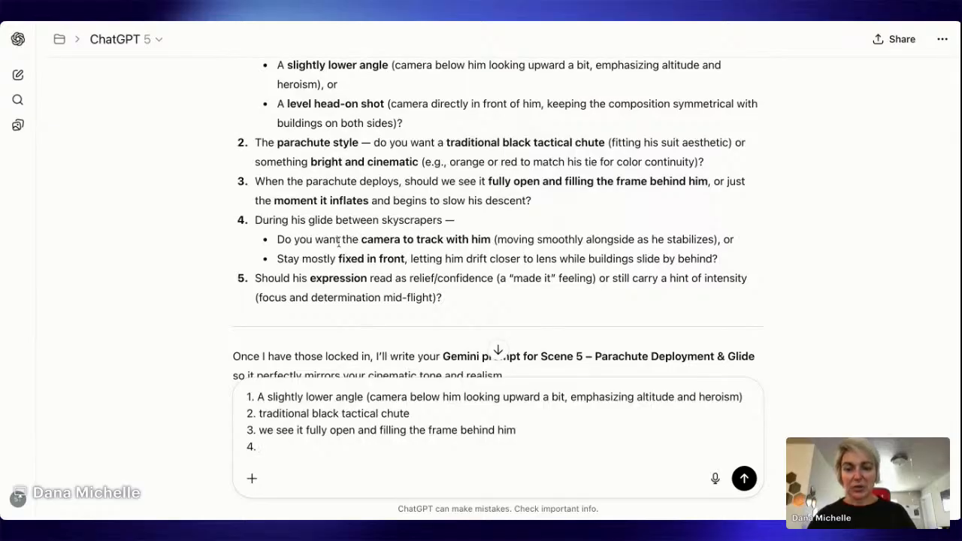
Answer final question 4 by copying "the camera to track with him (moving smoothly alongside as he stabilizes)" from its options, and start item 5
left_click_drag(340, 241, 720, 239)
key("ctrl+c")
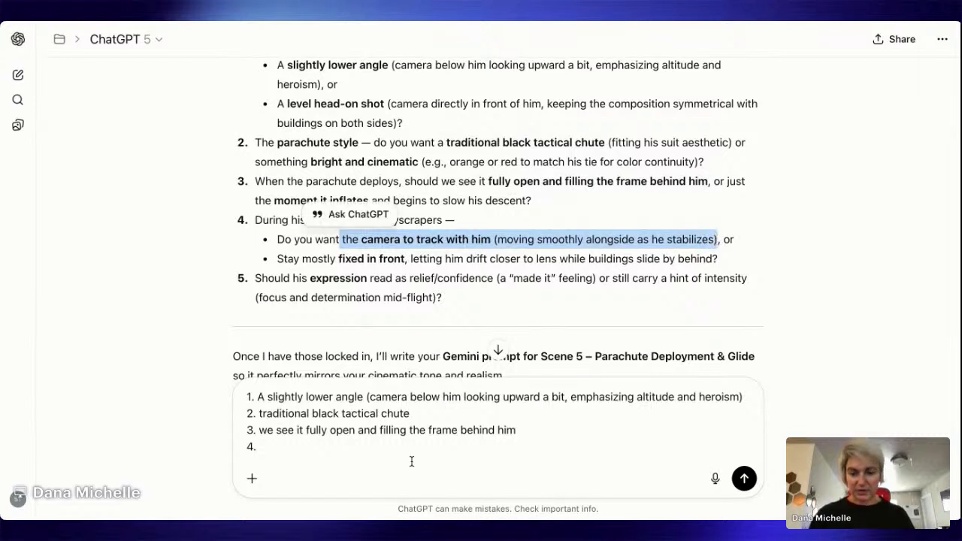
left_click(389, 446)
key("ctrl+v")
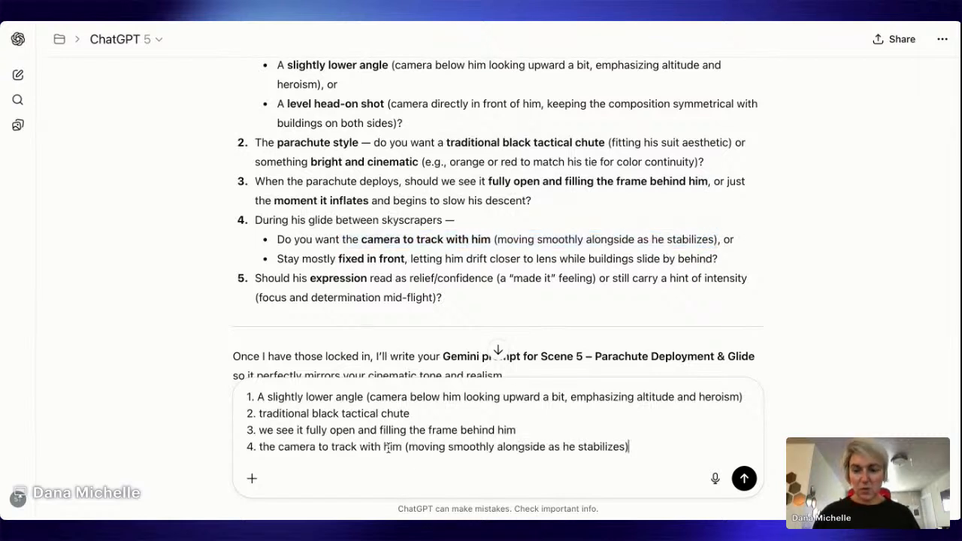
key("shift+Return")
type("5.")
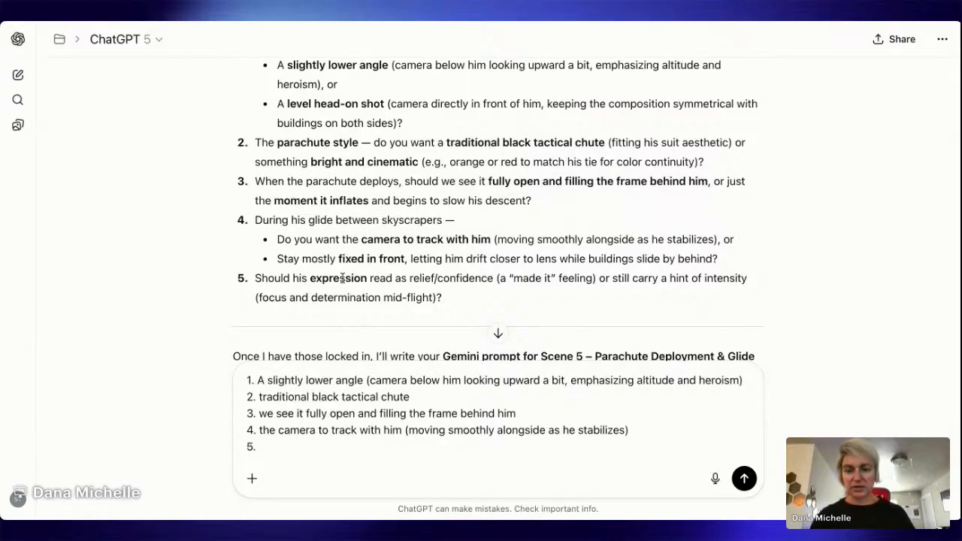
Answer final question 5 by copying "still carry a hint of intensity" from the question, and send the five answers
scroll(418, 282, "down", 3)
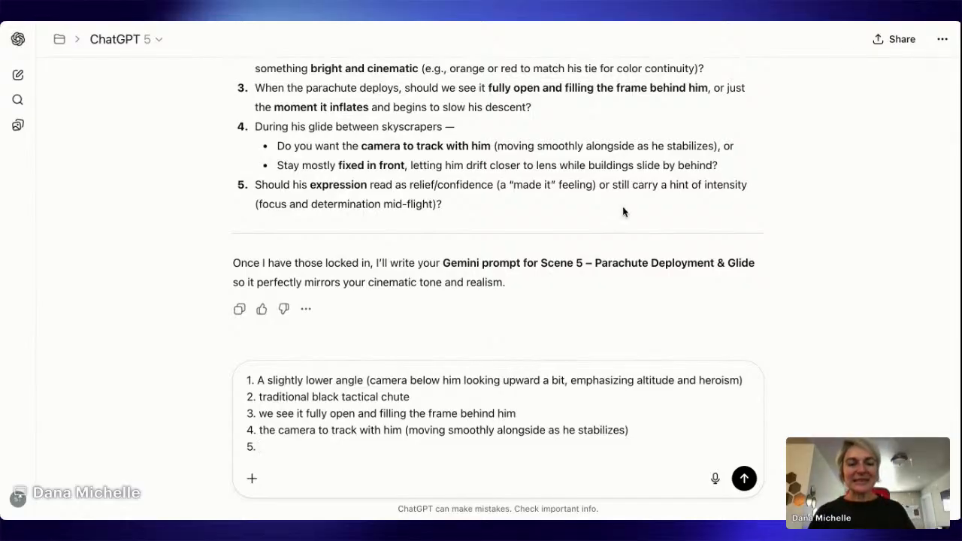
left_click_drag(613, 185, 724, 185)
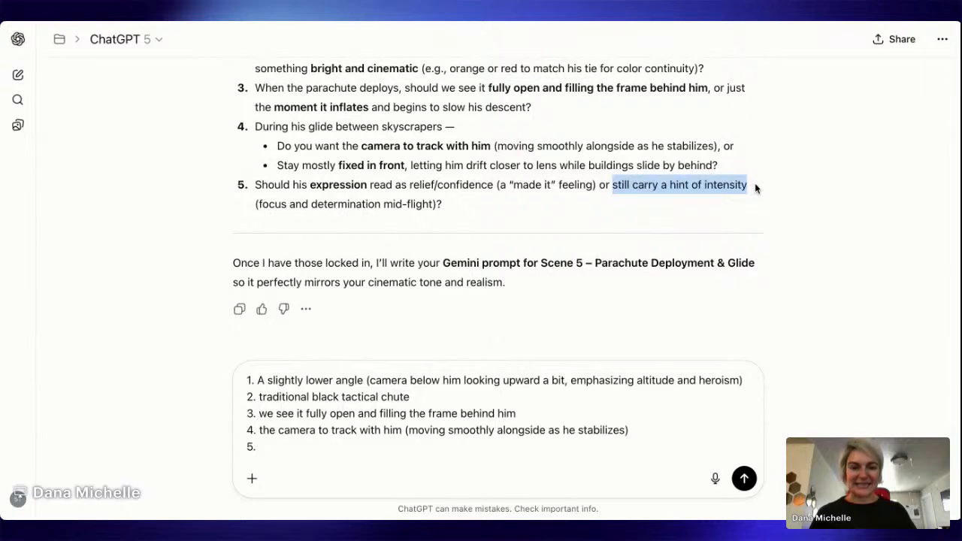
key("ctrl+c")
left_click(361, 449)
key("ctrl+v")
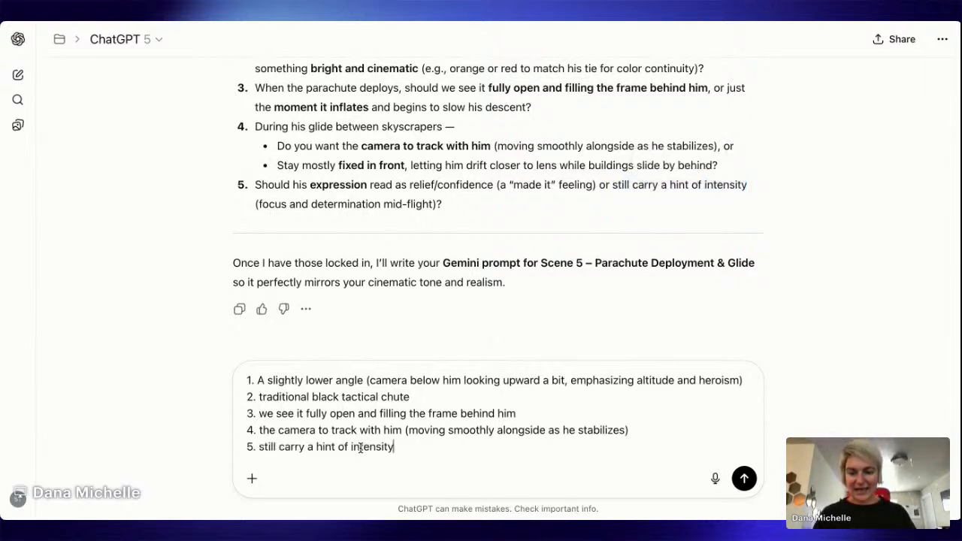
key("Return")
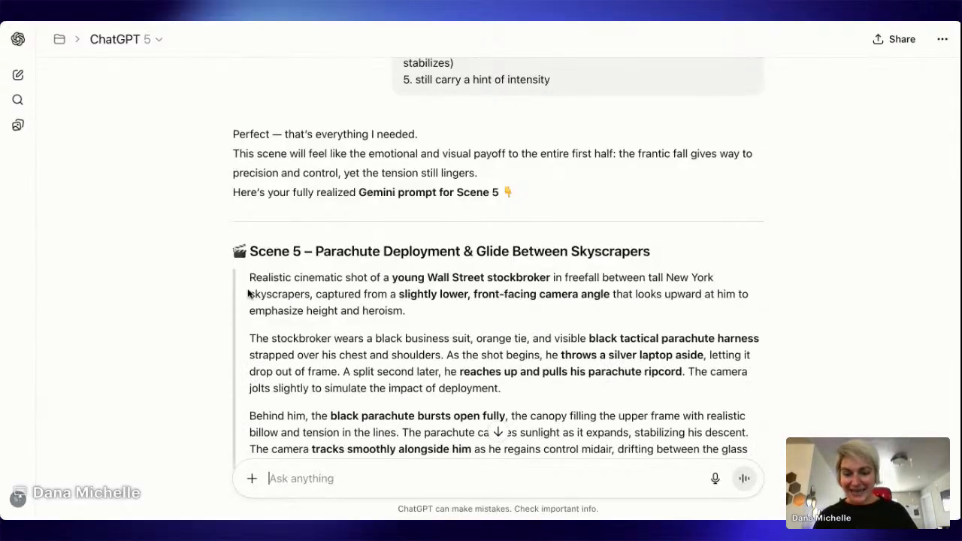
Copy the full Scene 5 parachute deployment prompt into the Full NYC Rooftop Cinematic Scene chat in Gemini, generate the image and view it
scroll(507, 311, "down", 5)
scroll(507, 311, "up", 1)
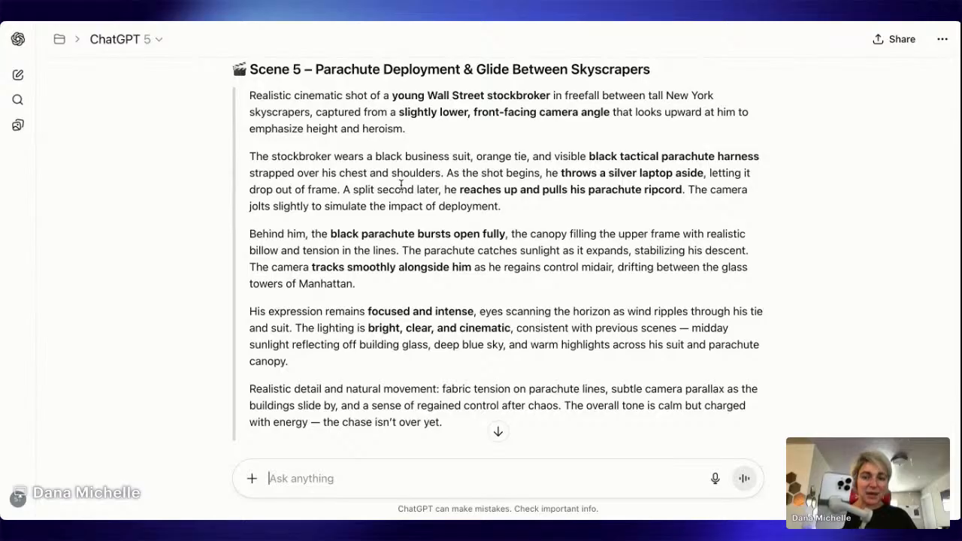
scroll(525, 294, "down", 1)
scroll(478, 258, "up", 1)
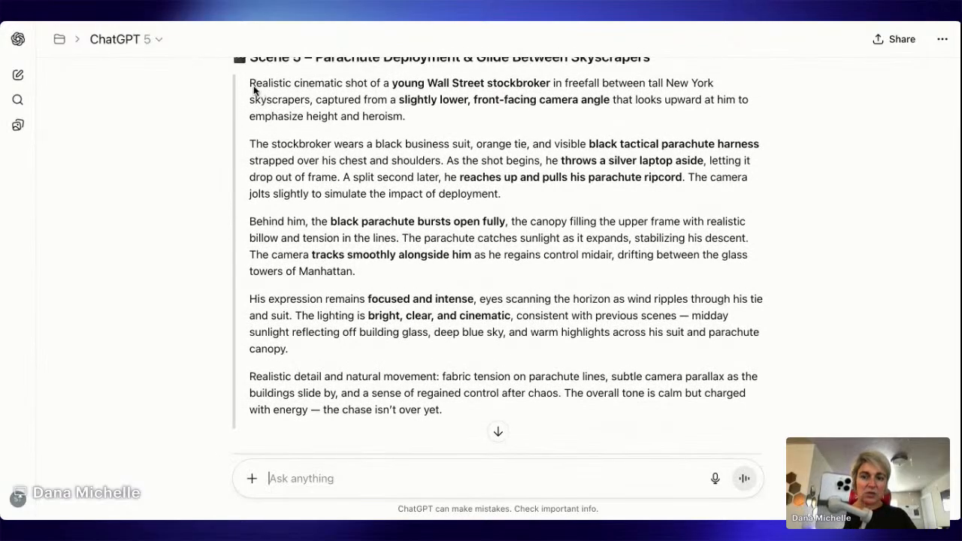
left_click_drag(250, 83, 494, 427)
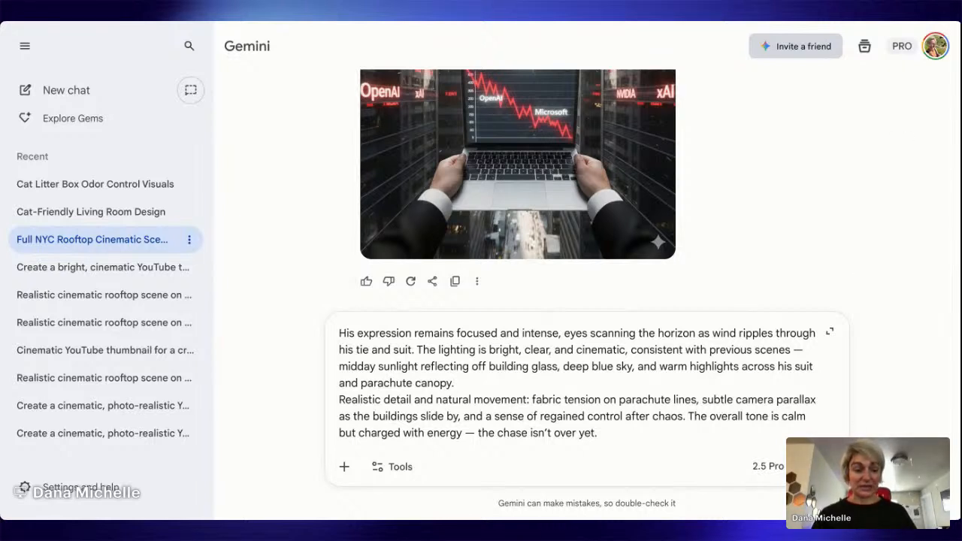
key("Return")
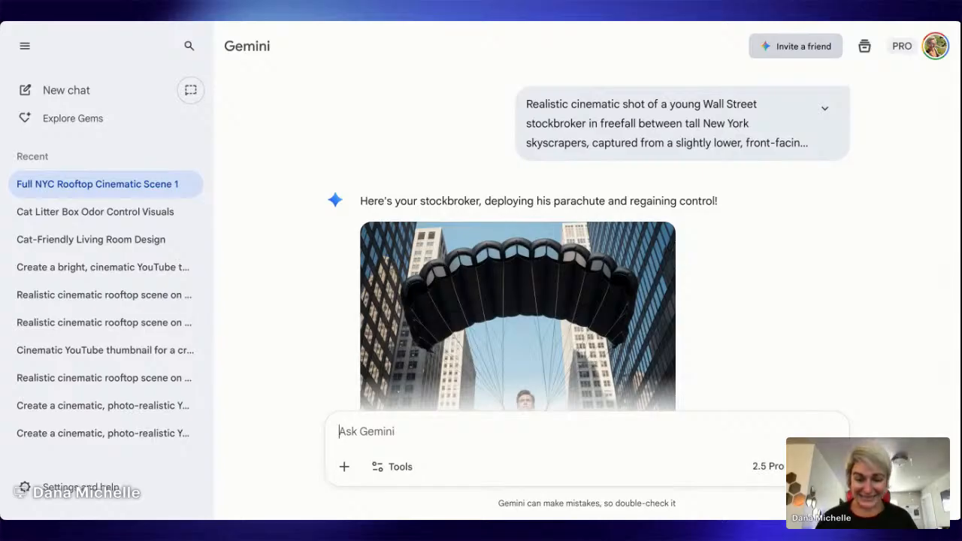
scroll(866, 328, "down", 3)
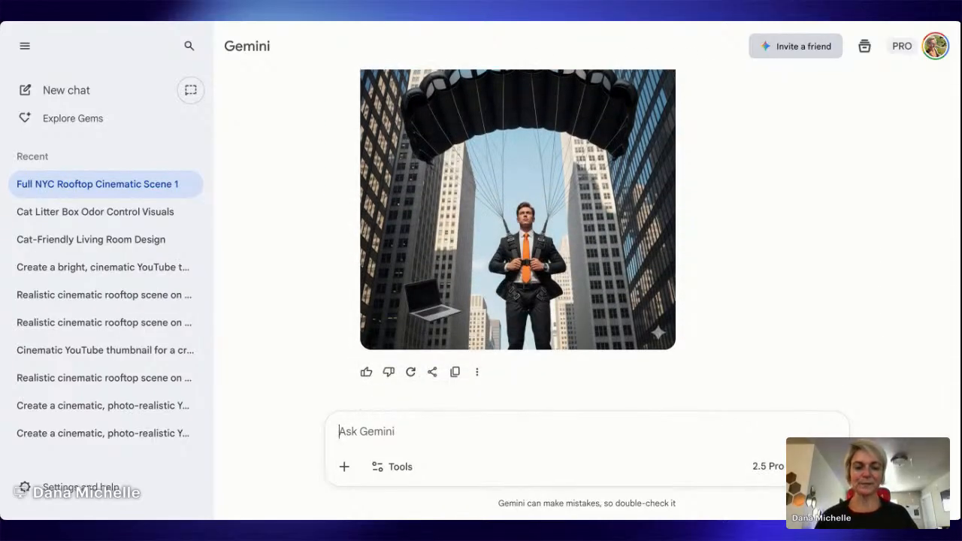
scroll(517, 240, "up", 1)
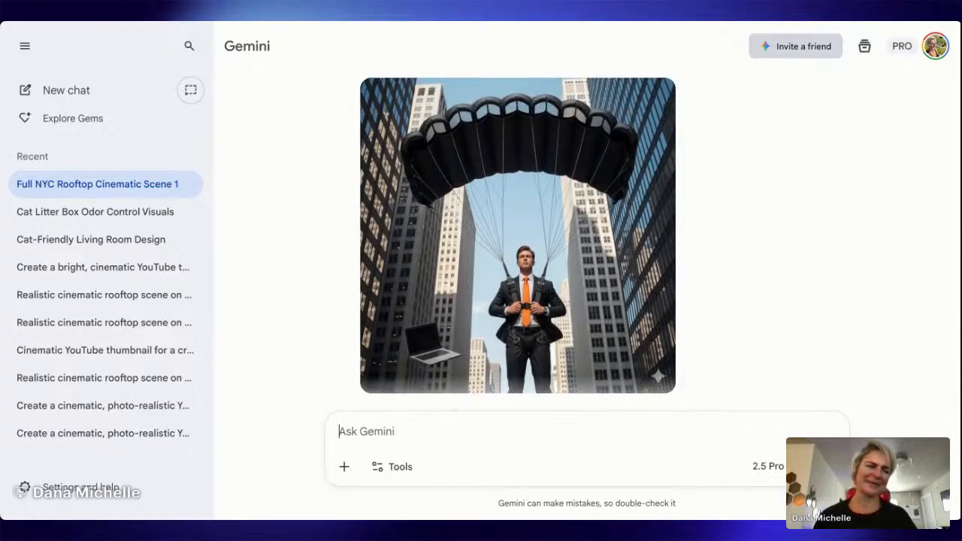
View the generated parachute image in Gemini and download it
scroll(518, 241, "down", 1)
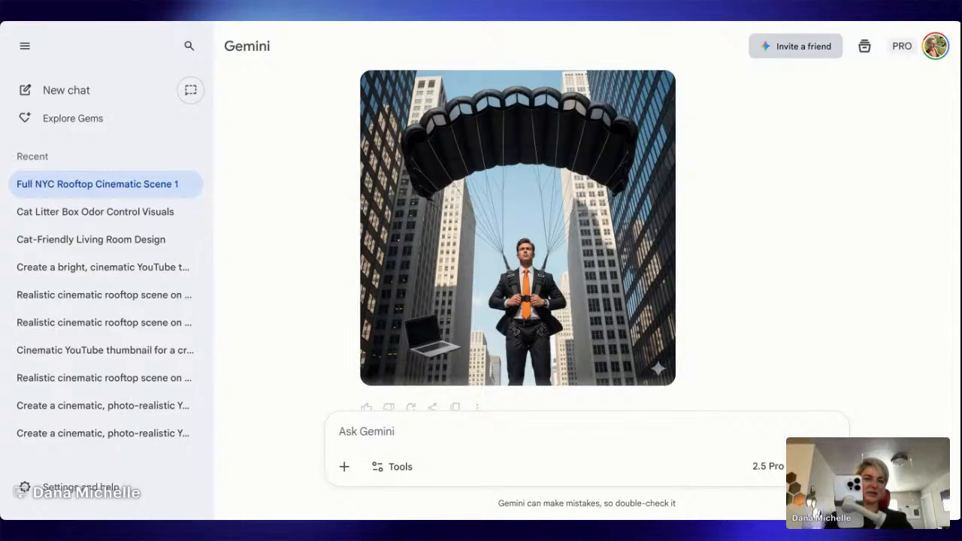
mouse_move(567, 282)
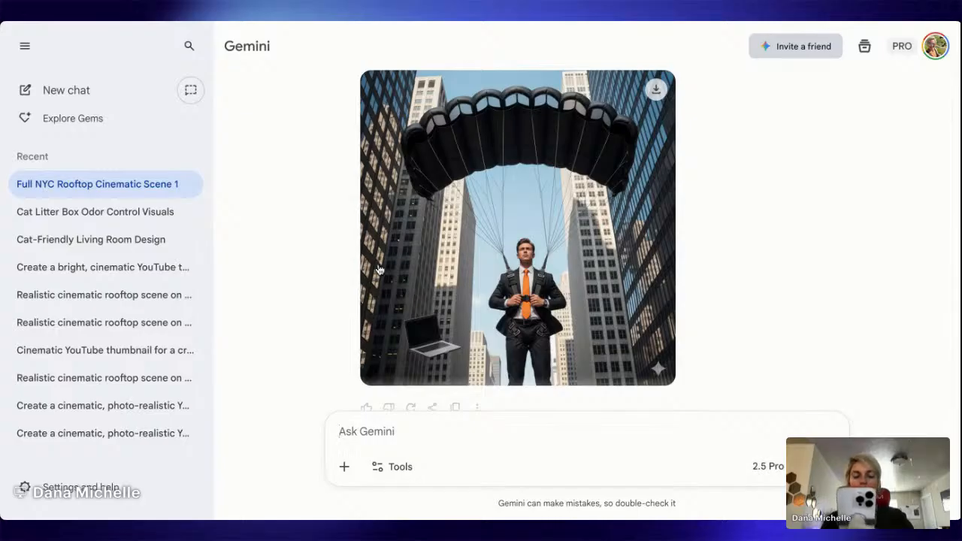
mouse_move(485, 328)
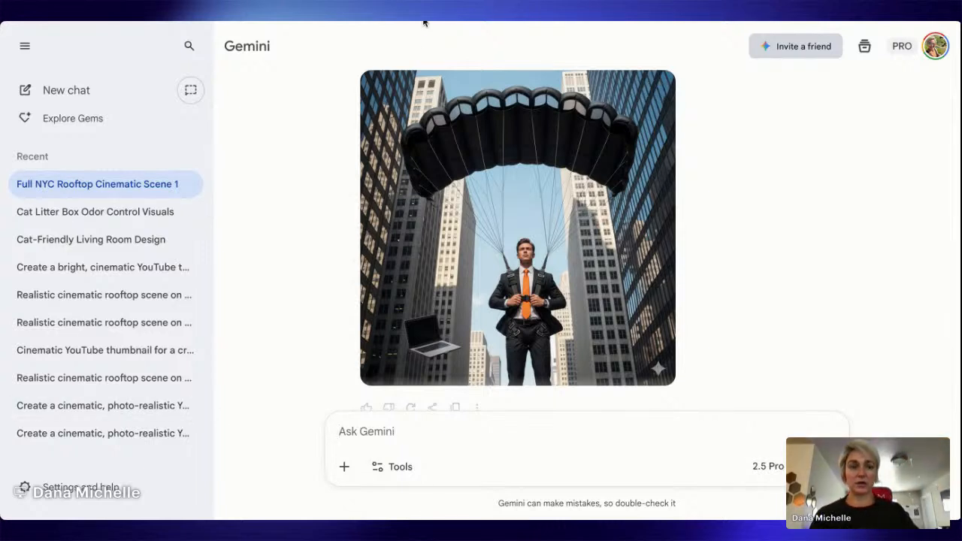
left_click(656, 90)
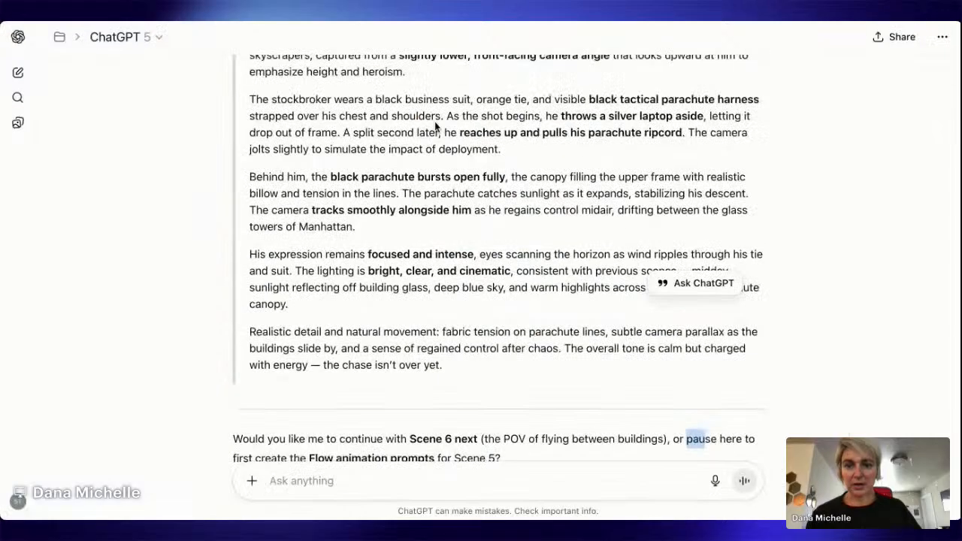
In ChatGPT, copy "pause here to first create the Flow animation prompts for Scene 5" from its closing question and send it as the reply
scroll(666, 391, "down", 2)
left_click(710, 337)
left_click_drag(687, 312, 496, 332)
key("super+c")
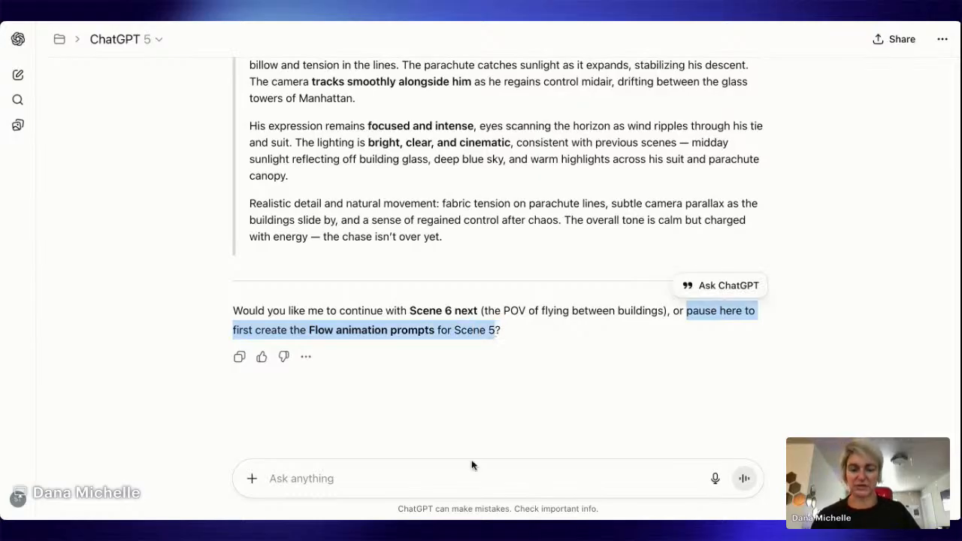
left_click(417, 474)
key("super+v")
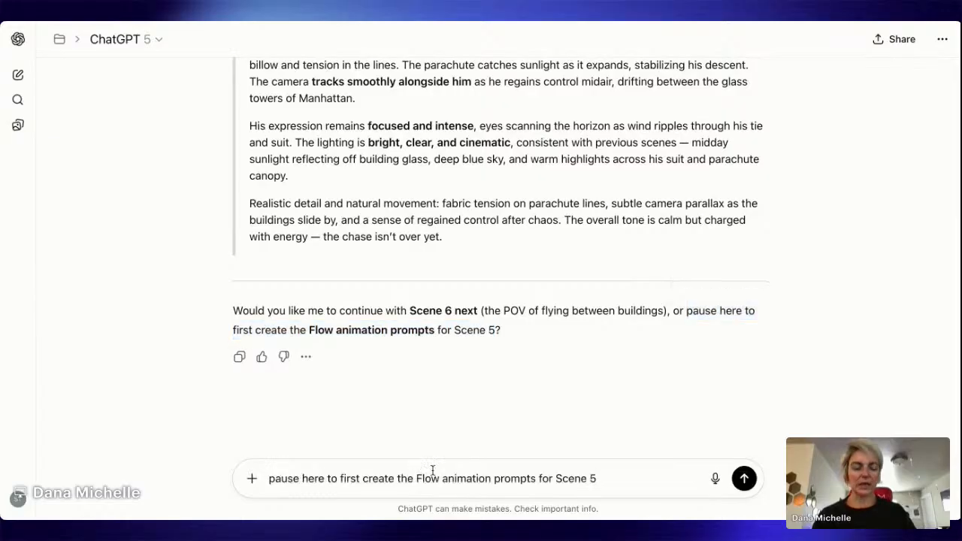
key("shift+Return")
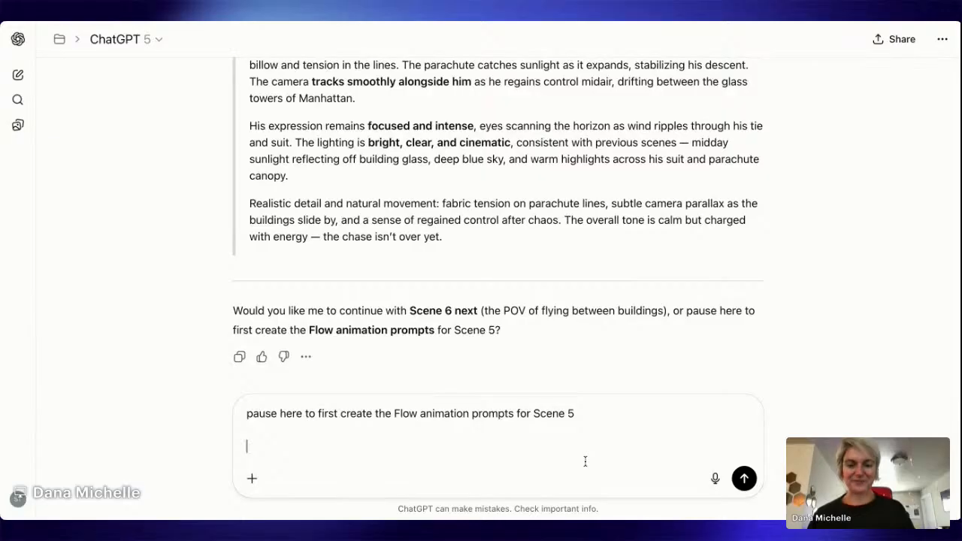
key("Return")
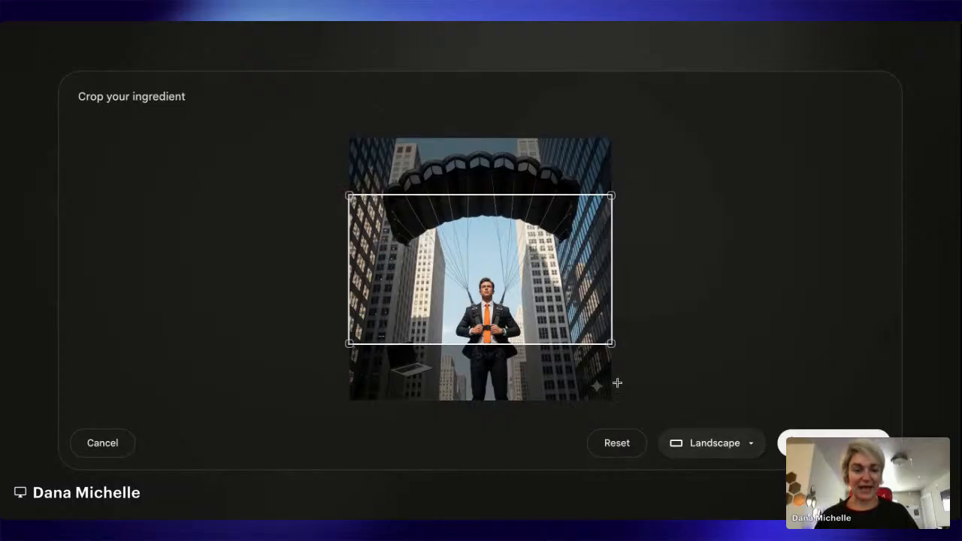
In Flow, compare the portrait and landscape crops of the parachute image, choose Portrait and save the cropped ingredient
left_click(699, 442)
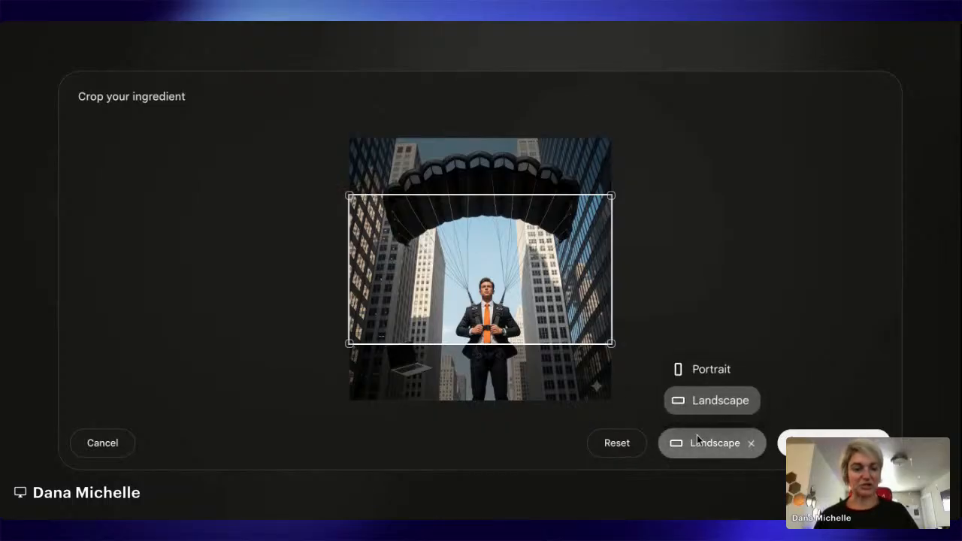
left_click(734, 367)
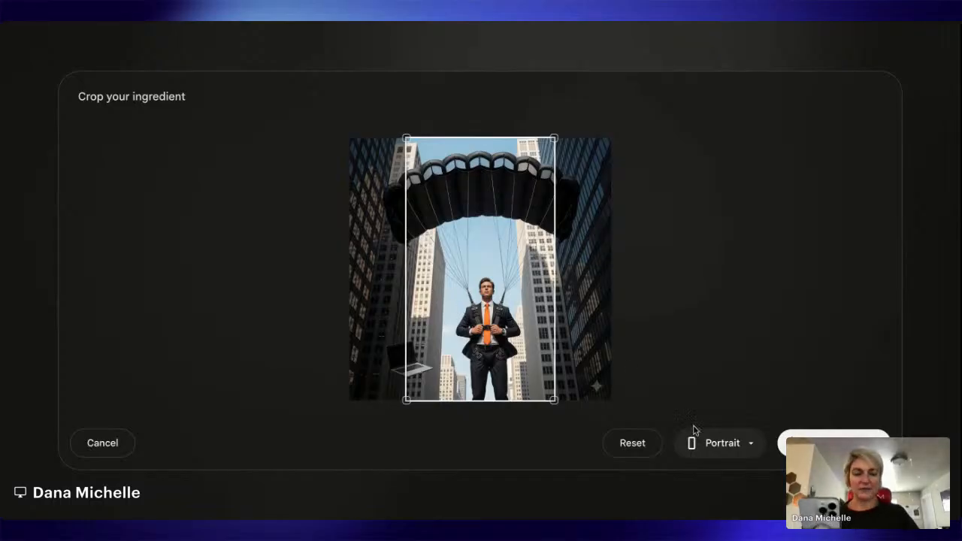
left_click(717, 444)
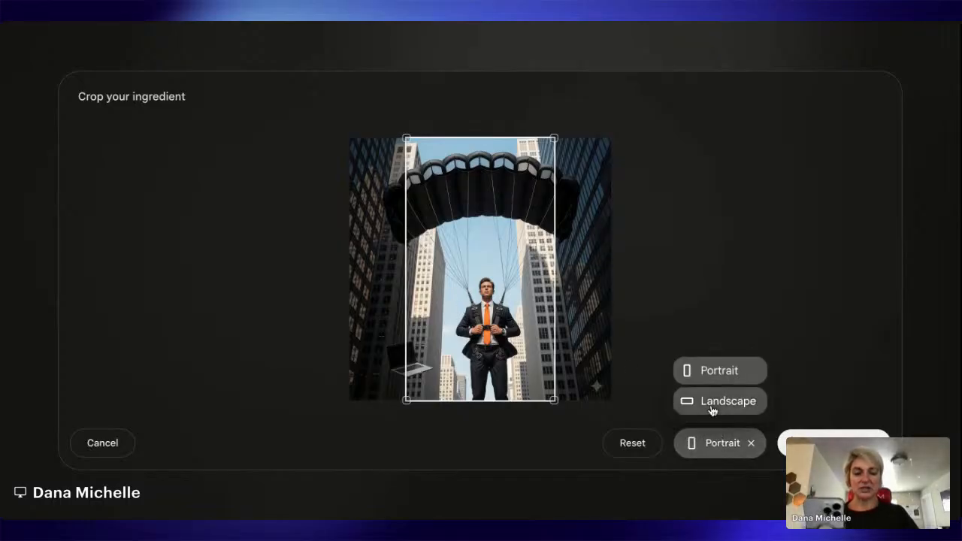
left_click(718, 400)
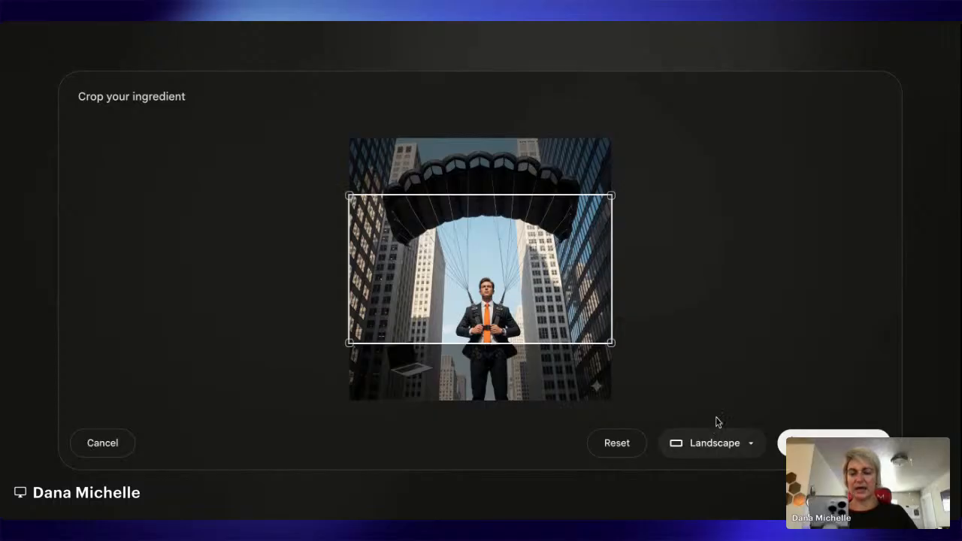
left_click(709, 448)
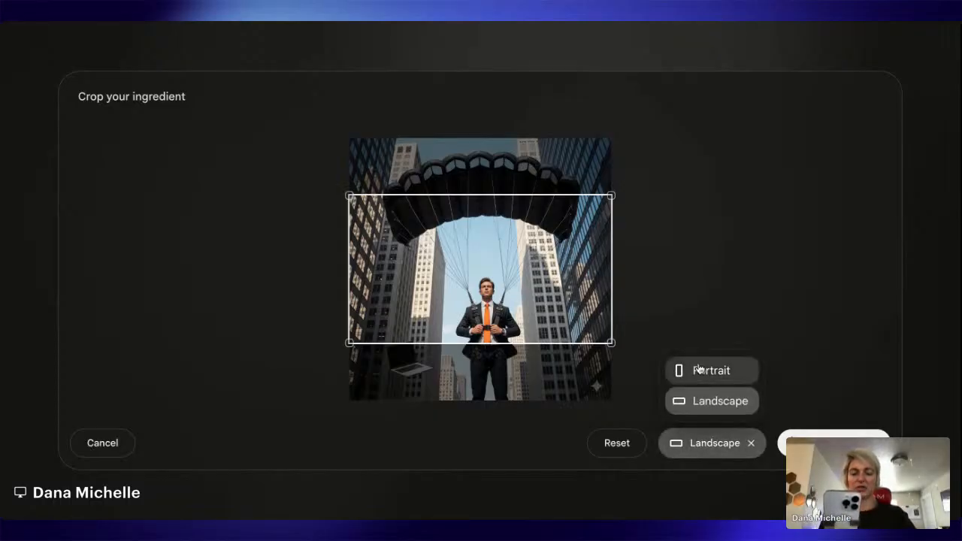
left_click(699, 369)
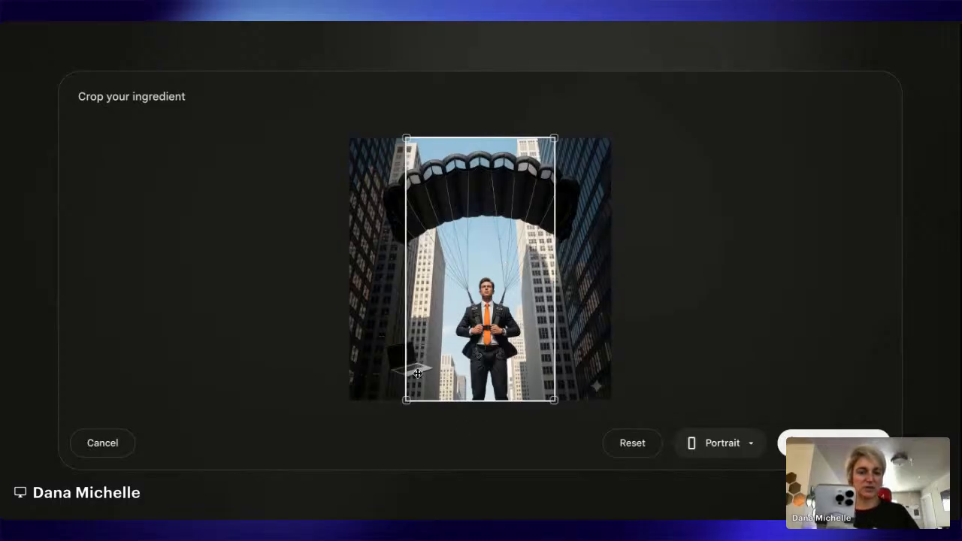
left_click(833, 444)
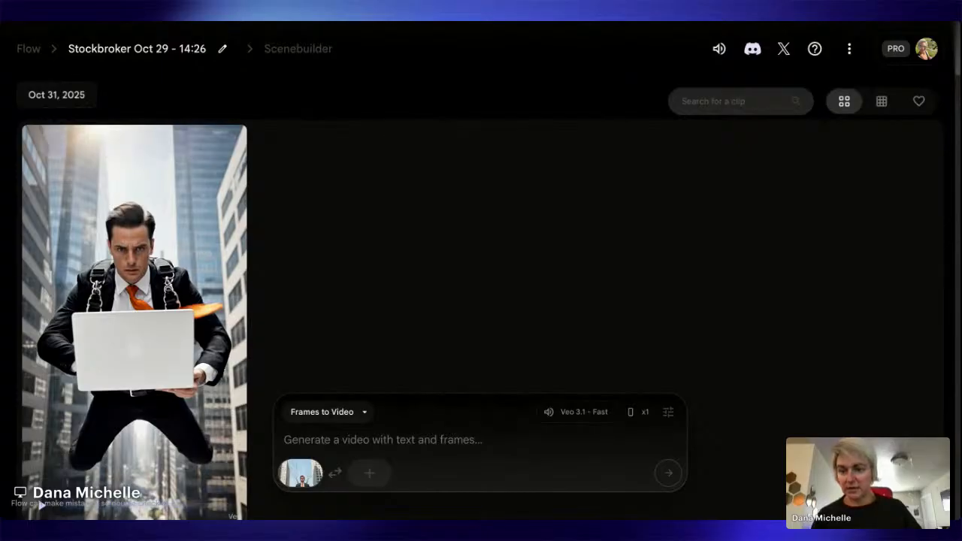
Copy the Scene 5 Parachute Deployment & Glide Between Skyscrapers prompt from ChatGPT into the Frames to Video prompt in Flow
scroll(197, 270, "down", 1)
scroll(197, 271, "down", 3)
scroll(197, 271, "up", 4)
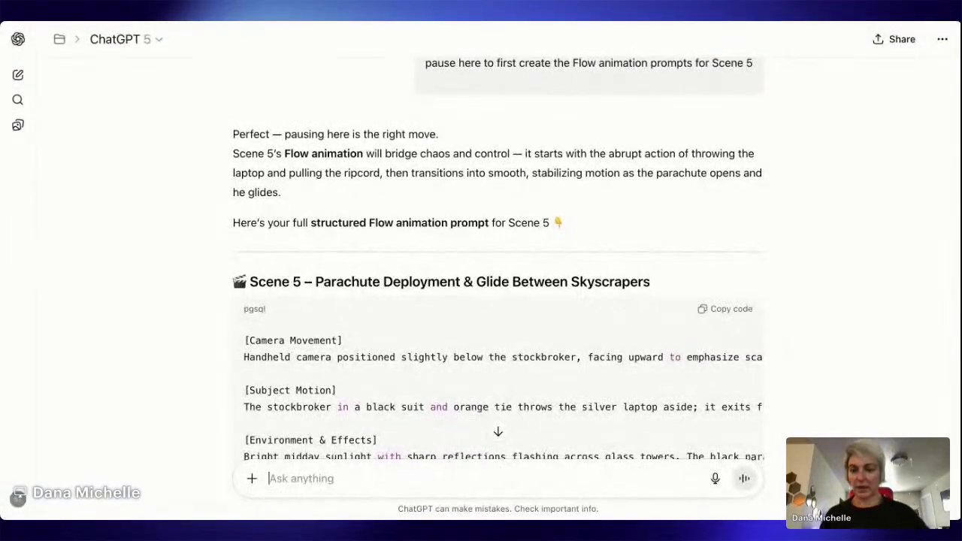
scroll(608, 169, "down", 3)
left_click(725, 176)
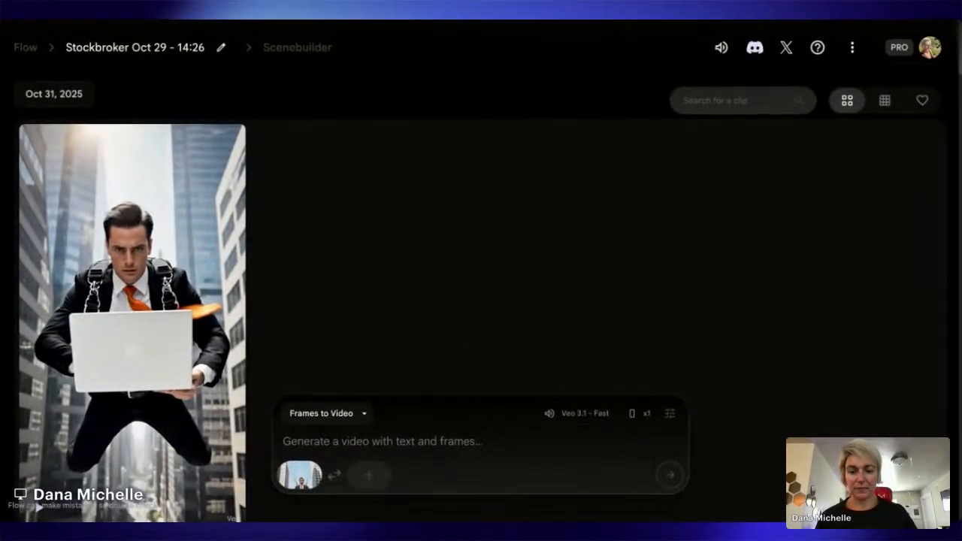
left_click(336, 439)
key("ctrl+v")
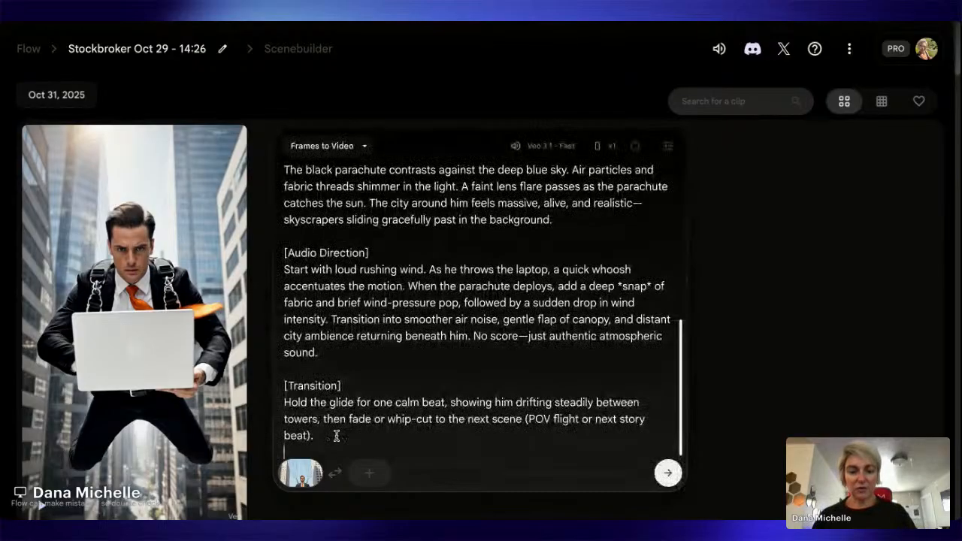
Review the pasted prompt from Camera Movement through Transition and start generating the Scene 5 video
scroll(579, 297, "up", 10)
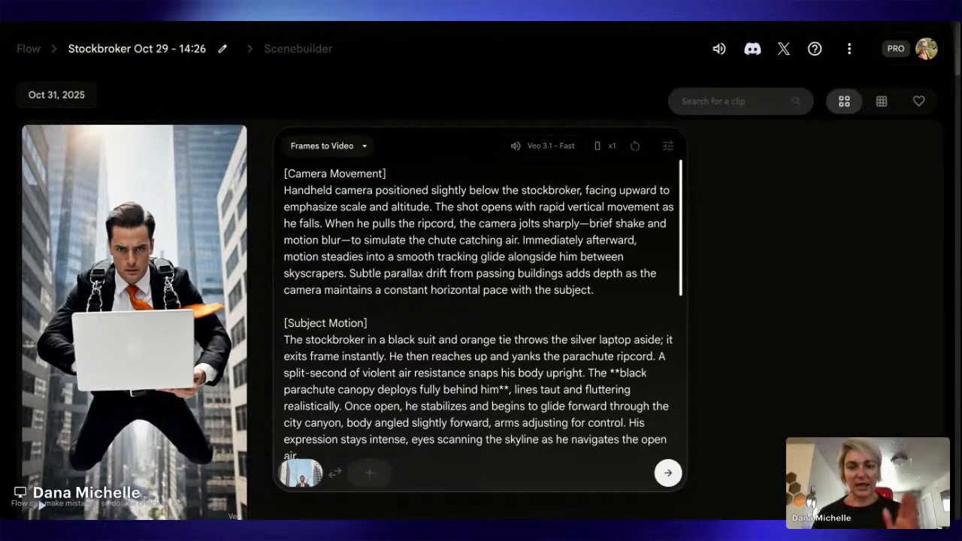
scroll(481, 311, "down", 2)
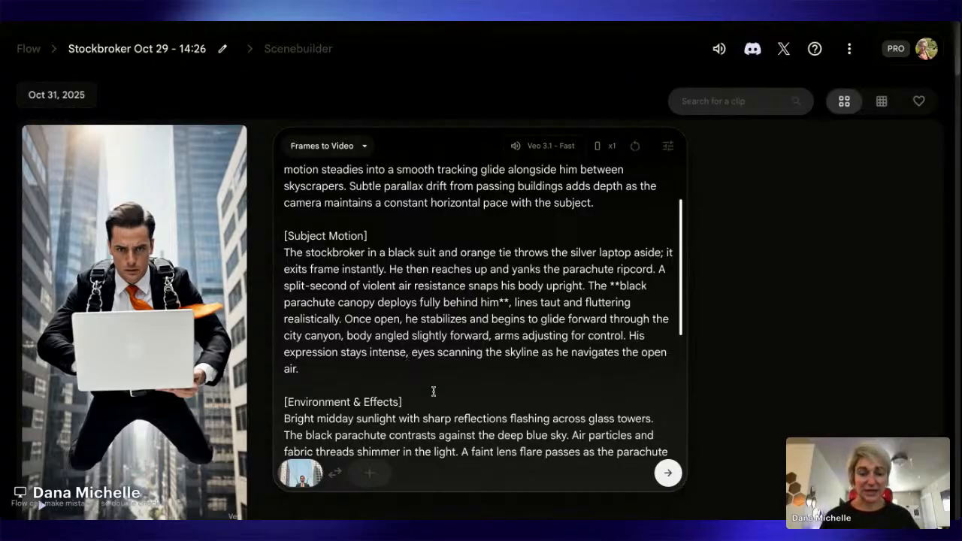
scroll(434, 391, "down", 5)
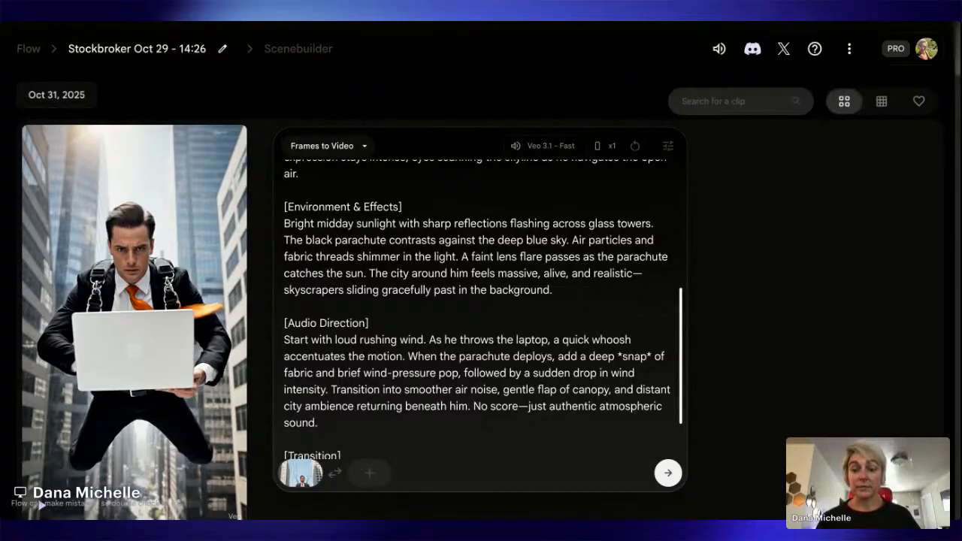
scroll(482, 308, "down", 3)
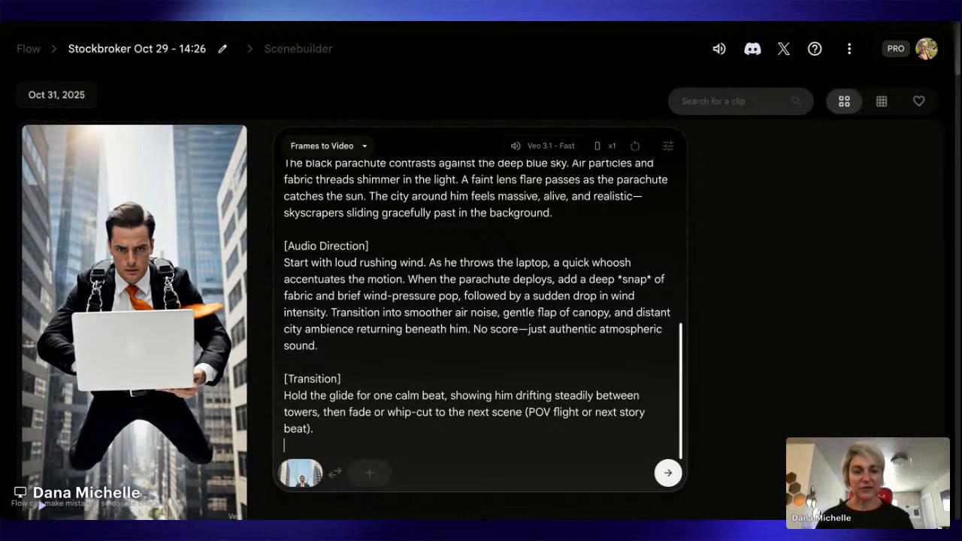
scroll(481, 308, "down", 1)
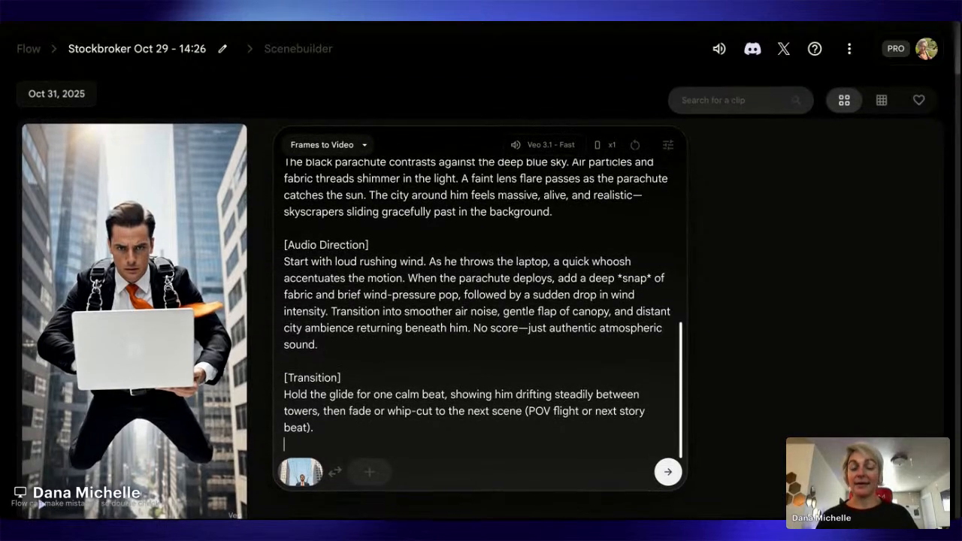
left_click(669, 475)
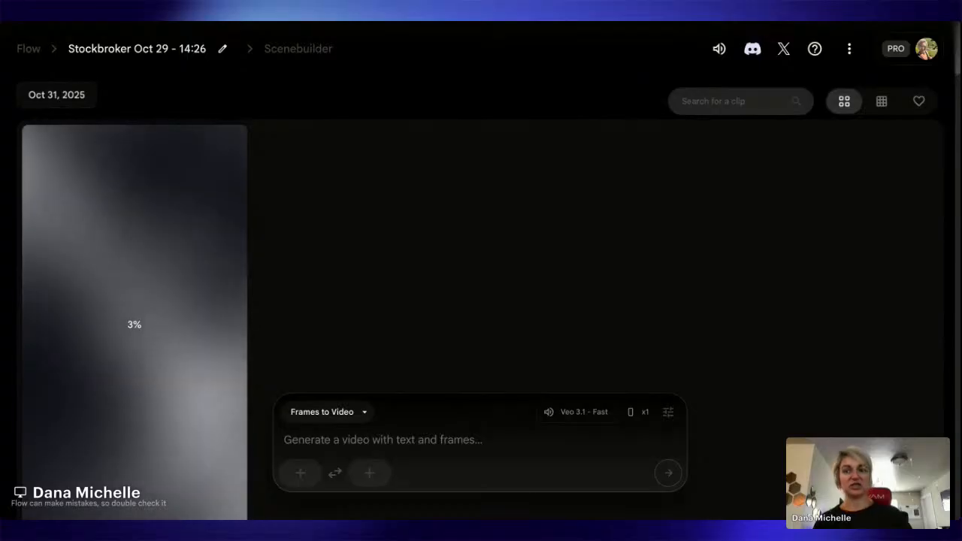
Switch to the Bear Bull Market Skydive_10.23.25 document in Google Docs and copy the complete Scene 6 description
left_click(613, 22)
scroll(502, 175, "down", 3)
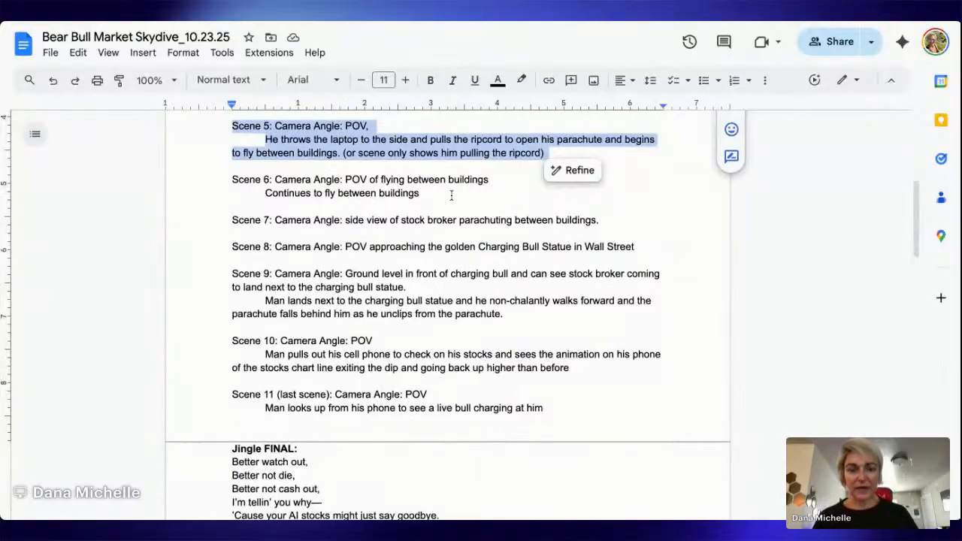
left_click_drag(437, 198, 210, 175)
key("ctrl+c")
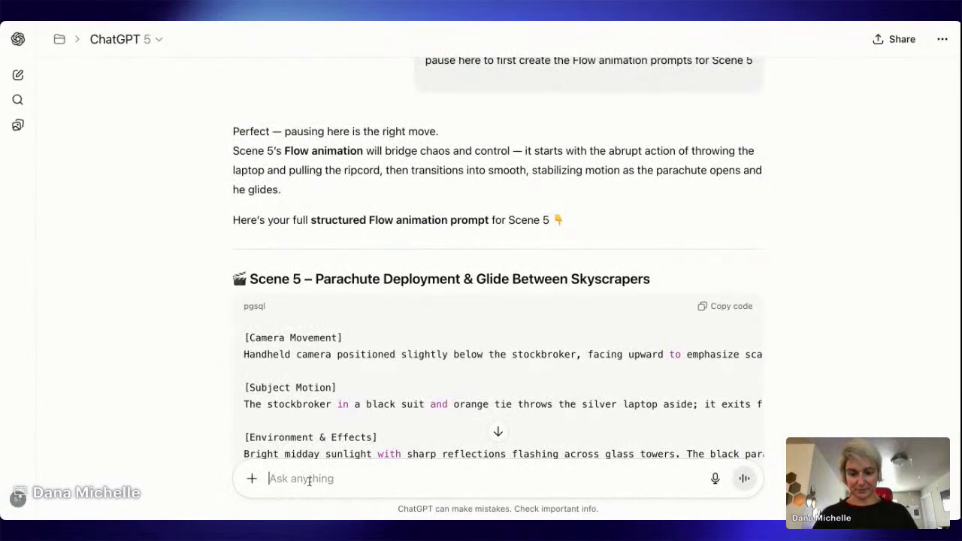
In ChatGPT, write "Let's move on to Scene 6:" followed by the copied Scene 6 description in quotation marks, without sending it
type("Let's move t")
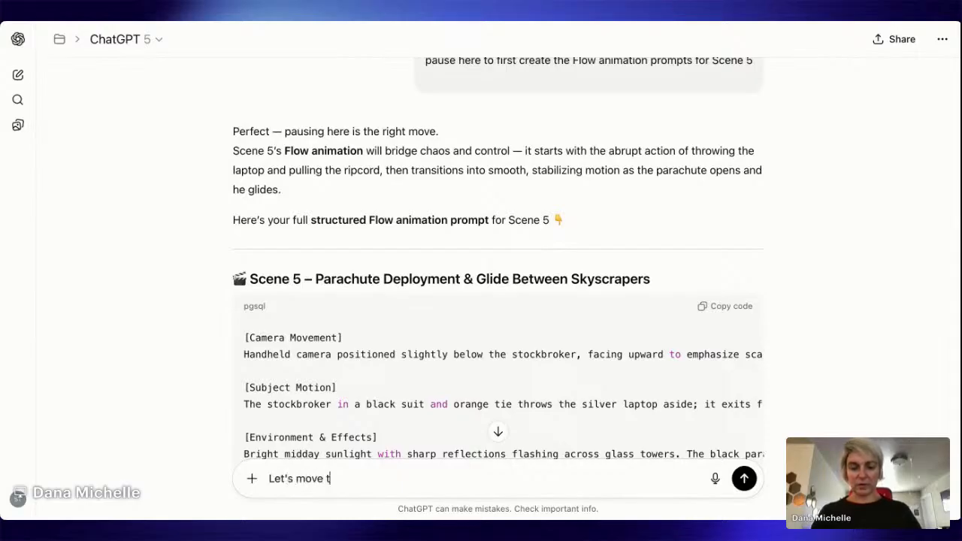
key("BackSpace")
type("on t")
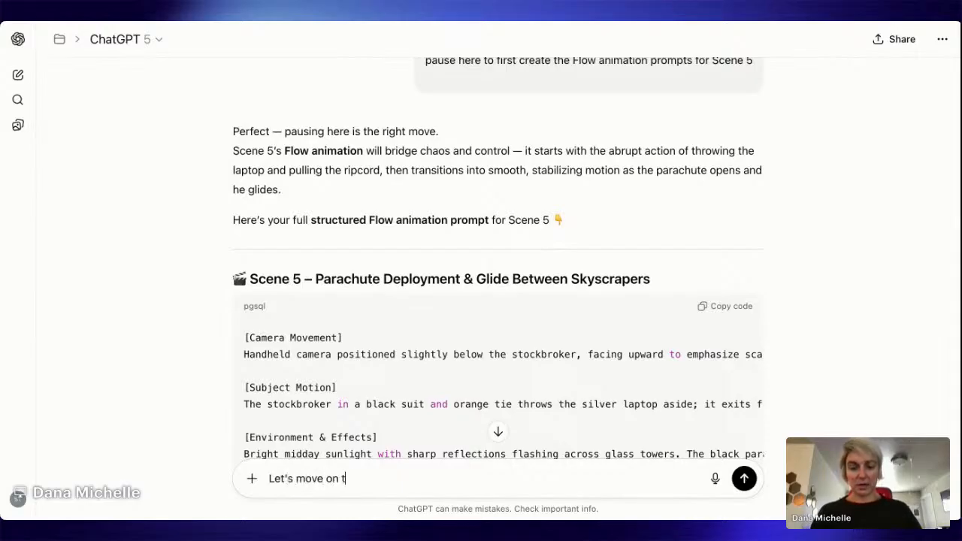
type("o Scene 6")
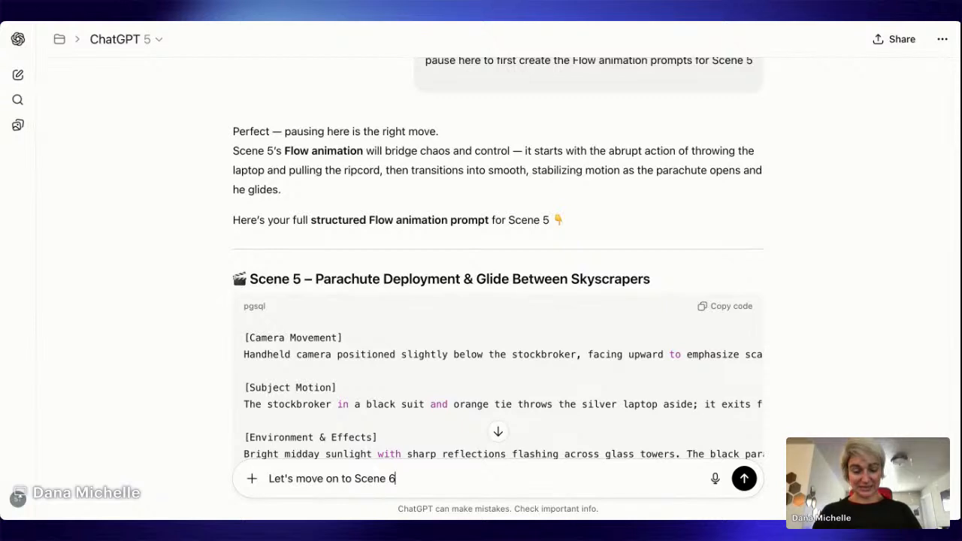
type(": \"")
key("ctrl+v")
type("\"")
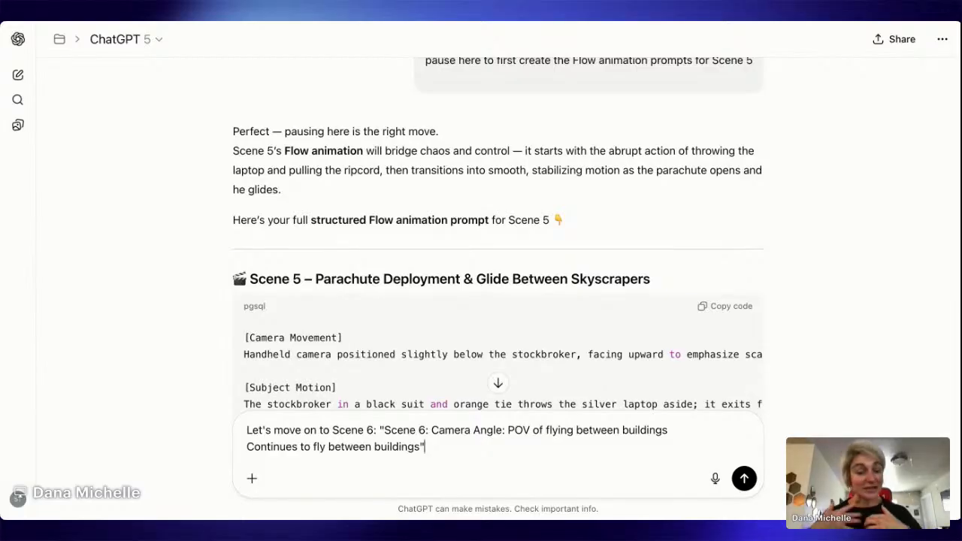
Add the request "Please draft the Gemini Prompt for this image." below the quoted Scene 6 description in the unsent message
scroll(670, 290, "down", 3)
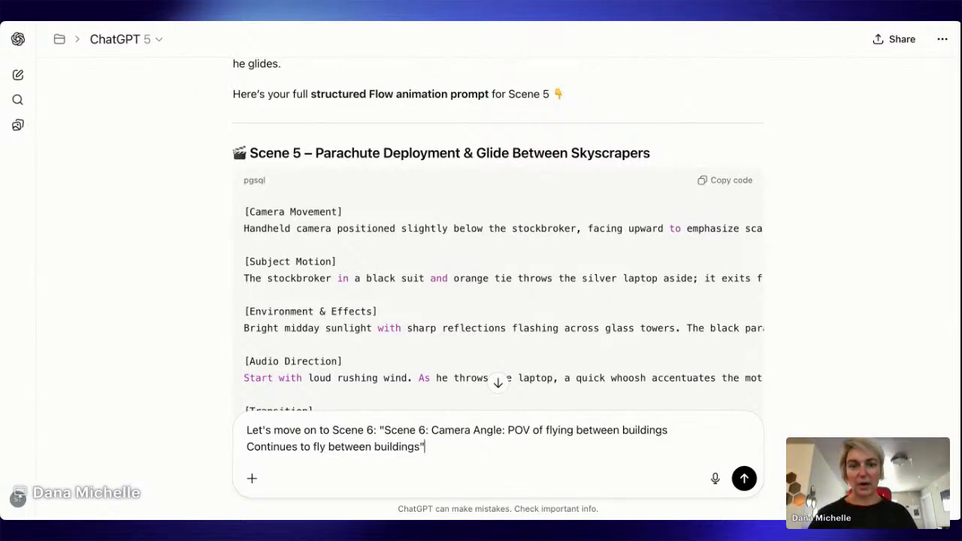
scroll(673, 261, "down", 1)
scroll(675, 260, "down", 5)
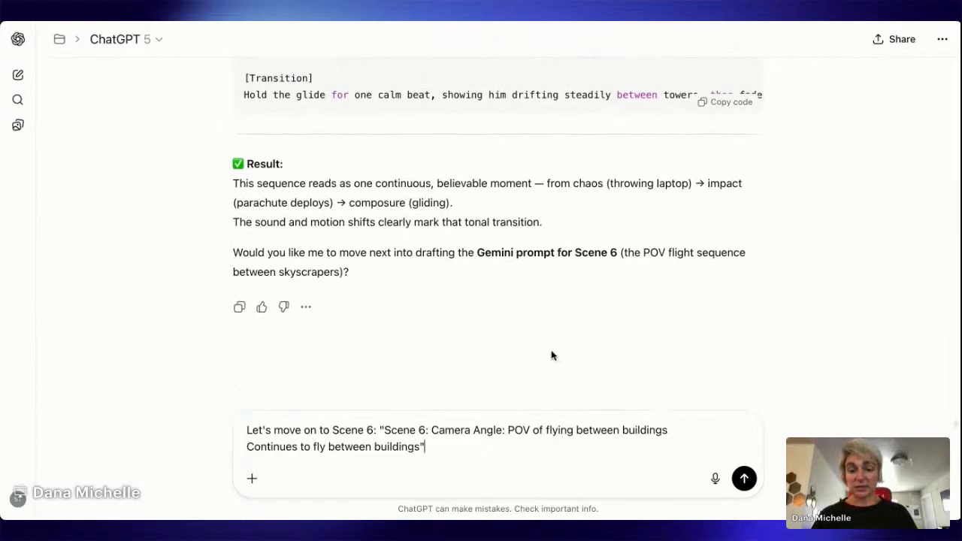
key("shift+Return")
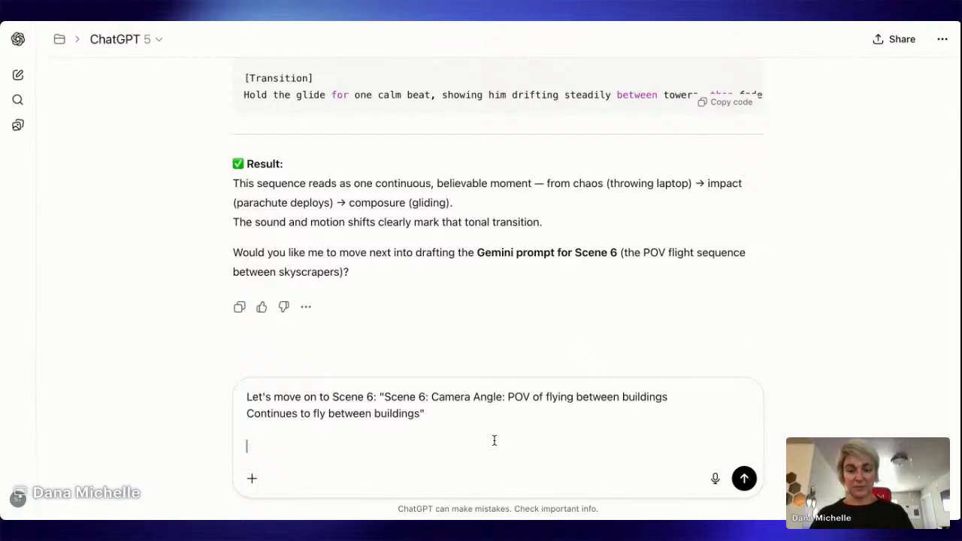
type("Please dra")
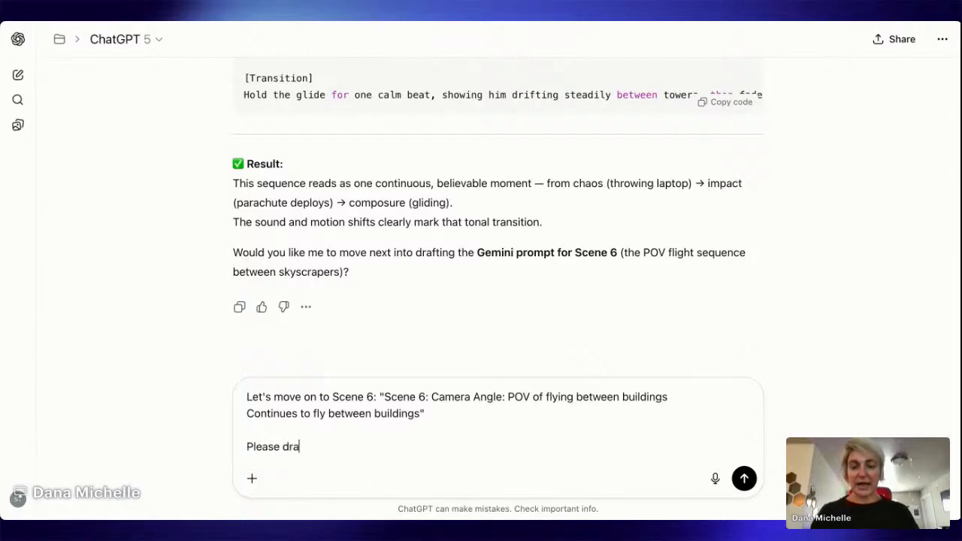
type("ft the Gemin")
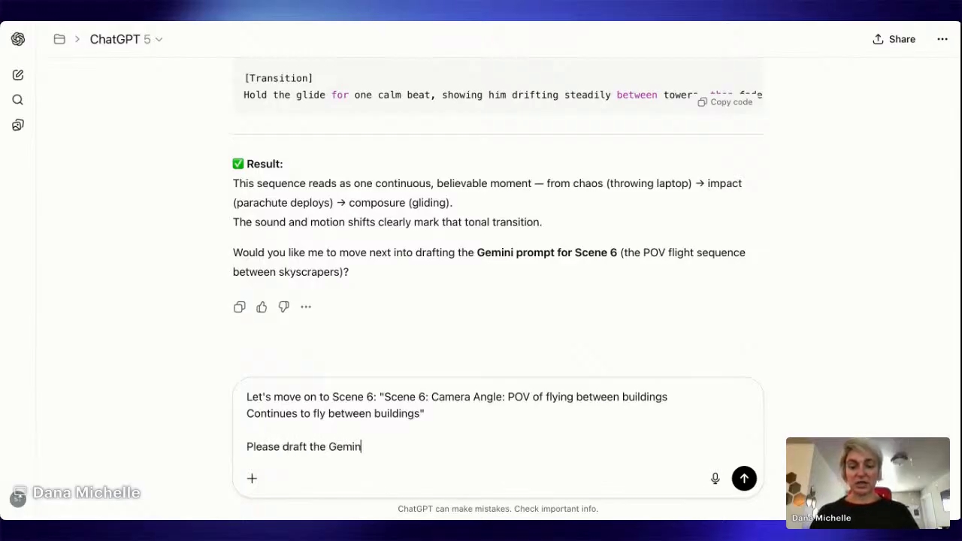
type("i Prompt for th")
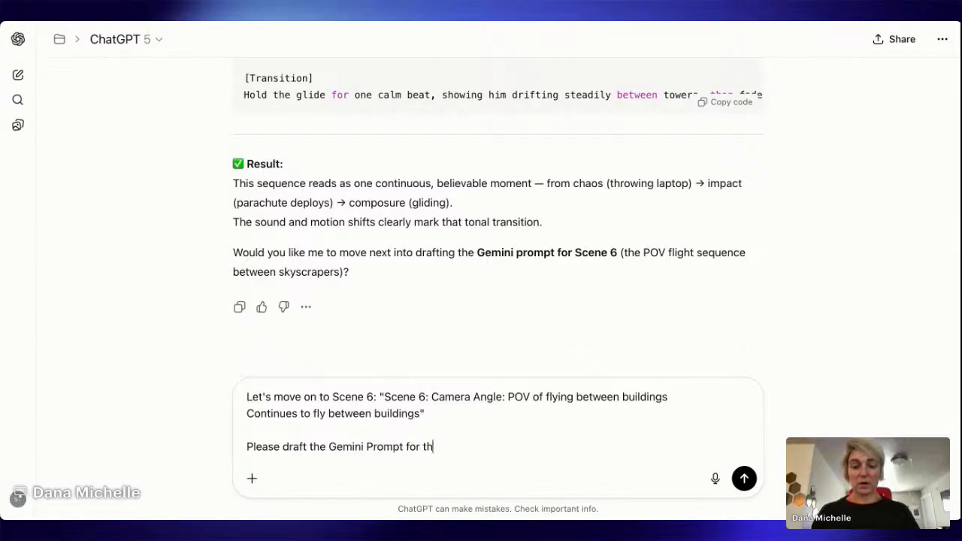
type("is image.")
Add "Ask me any, and all clarification questions that you have before drafting this prompt." as a new paragraph and send the message
key("shift+Return")
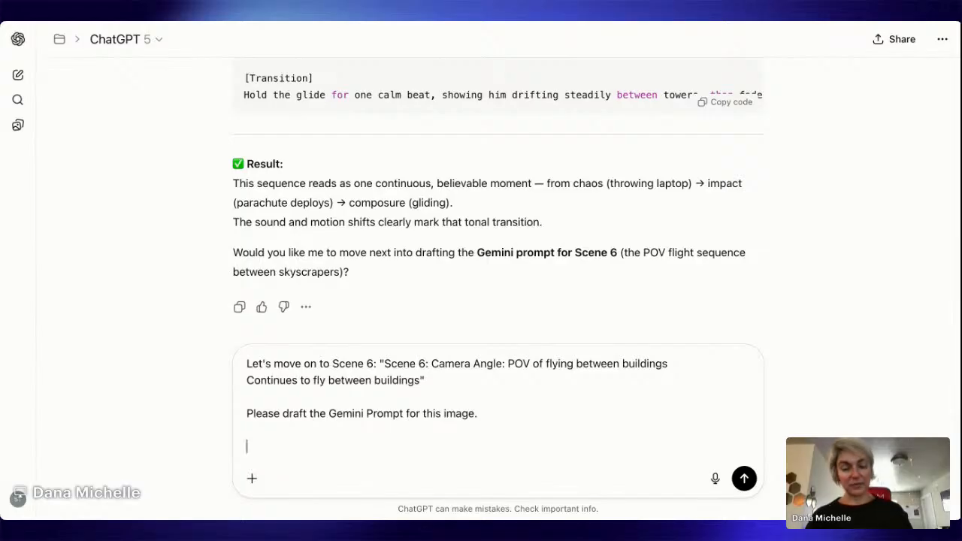
type("As")
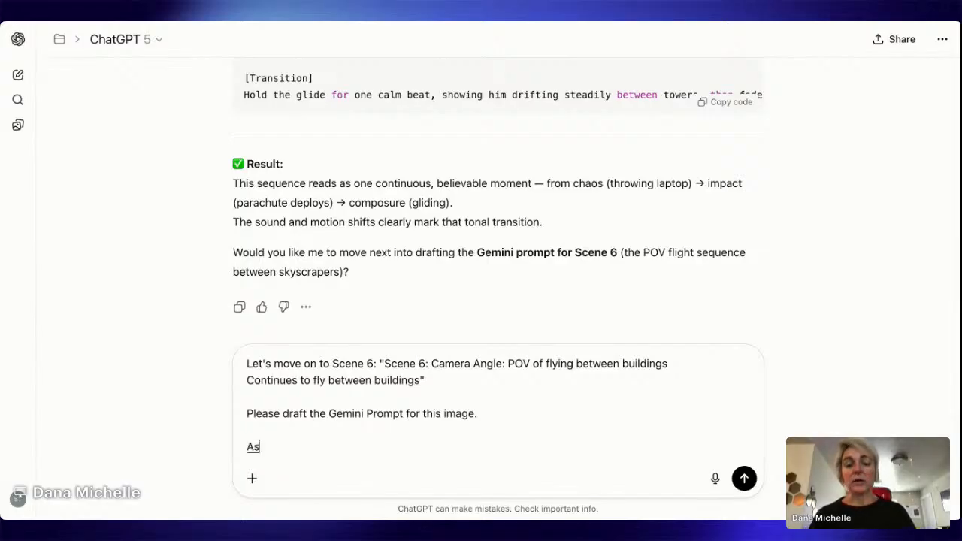
type("k me any, and all clarification questions that you")
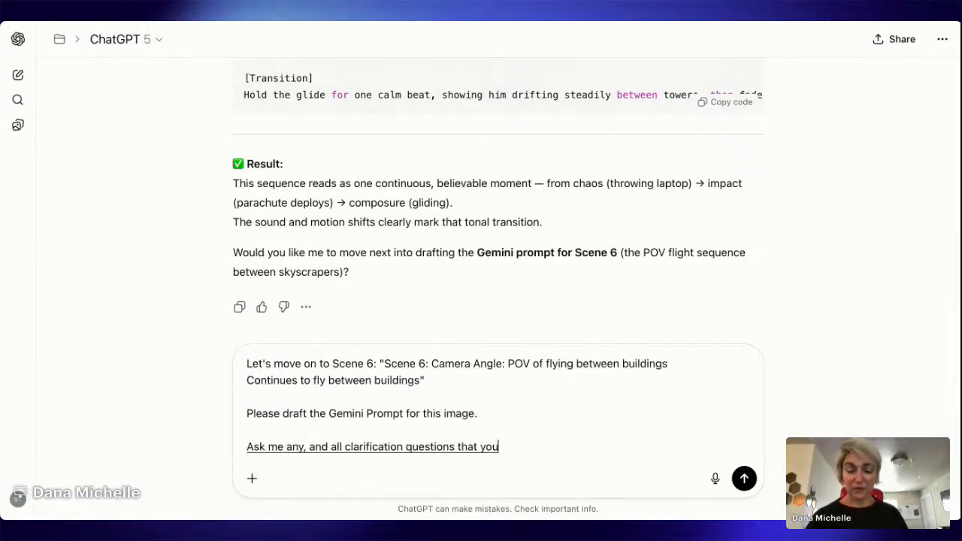
type(" have before drafting this prompt.")
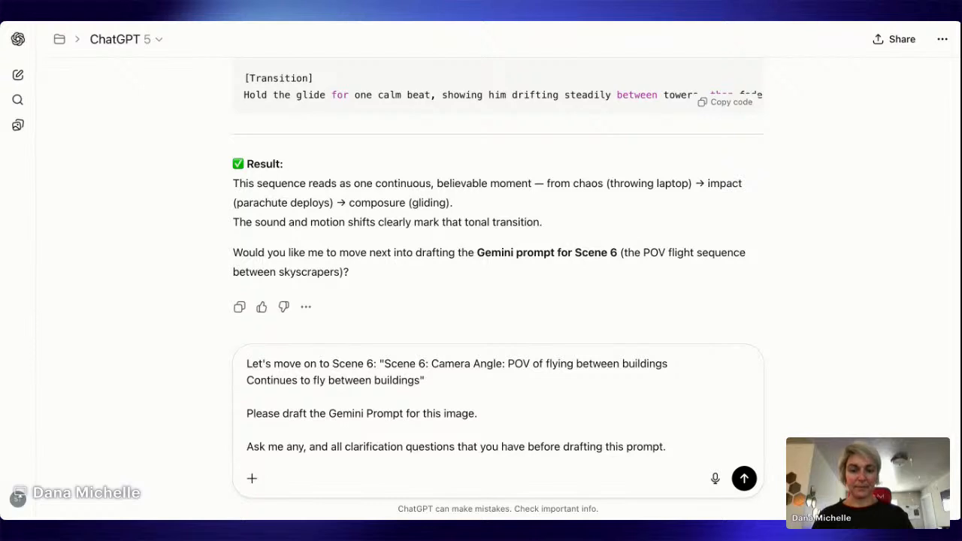
key("Return")
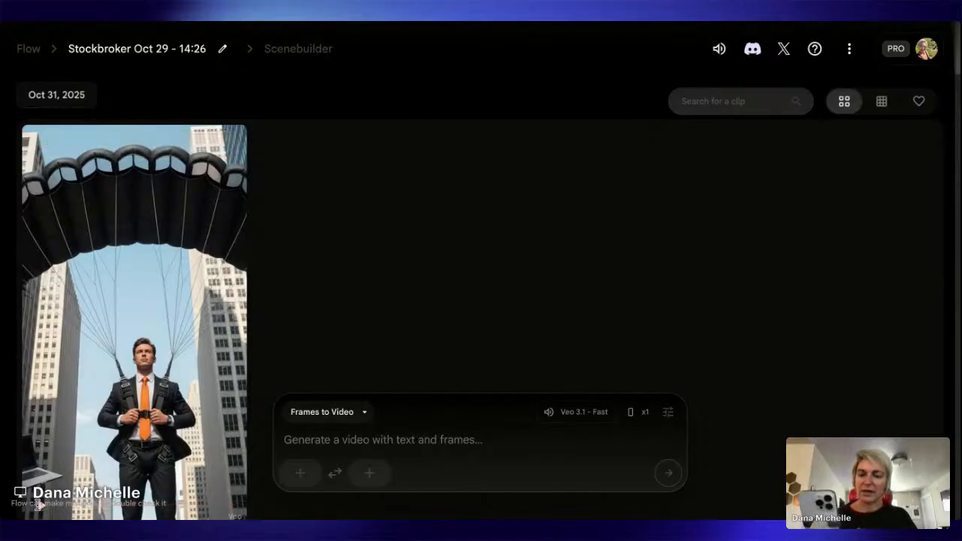
Switch to the Stockbroker project in Flow and play the newly generated Scene 5 parachute clip
scroll(103, 419, "down", 2)
scroll(103, 419, "up", 1)
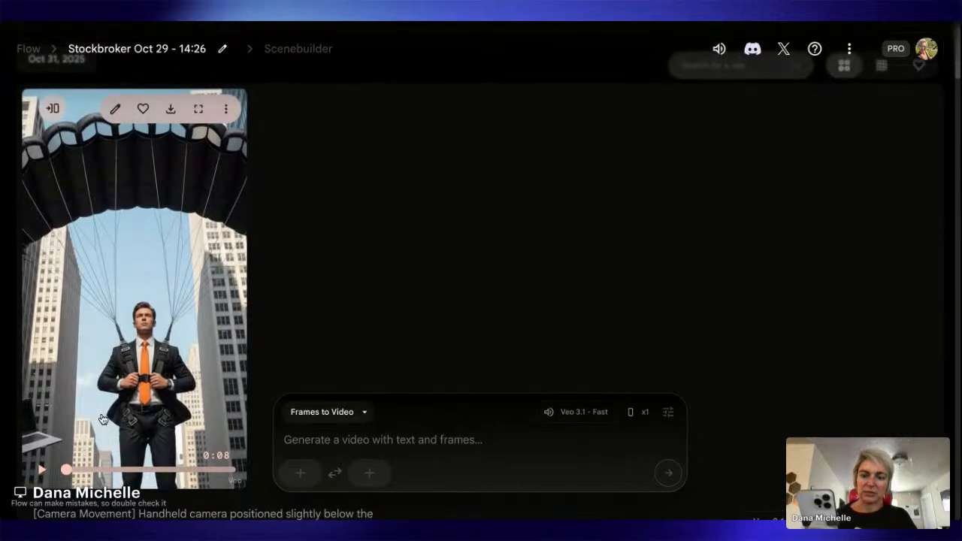
left_click(41, 472)
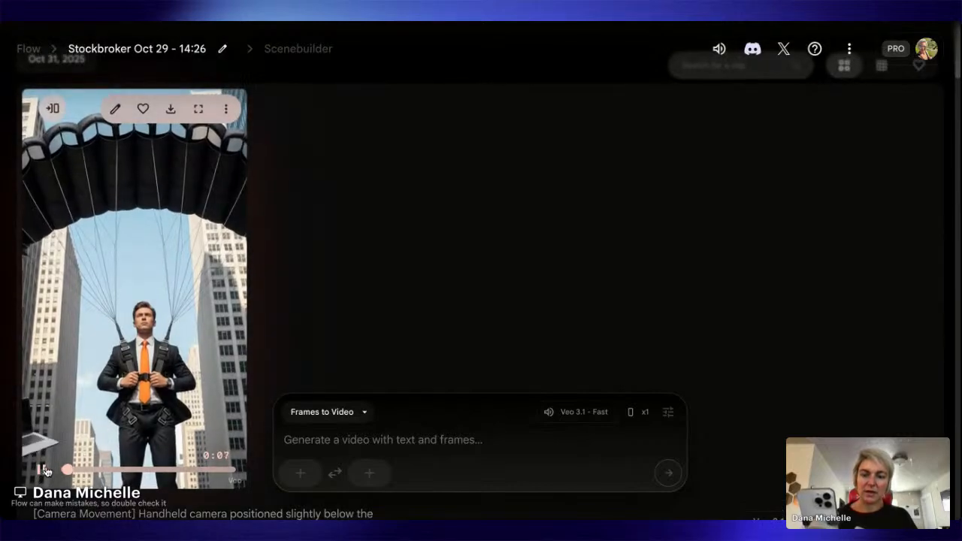
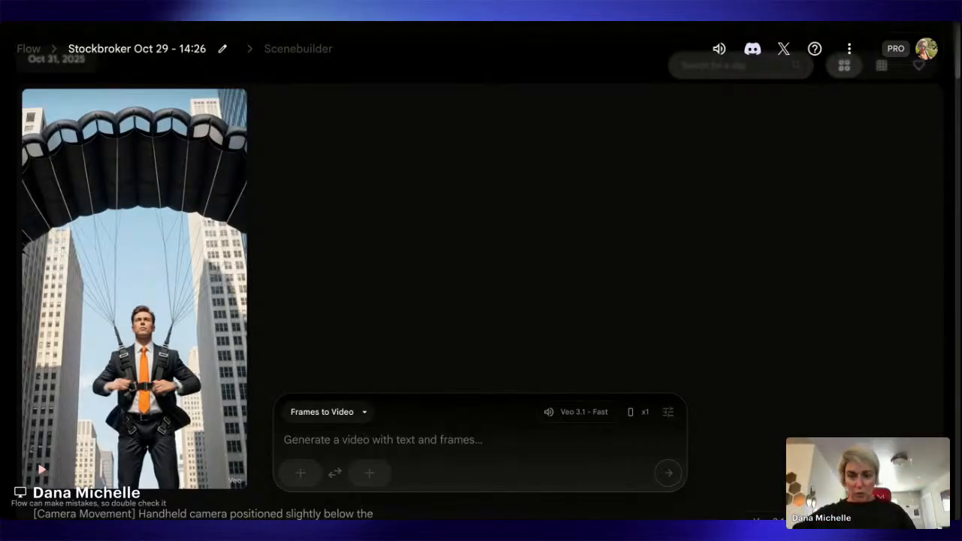
Reuse the parachute clip's prompt and replace its first frame with the existing image of the stockbroker falling without a parachute
scroll(393, 354, "down", 5)
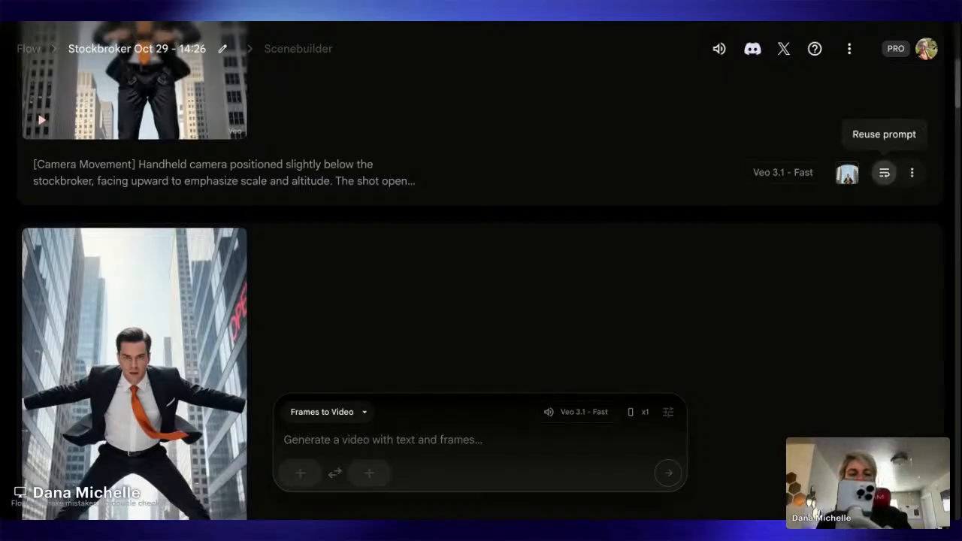
left_click(884, 172)
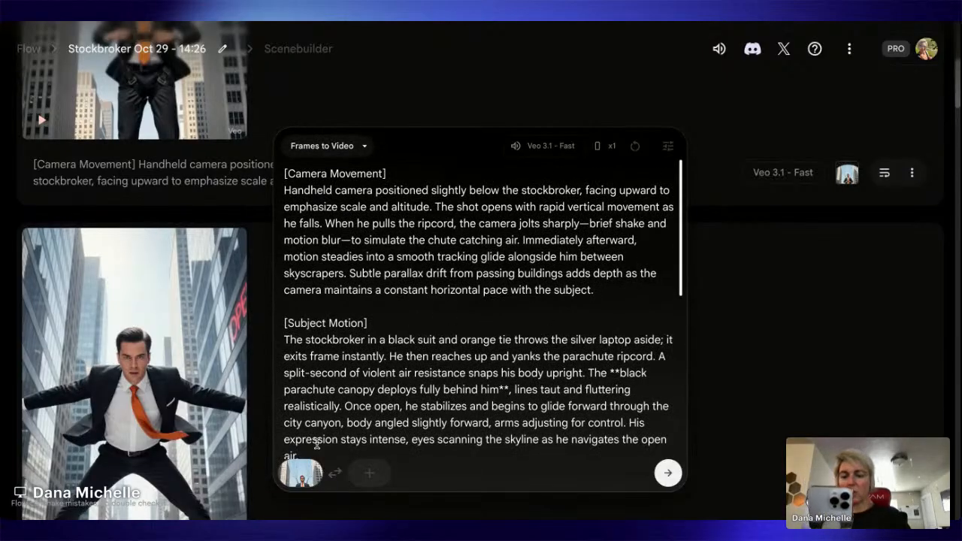
mouse_move(300, 474)
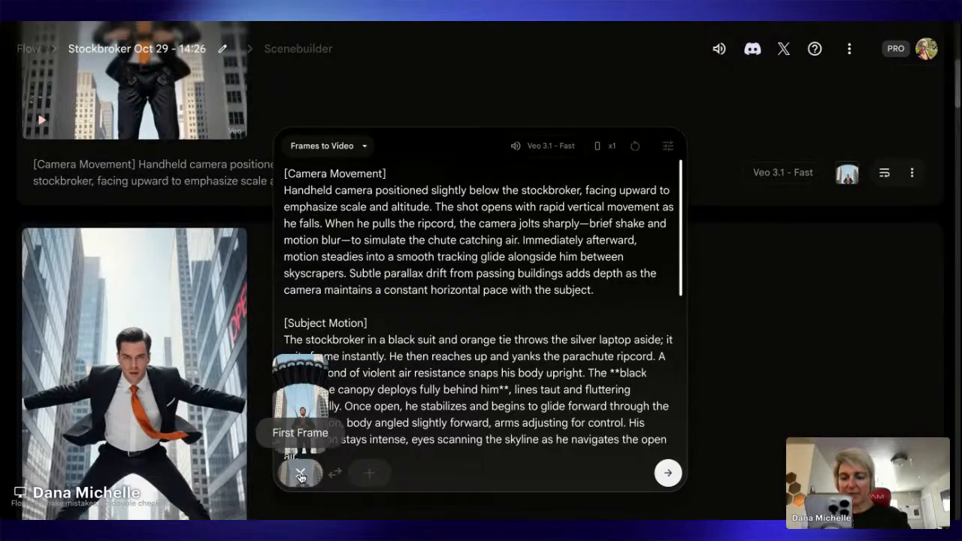
left_click(300, 476)
left_click(300, 476)
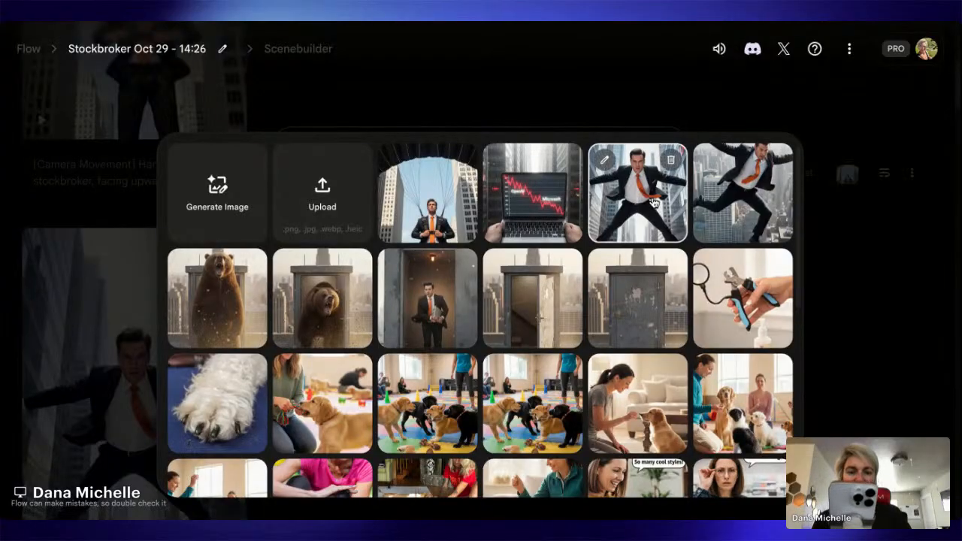
left_click(713, 217)
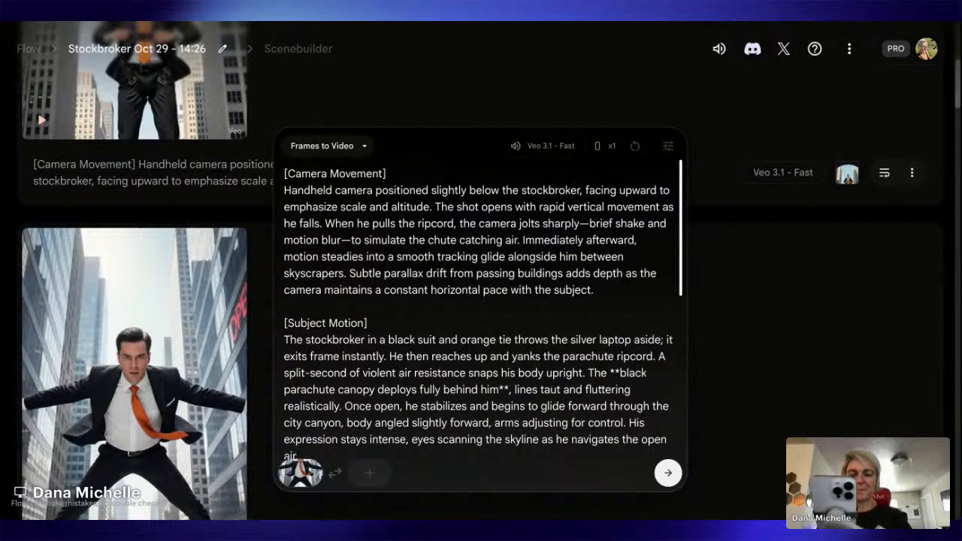
Play the earlier falling stockbroker clip for reference and start generating the Scene 5 video from the reused prompt and new first frame
mouse_move(299, 478)
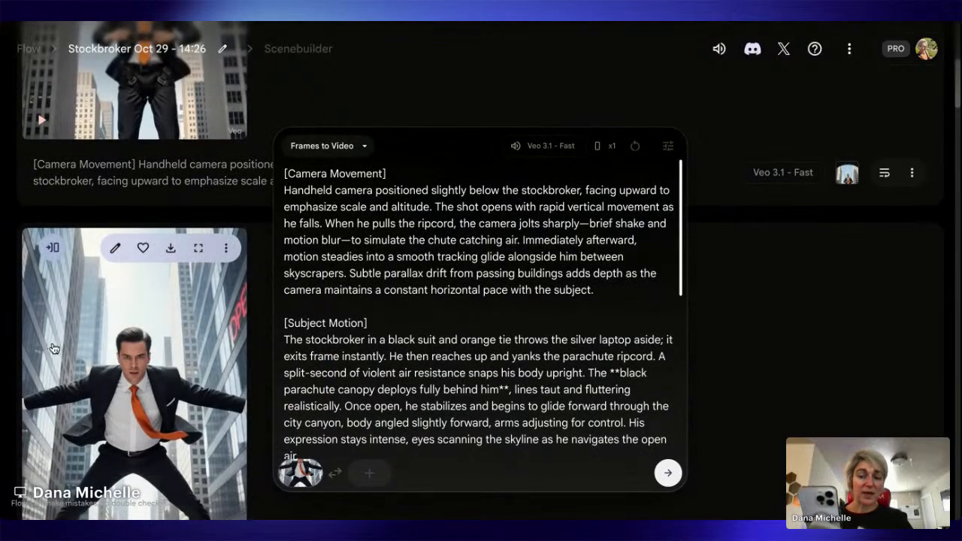
scroll(76, 338, "down", 3)
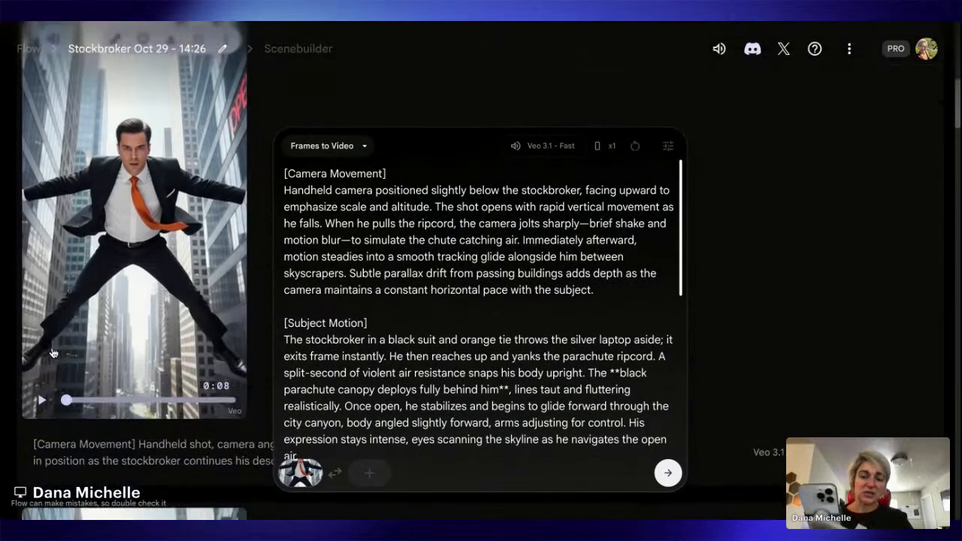
left_click(42, 400)
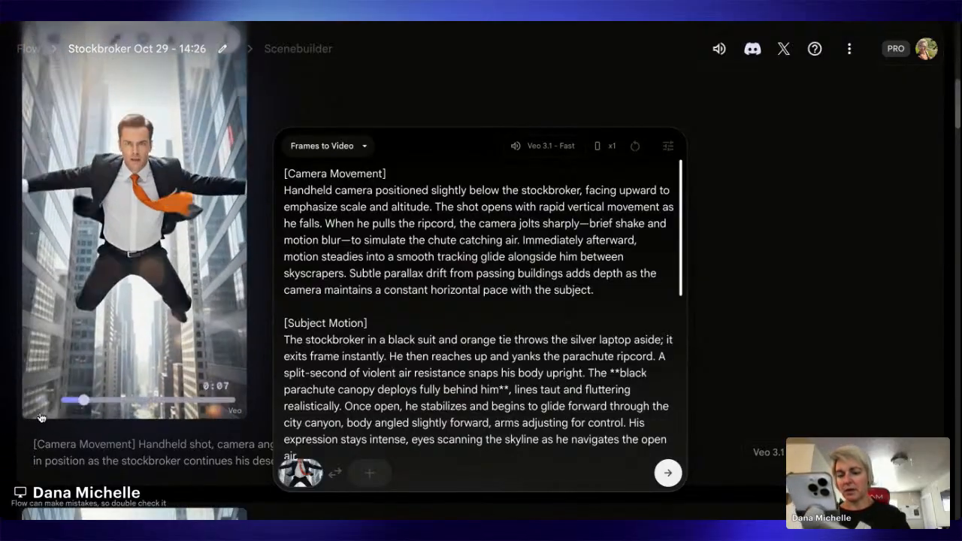
left_click(667, 476)
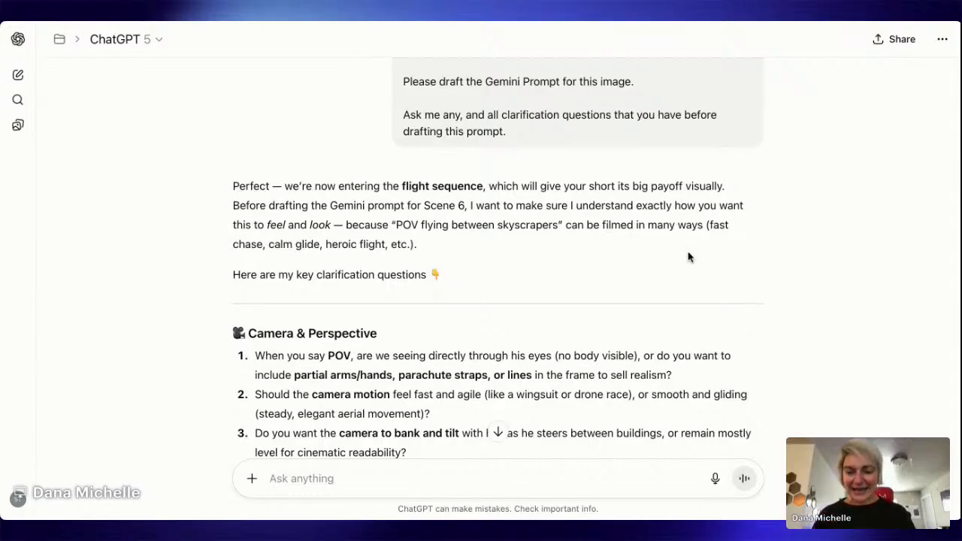
In ChatGPT, answer question 1: not POV; the camera is still in front of him and we see him gliding through the city skyline
scroll(688, 257, "down", 4)
scroll(688, 258, "down", 1)
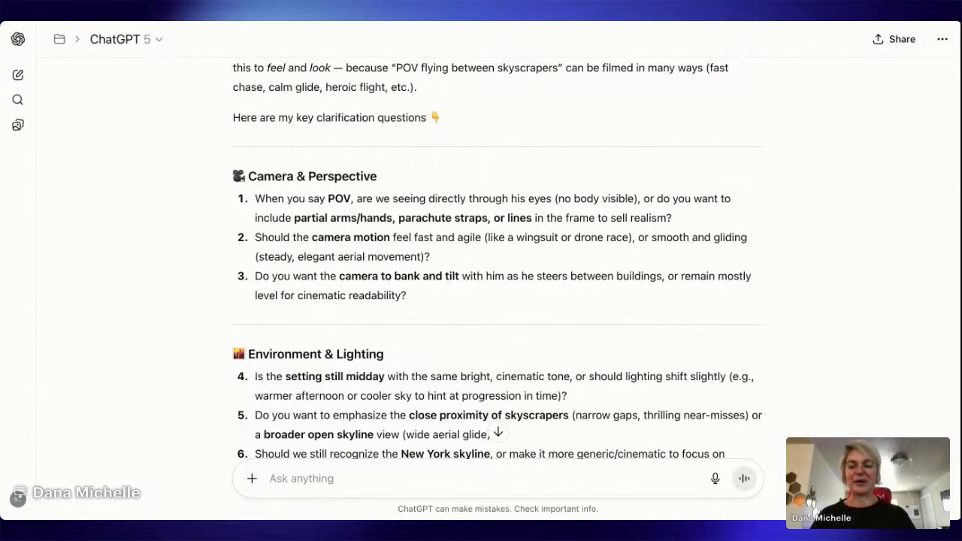
type("1.")
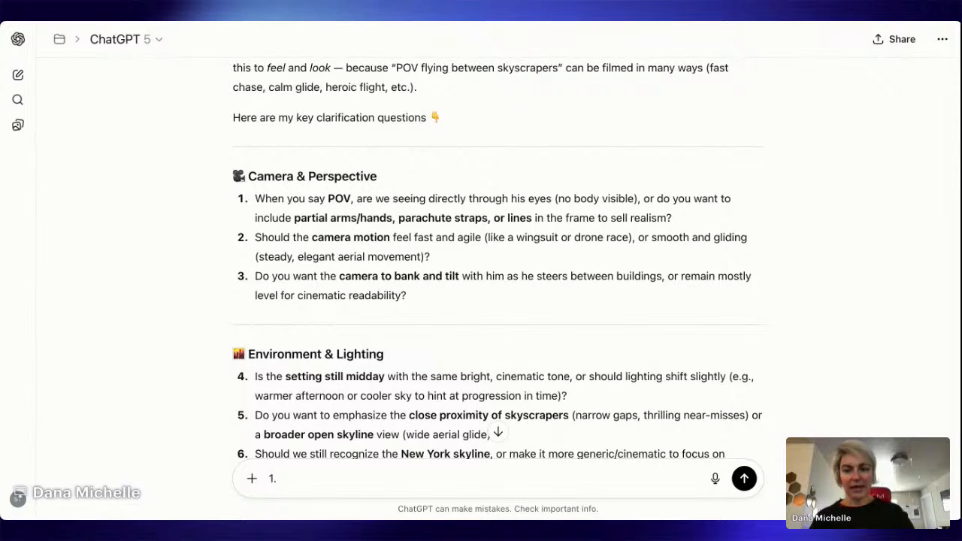
scroll(395, 211, "down", 3)
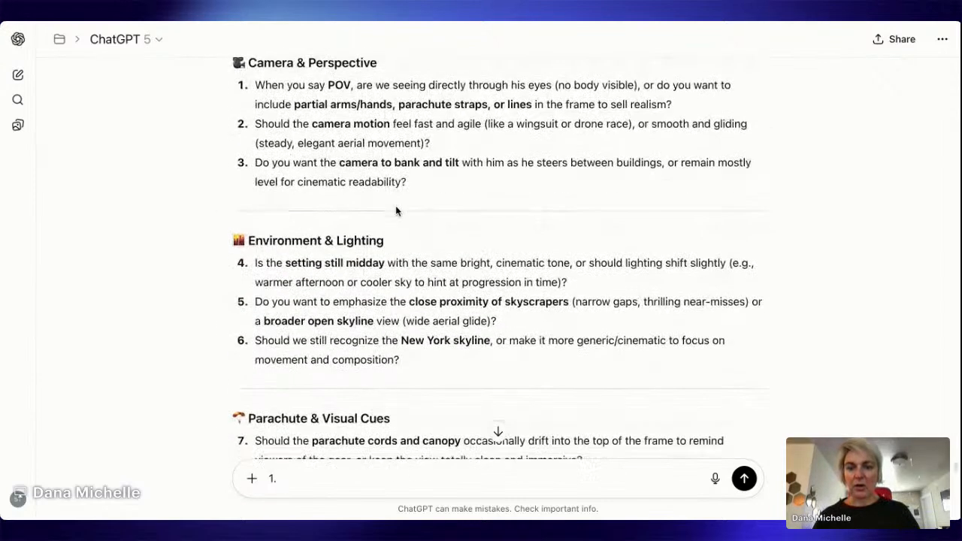
scroll(426, 198, "up", 1)
scroll(425, 197, "up", 1)
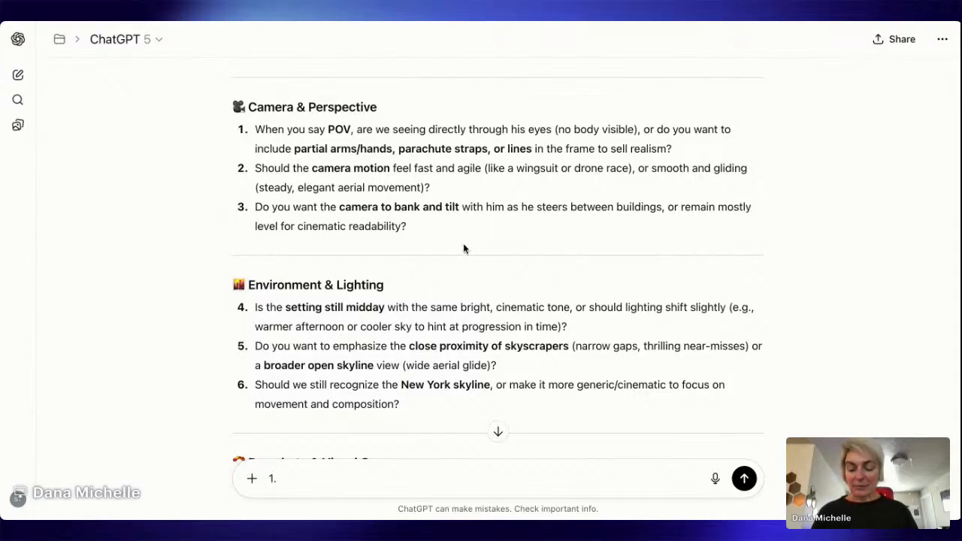
type("It's not actually POV what we")
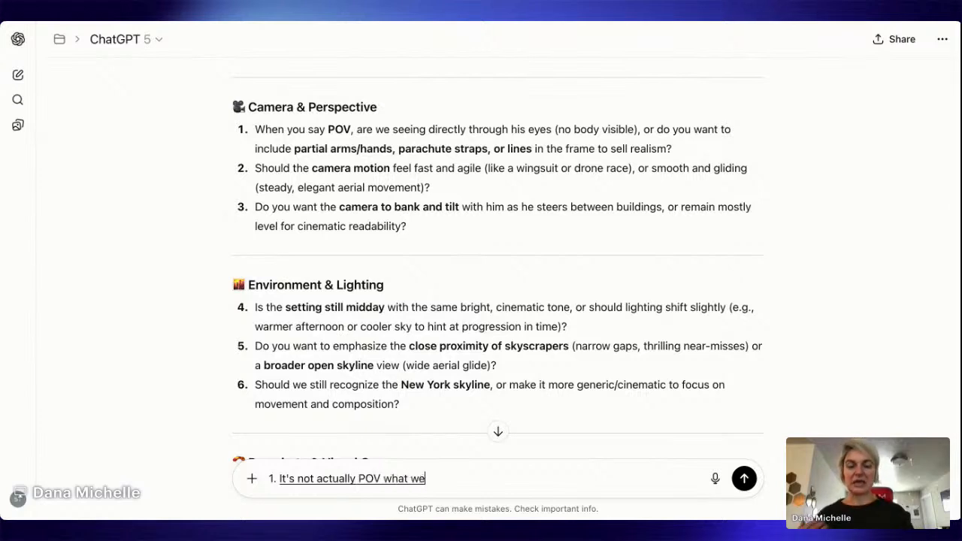
type(" should see is the camera is still in front of him and we see him gliding through")
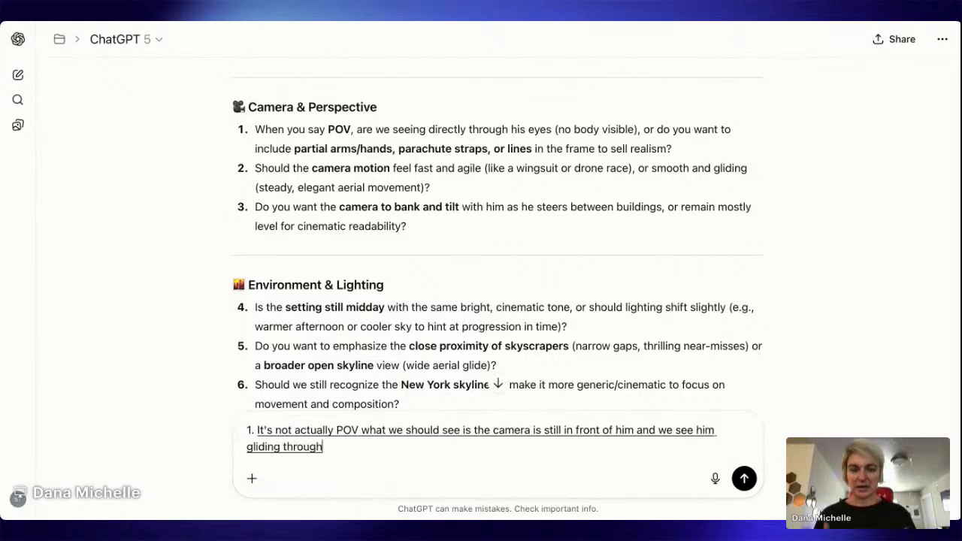
type(" the city skyline")
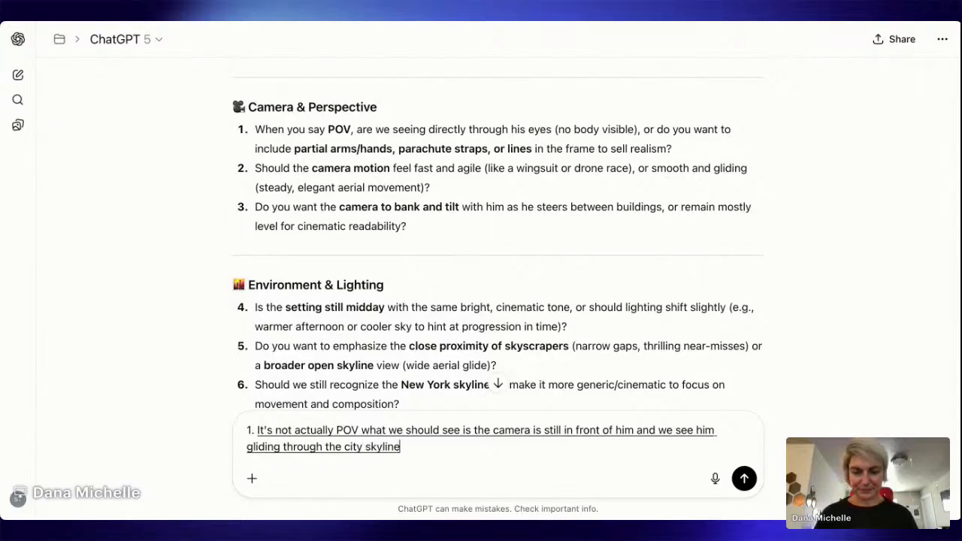
type(".")
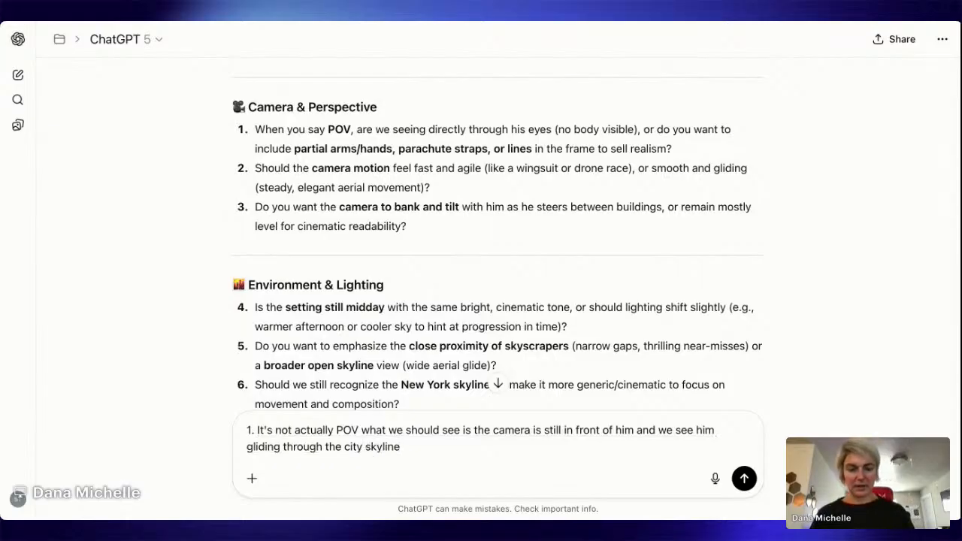
Add the answer to question 2 on a new line of the reply: "Yes - camera motion feel fast and agile"
key("shift+Return")
key("shift+Return")
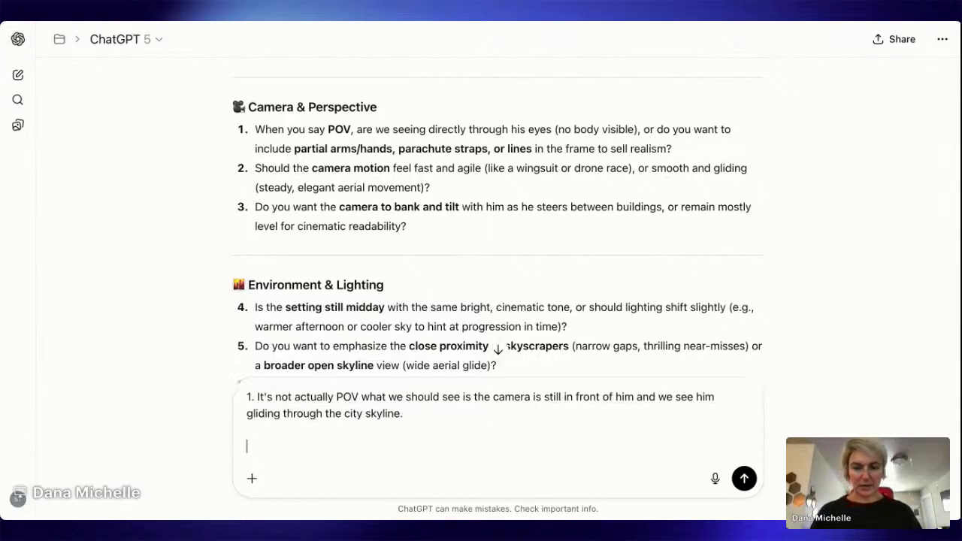
key("BackSpace")
type("2.")
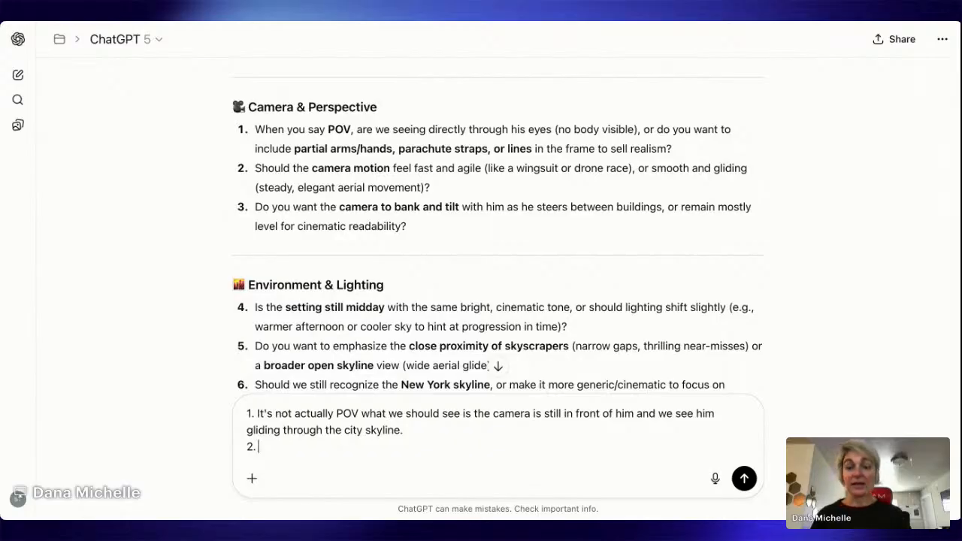
left_click_drag(313, 168, 480, 167)
key("super+c")
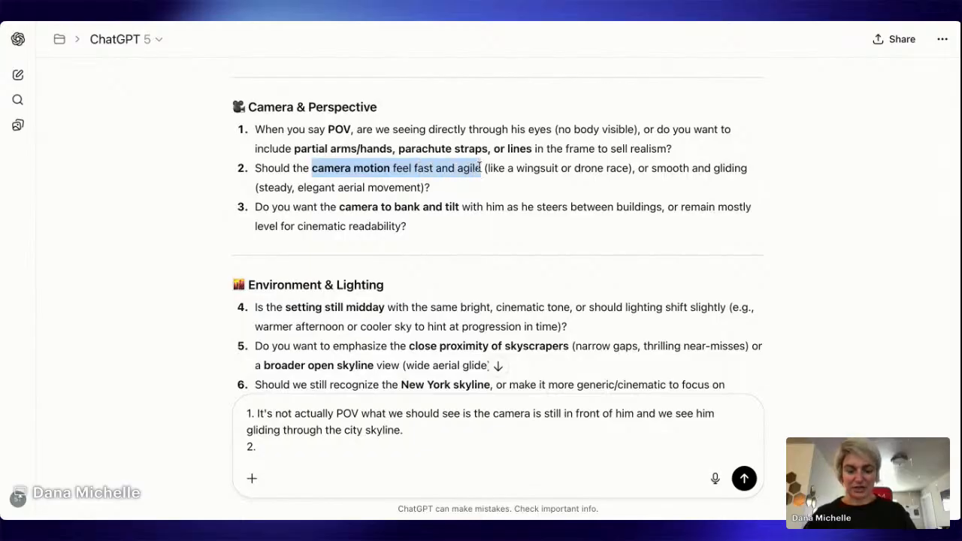
left_click(302, 452)
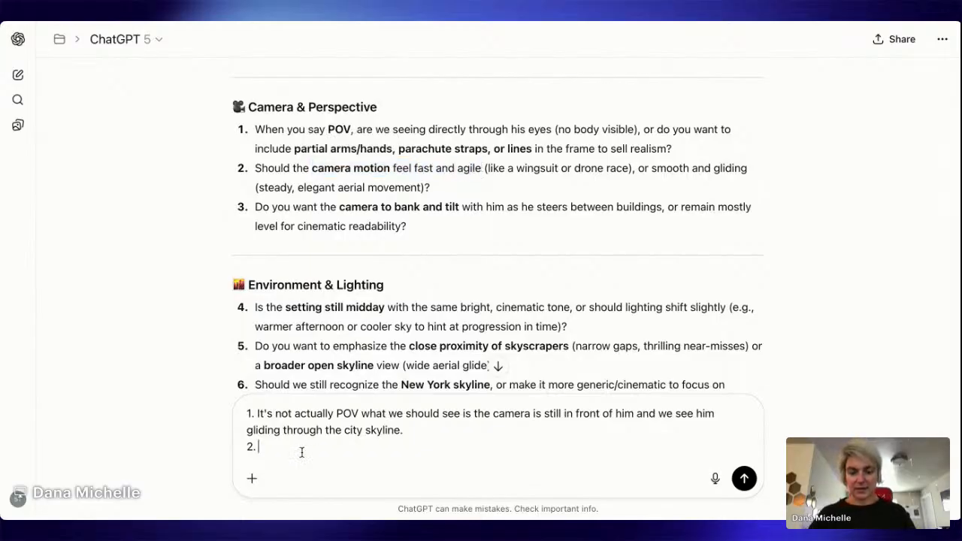
type("Yes -")
key("super+v")
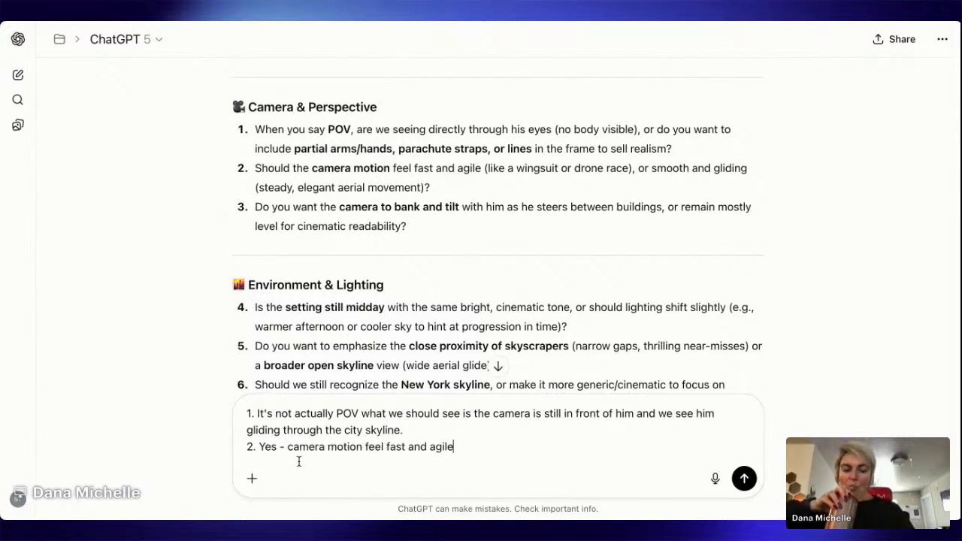
Add answer 3, reusing the question's wording: "want the camera to bank and tilt with him as he steers between buildings"
key("shift+Return")
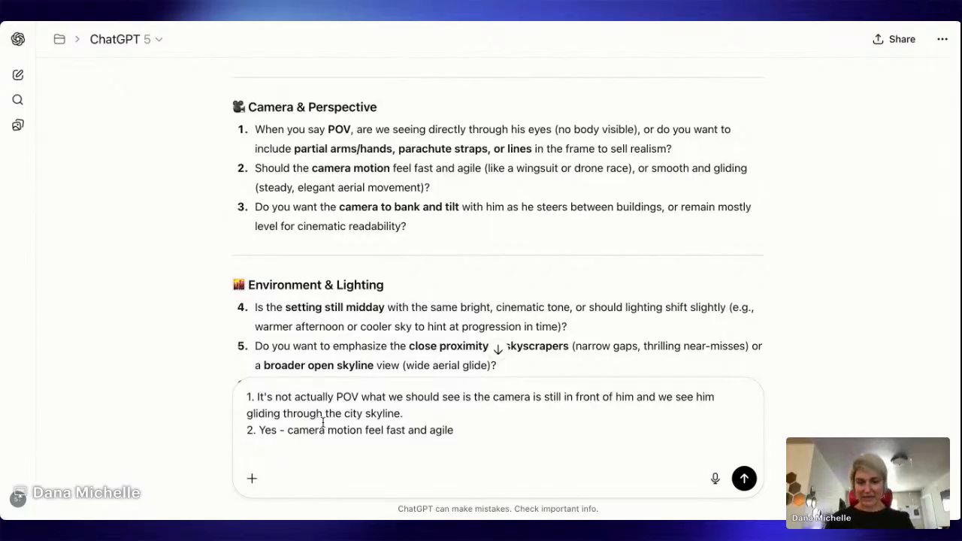
type("3.")
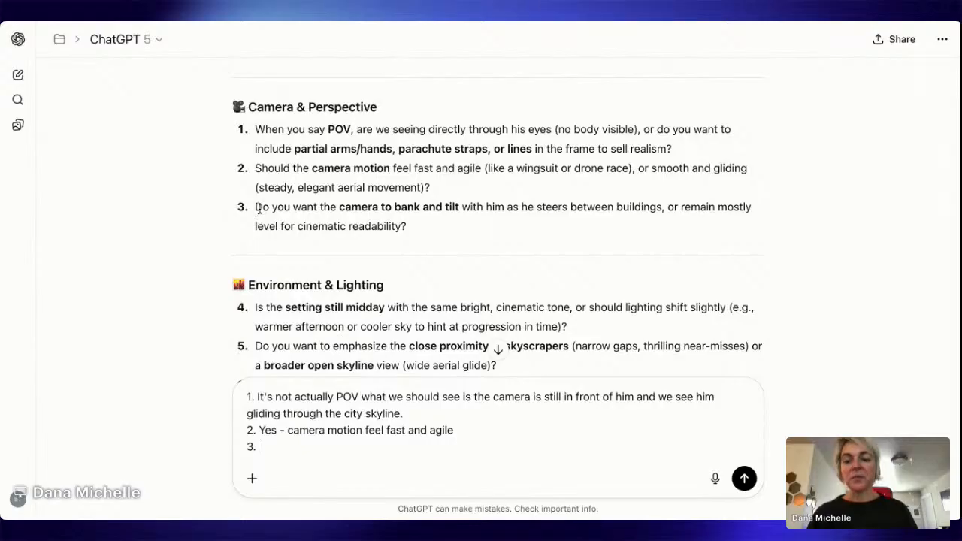
left_click_drag(290, 208, 663, 211)
key("super+c")
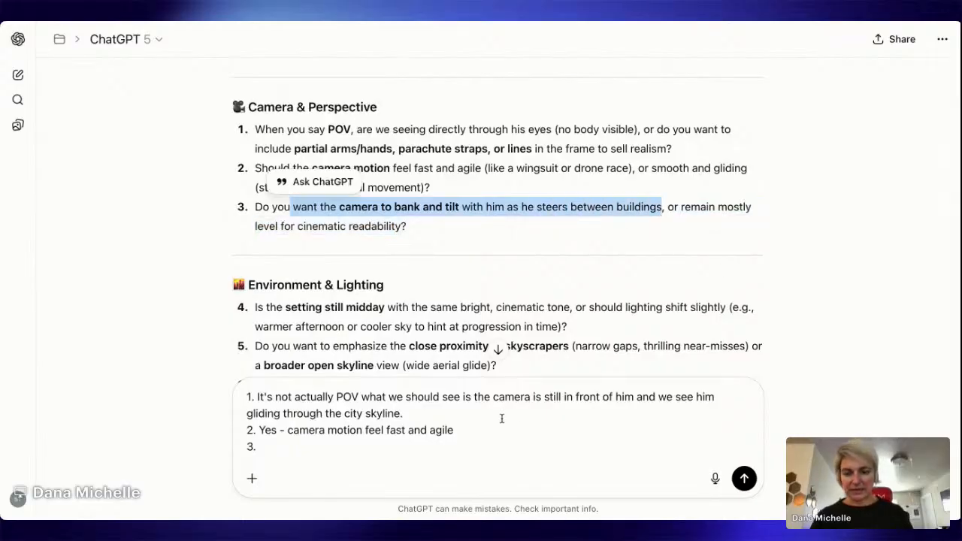
left_click(394, 451)
key("super+v")
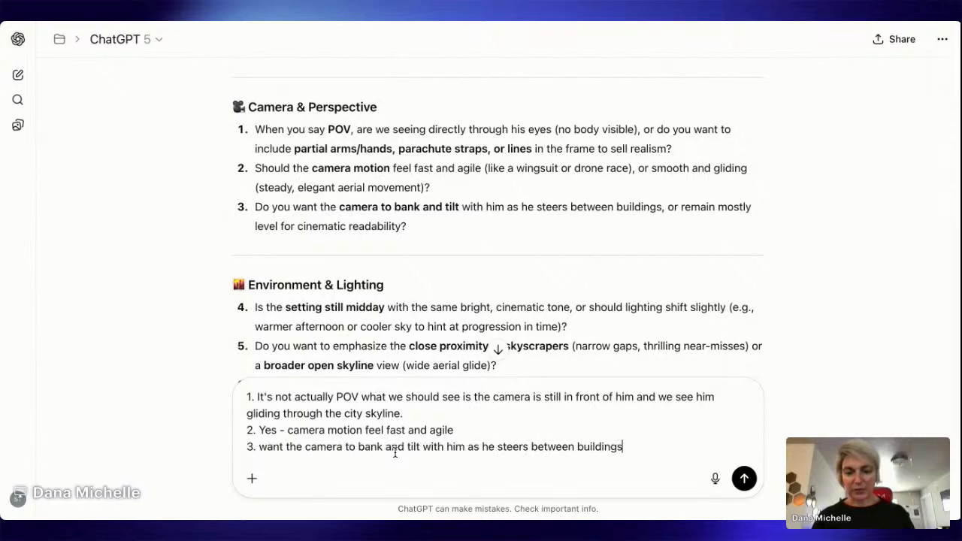
Add answer 4 from the question's wording: "Yes setting still midday with the same bright, cinematic tone"
key("shift+Return")
type("4.")
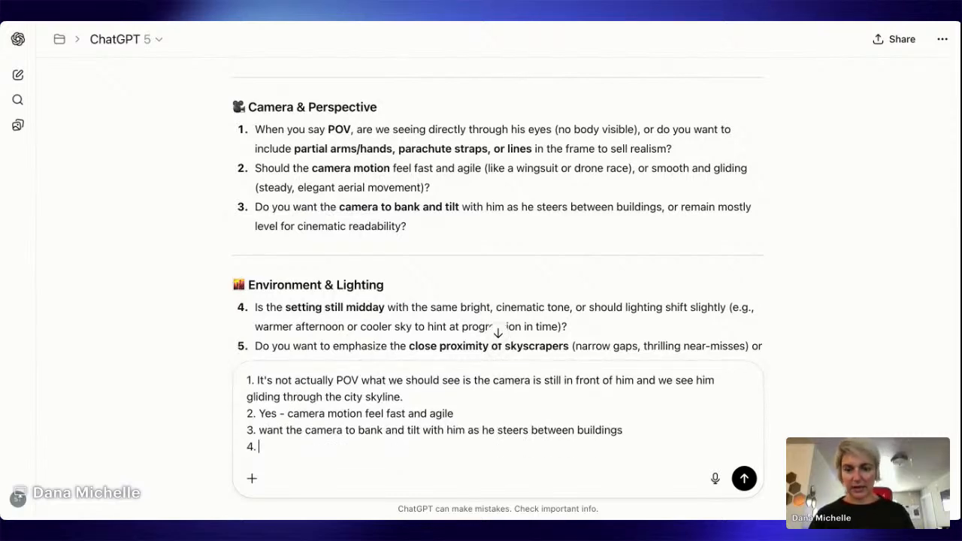
scroll(443, 292, "down", 4)
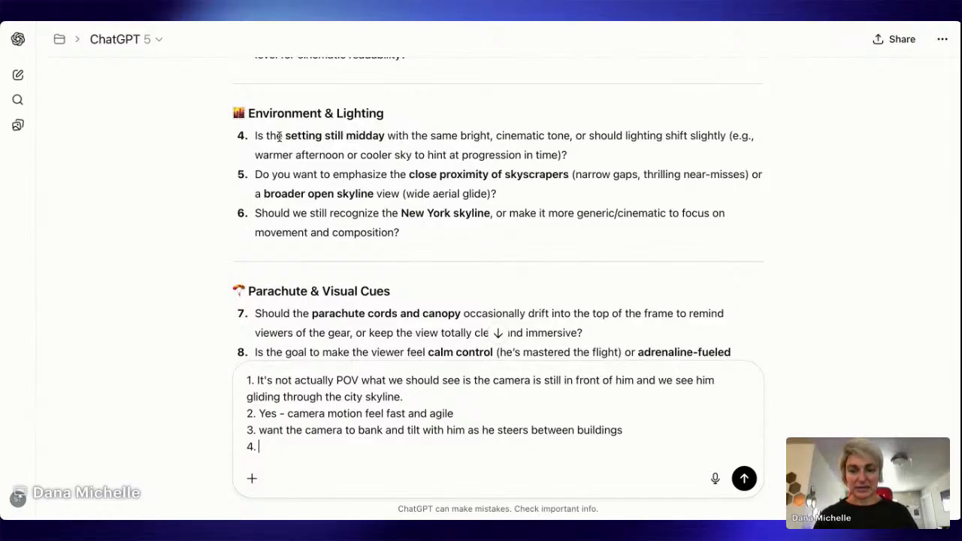
type("Yes")
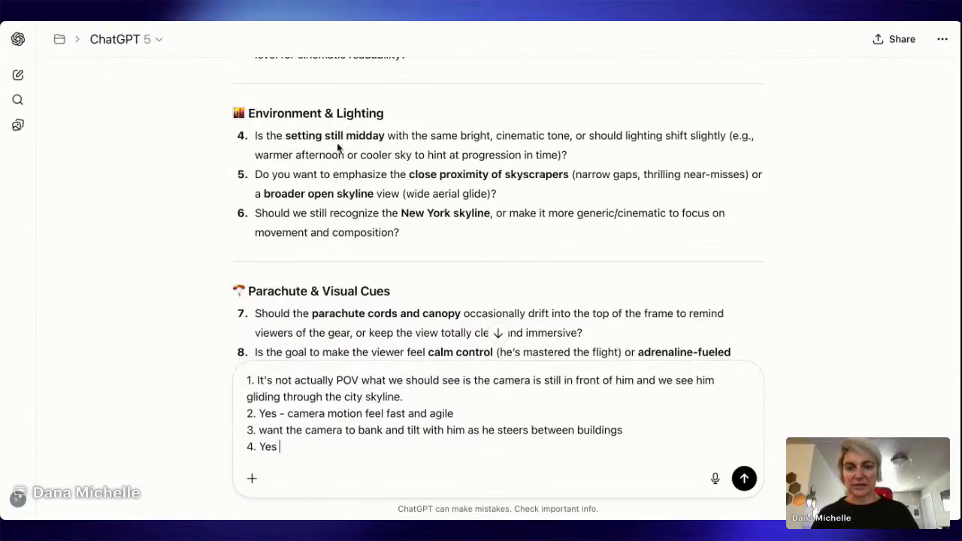
left_click_drag(286, 136, 572, 138)
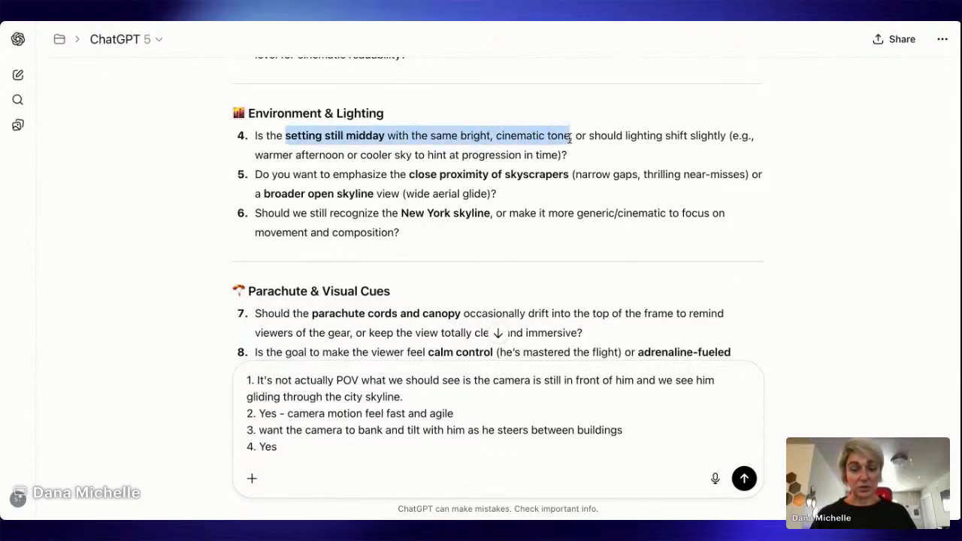
key("super+c")
left_click(311, 446)
key("super+v")
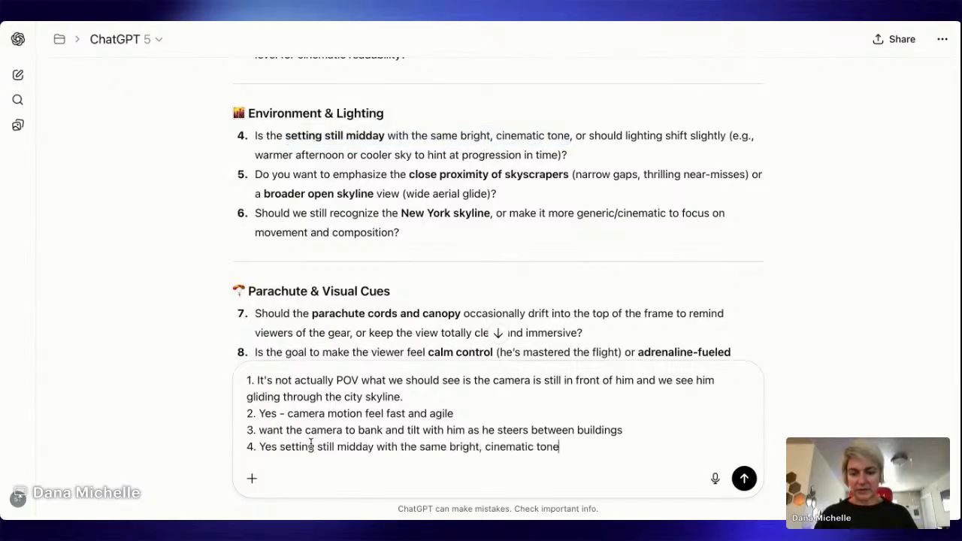
Add answer 5, copied from the question's wording: "emphasize the close proximity of skyscrapers"
key("shift+Return")
type("5.")
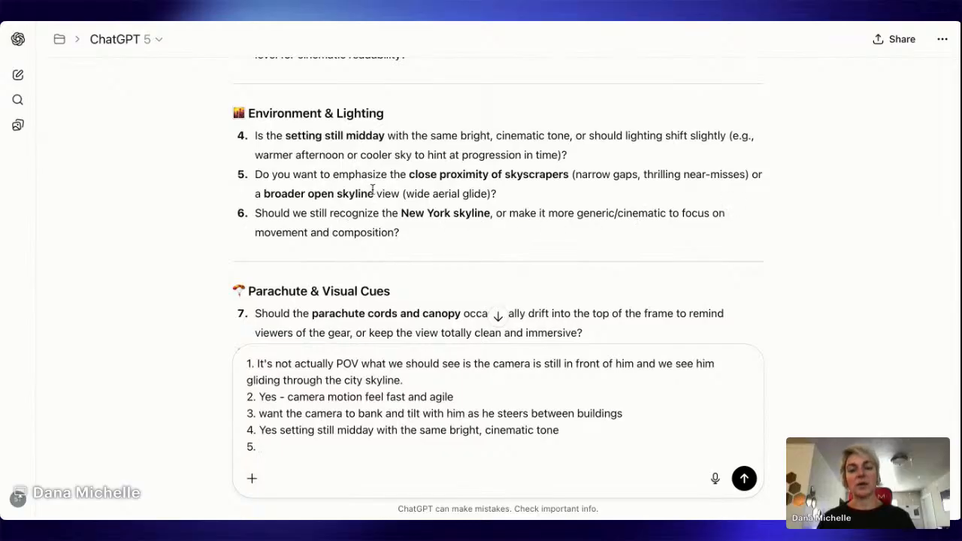
left_click_drag(334, 178, 572, 179)
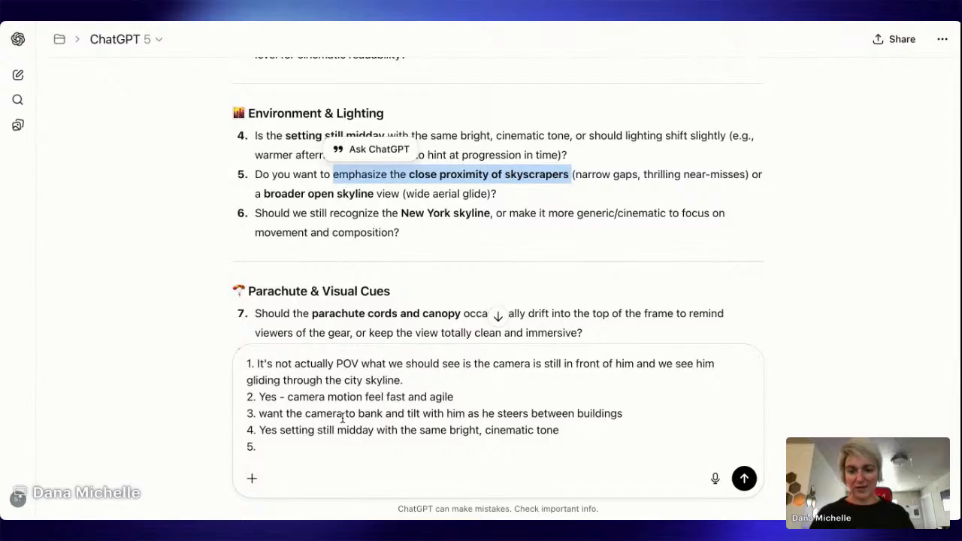
left_click(317, 445)
key("ctrl+v")
Add answer 6 on its own line, reusing the question's wording: "Yes recognize the New York skyline,"
key("shift+Return")
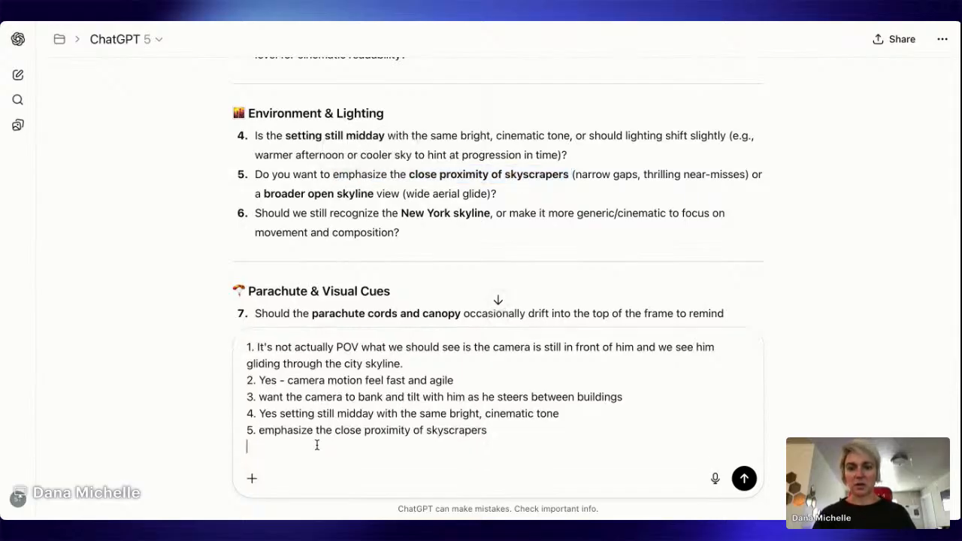
type("6.")
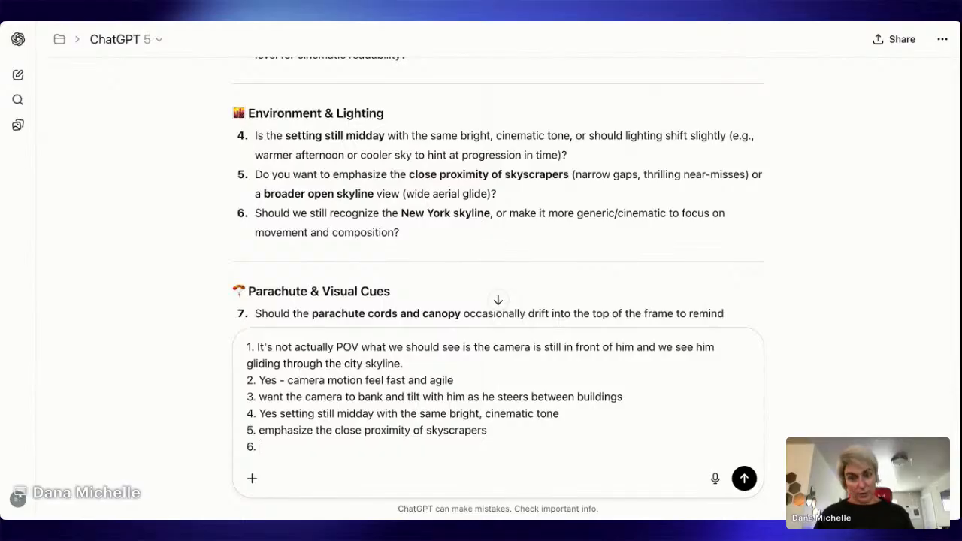
scroll(326, 213, "down", 2)
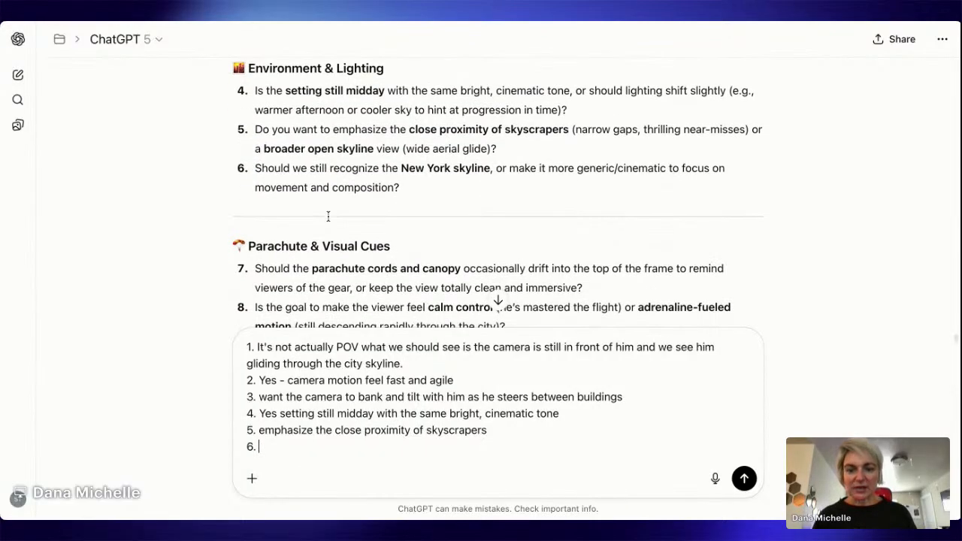
type("YES")
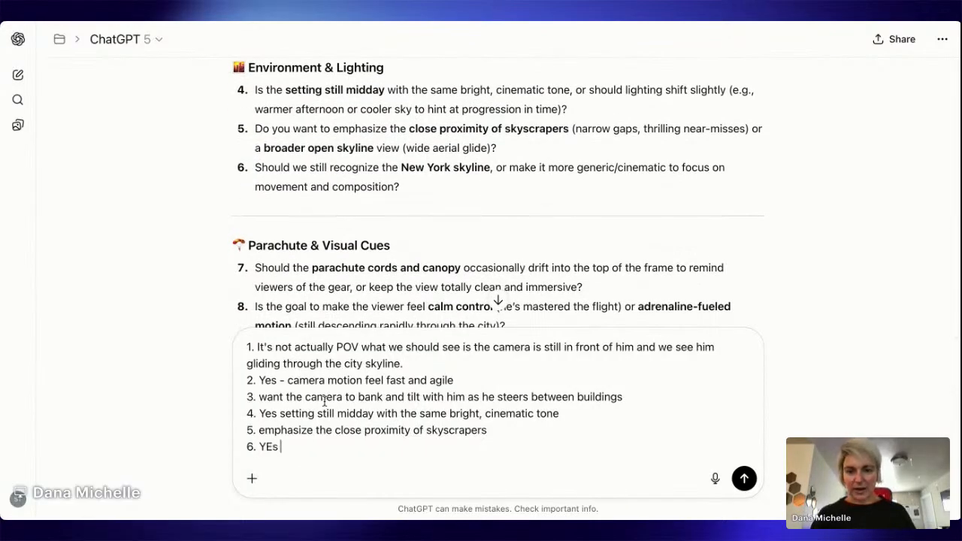
key("BackSpace")
key("BackSpace")
type("es")
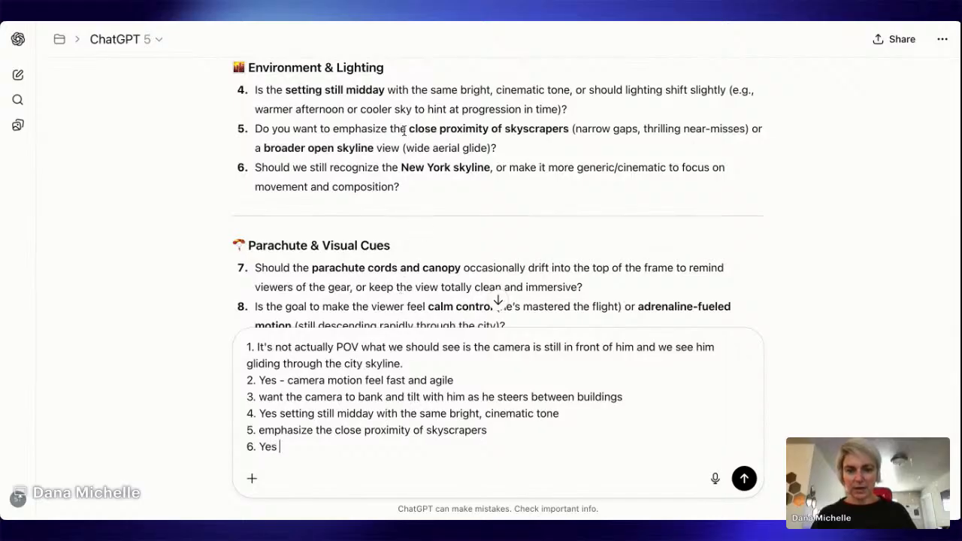
left_click_drag(328, 167, 493, 168)
key("ctrl+c")
left_click(342, 443)
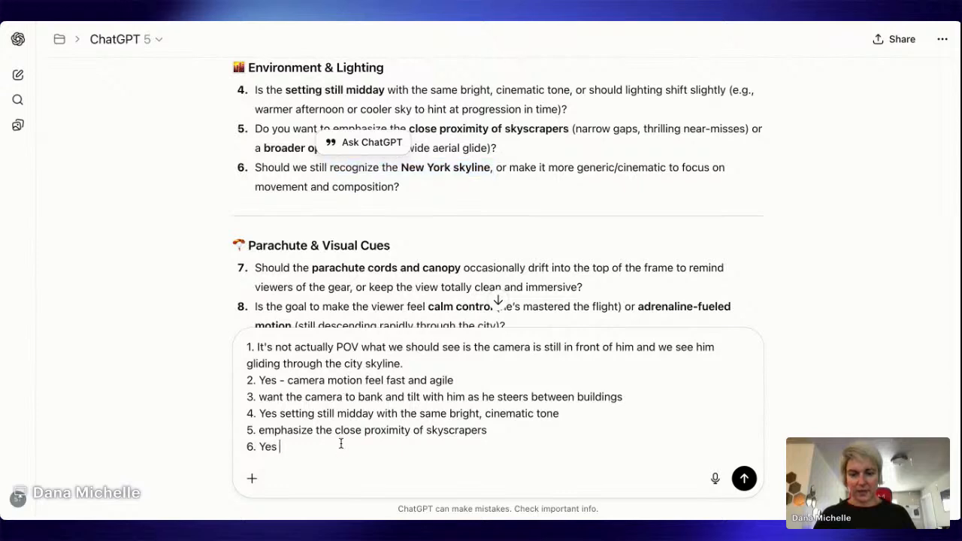
key("ctrl+v")
Add answer 7: "Yes - parachute cords and canopy occasionally drift into the top of the frame to remind viewers of the gear,"
key("shift+Return")
type("7.")
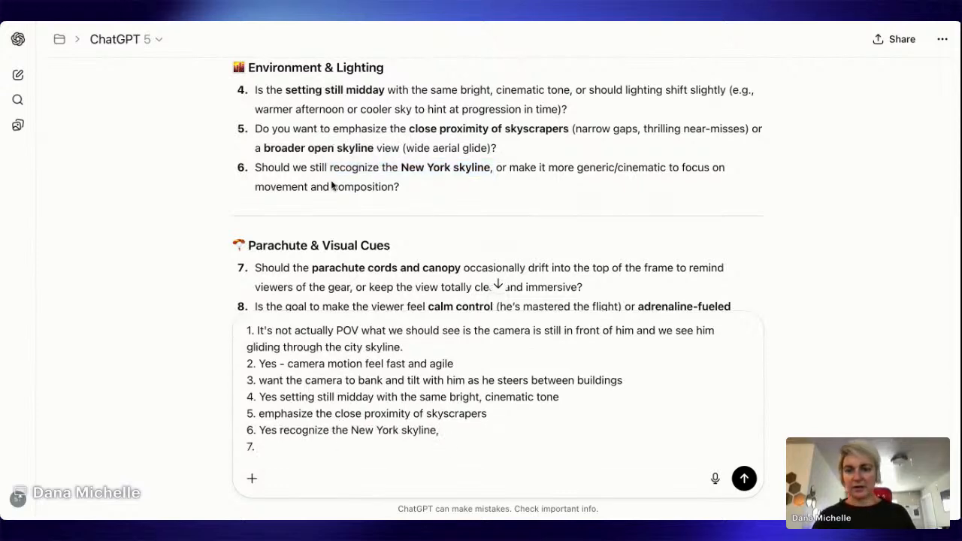
scroll(331, 196, "down", 4)
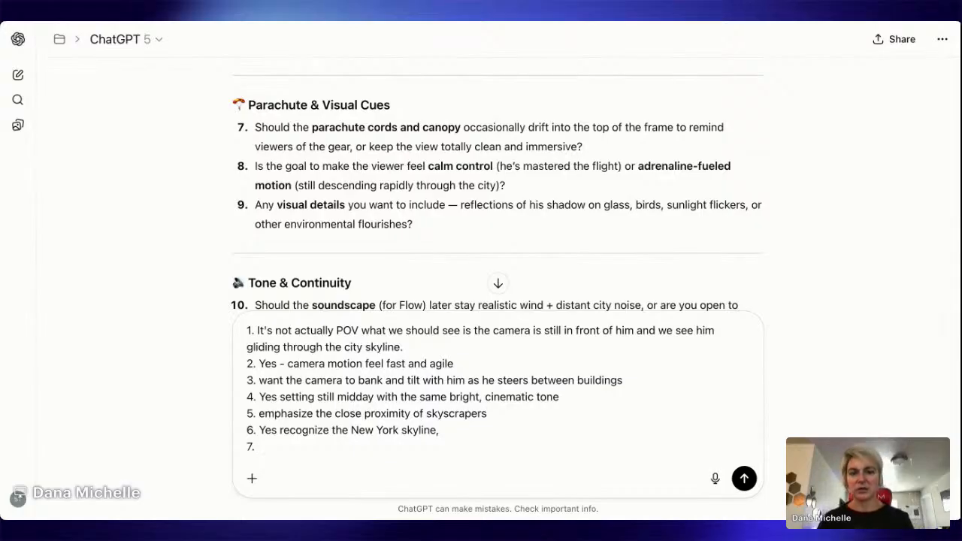
type("Yes")
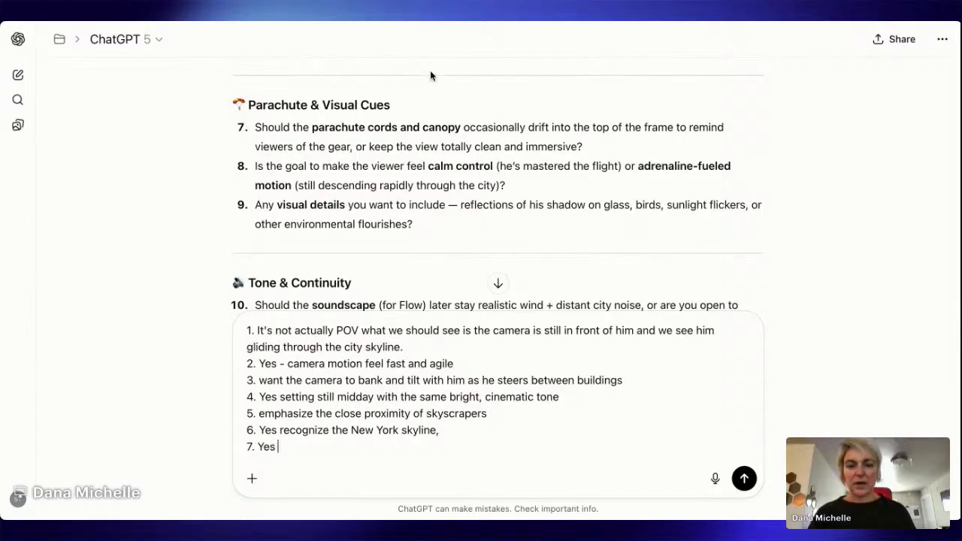
left_click_drag(312, 127, 354, 147)
left_click(302, 466)
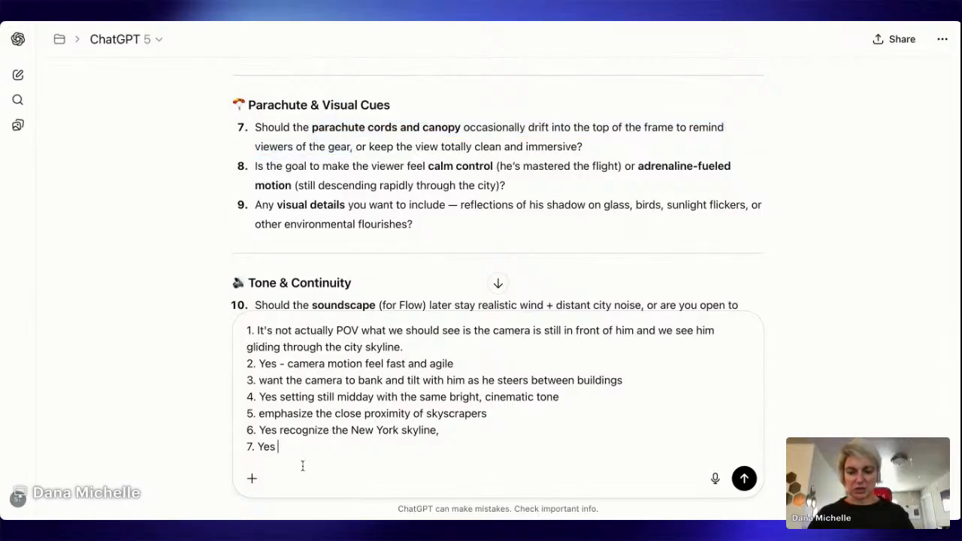
type("-")
key("super+v")
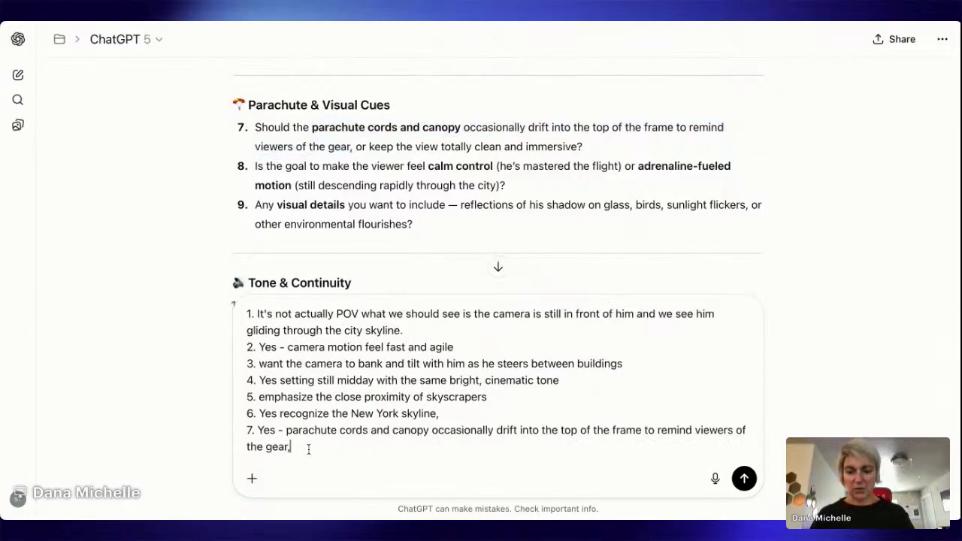
type(",")
Add answer 8, copied from the question's second option: "adrenaline-fueled motion (still descending rapidly through the city)"
key("shift+Return")
type("8.")
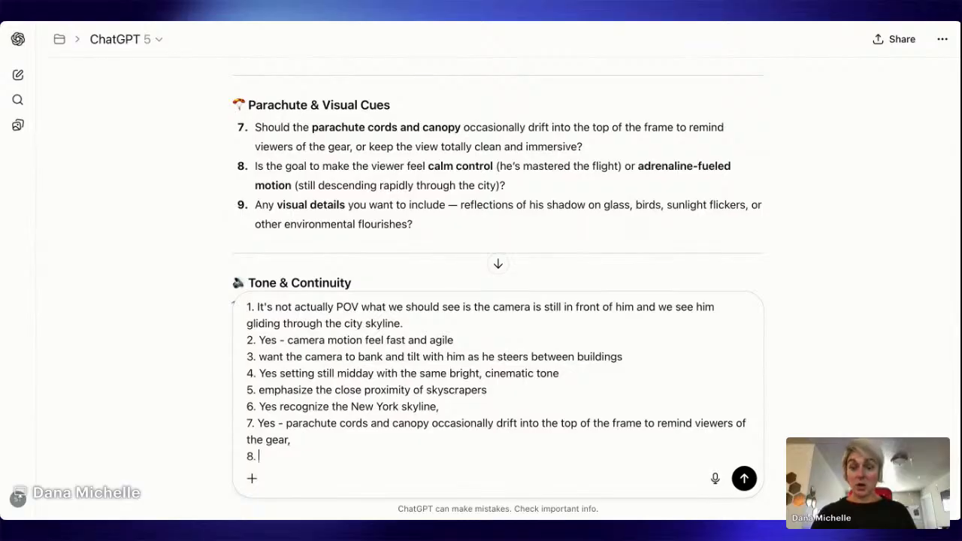
scroll(316, 252, "down", 1)
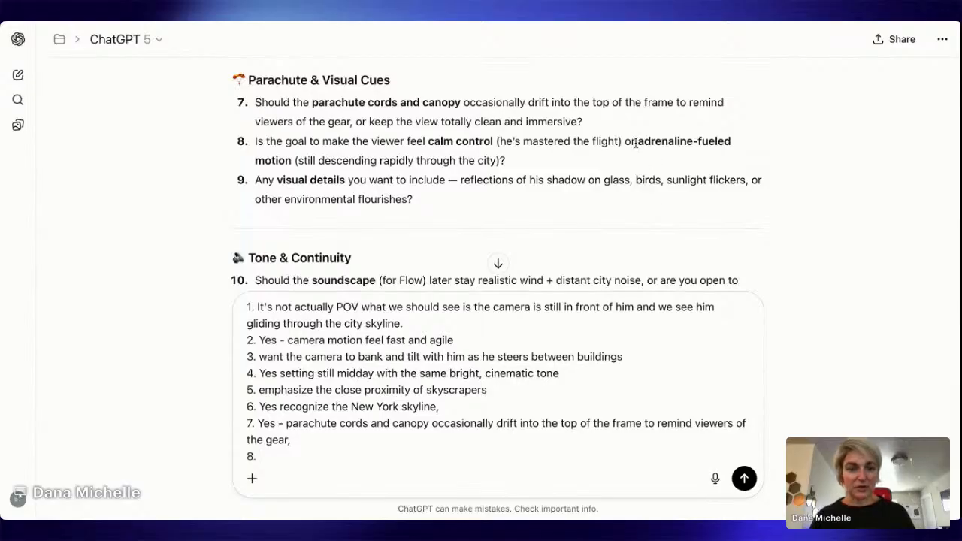
left_click_drag(638, 147, 499, 166)
left_click(316, 448)
left_click(306, 455)
key("ctrl+v")
Answer question 9, about additional visual details to include, with "No" on a new line
key("shift+Return")
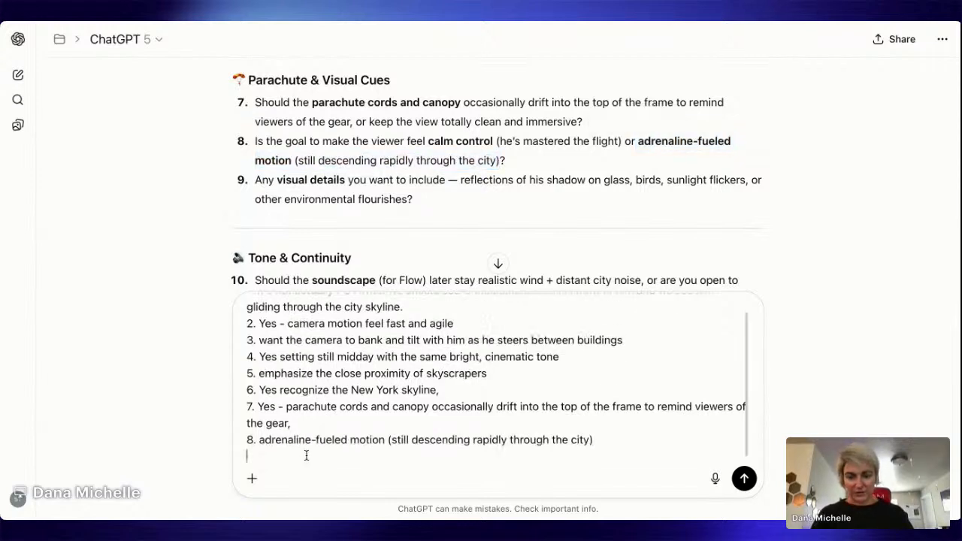
type("9.")
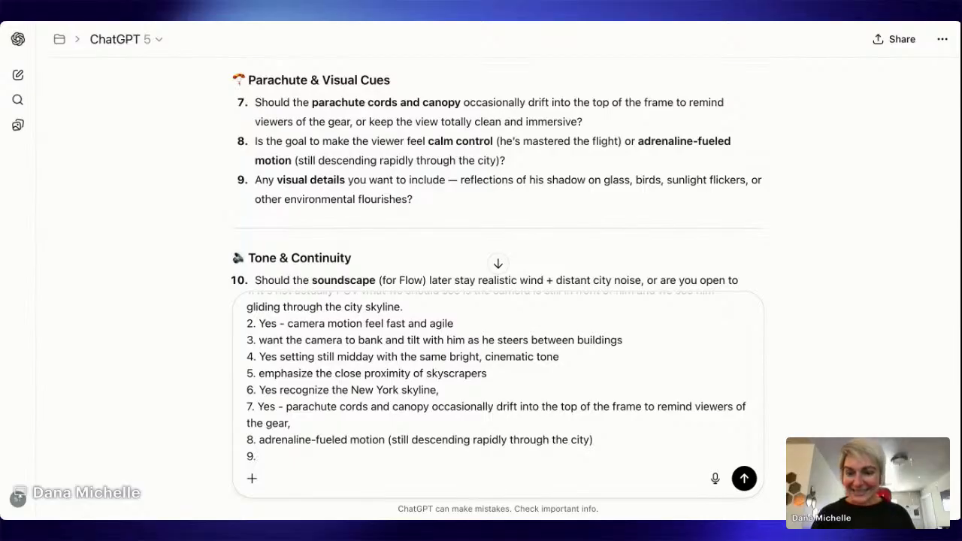
scroll(302, 426, "down", 1)
scroll(424, 162, "down", 2)
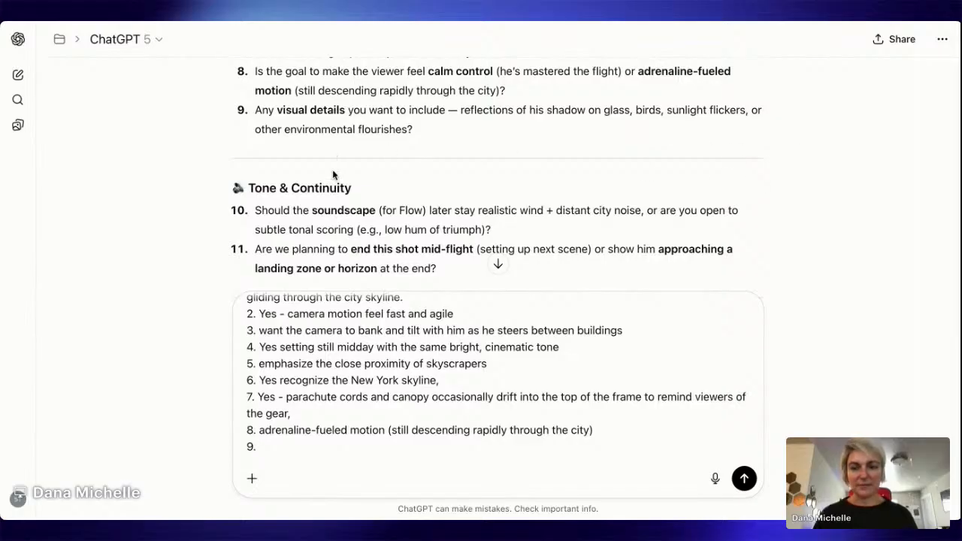
type("No")
Add answer 10, copied from the question's wording: "the soundscape (for Flow) later stay realistic wind + distant city noise,"
key("shift+Return")
type("10.")
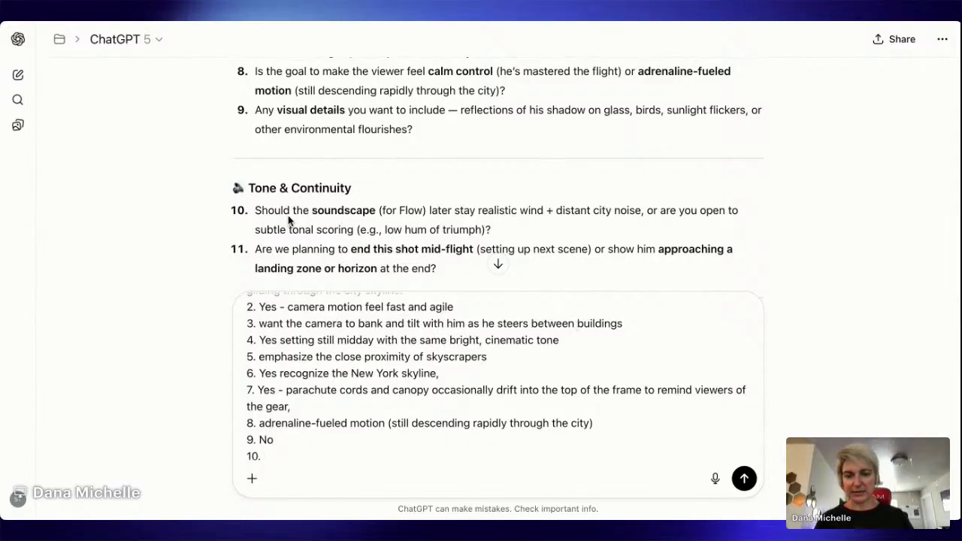
left_click_drag(293, 210, 651, 216)
key("ctrl+c")
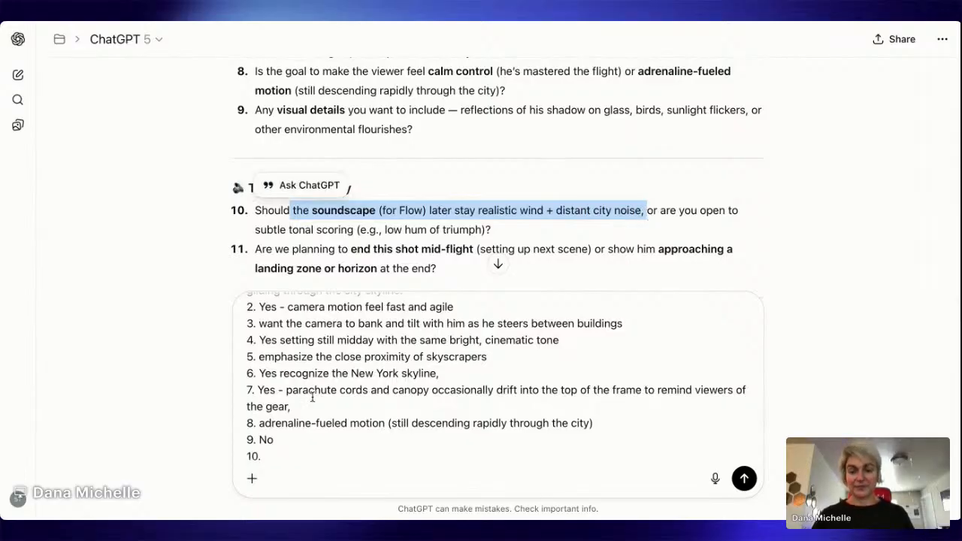
left_click(287, 464)
key("ctrl+v")
Add answer 11: "No - we have another few set of scenes we'll be working on after this." and send all the answers
key("shift+Return")
type("1.")
key("BackSpace")
key("BackSpace")
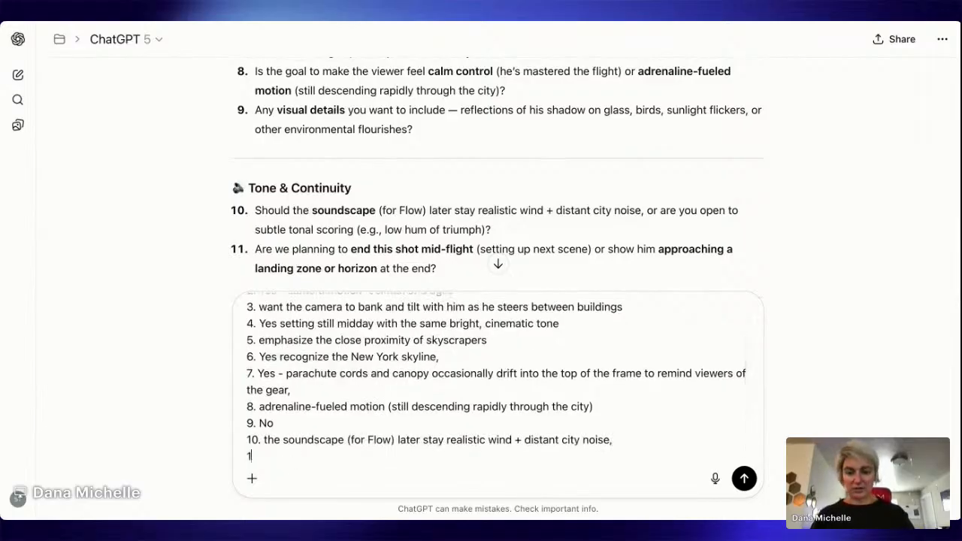
type("1.")
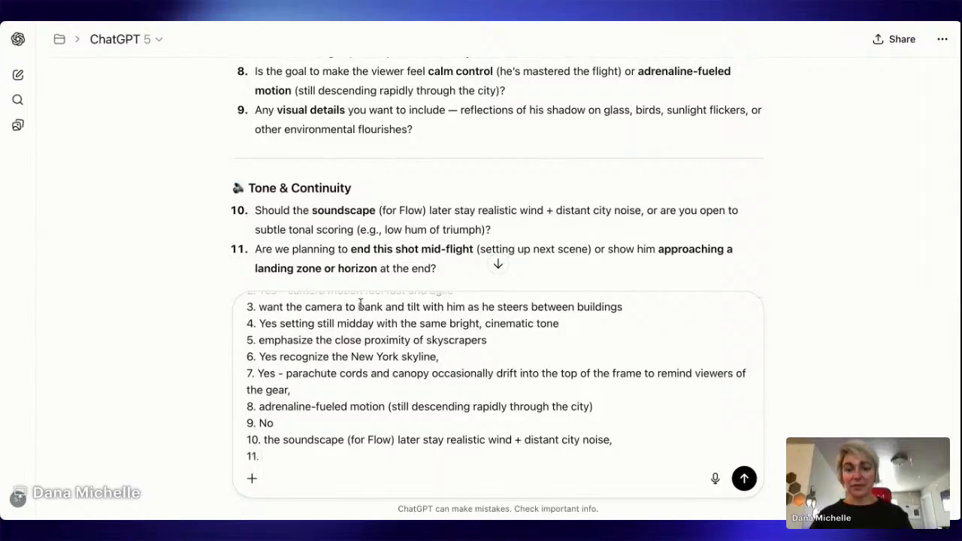
scroll(444, 195, "down", 1)
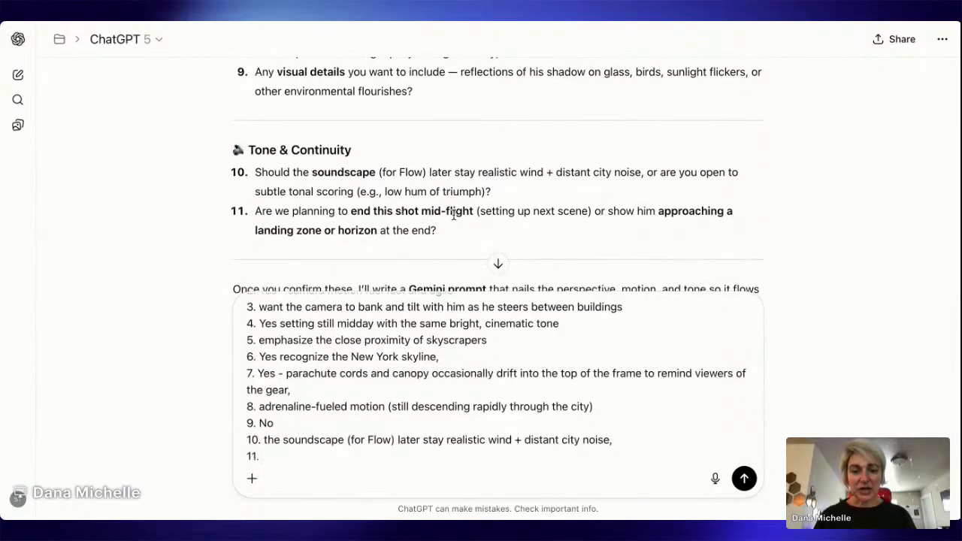
type("No - we have another few set of scenes we'll be worko")
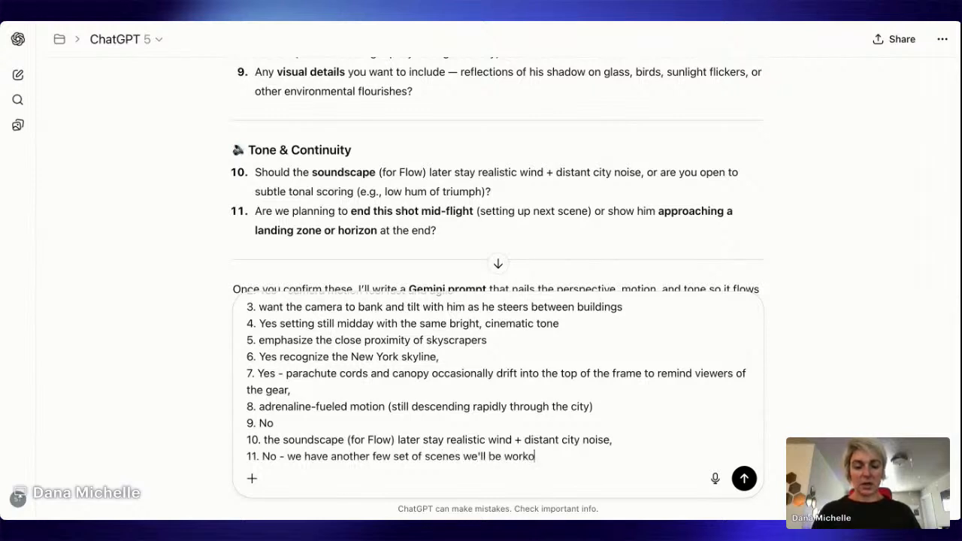
key("BackSpace")
type("ing on ne")
key("BackSpace")
key("BackSpace")
type("after this.")
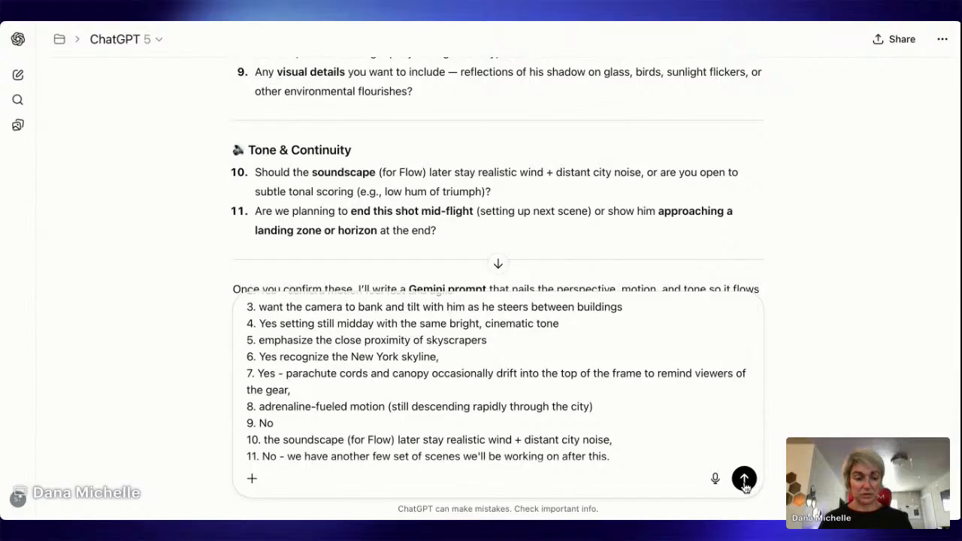
key("Return")
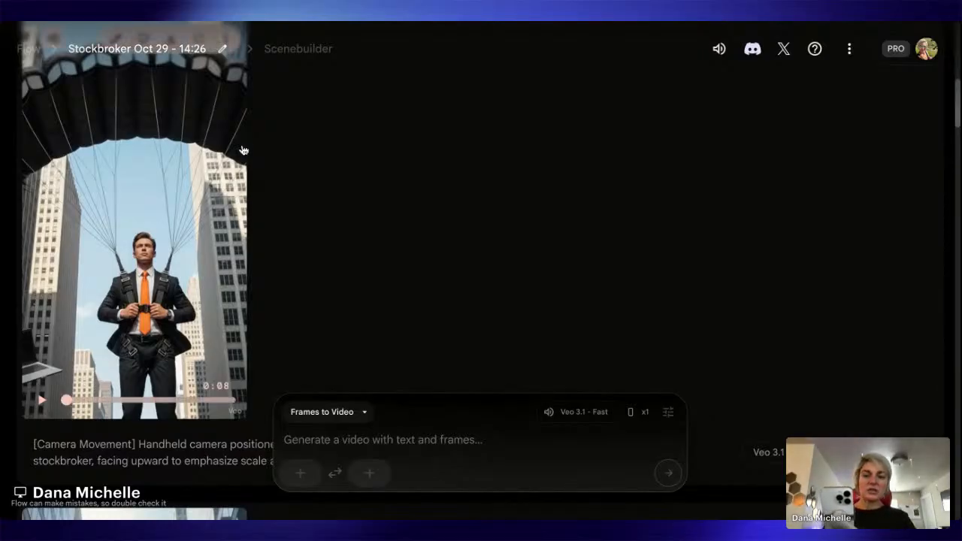
Switch to Flow, play the newest Scene 5 parachute video and scrub back to the moment the stockbroker lets go of the laptop
scroll(243, 147, "up", 5)
scroll(243, 147, "up", 2)
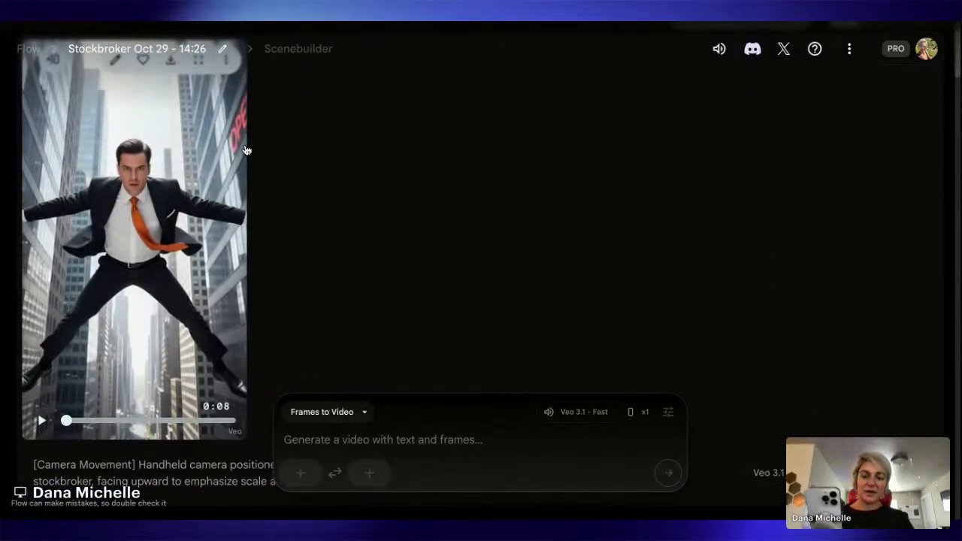
left_click(41, 423)
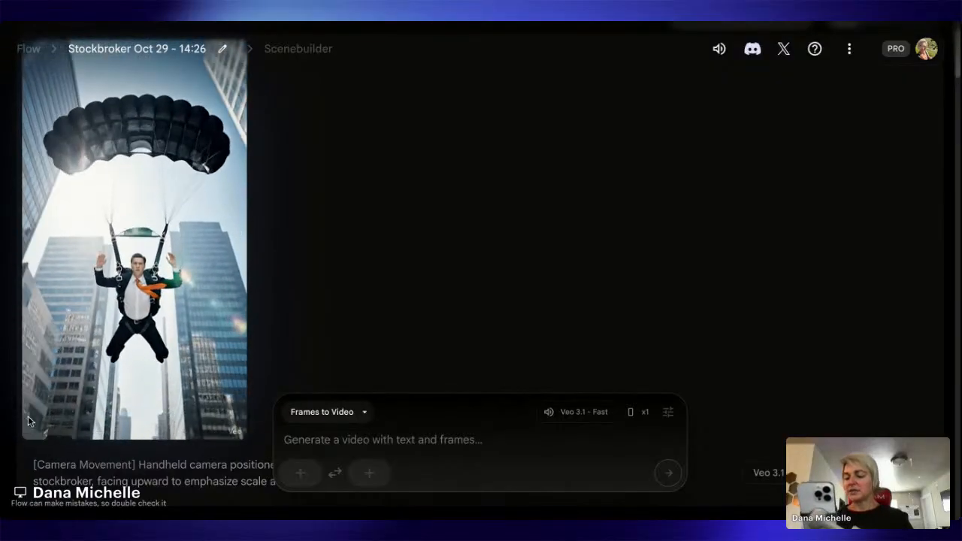
left_click(41, 422)
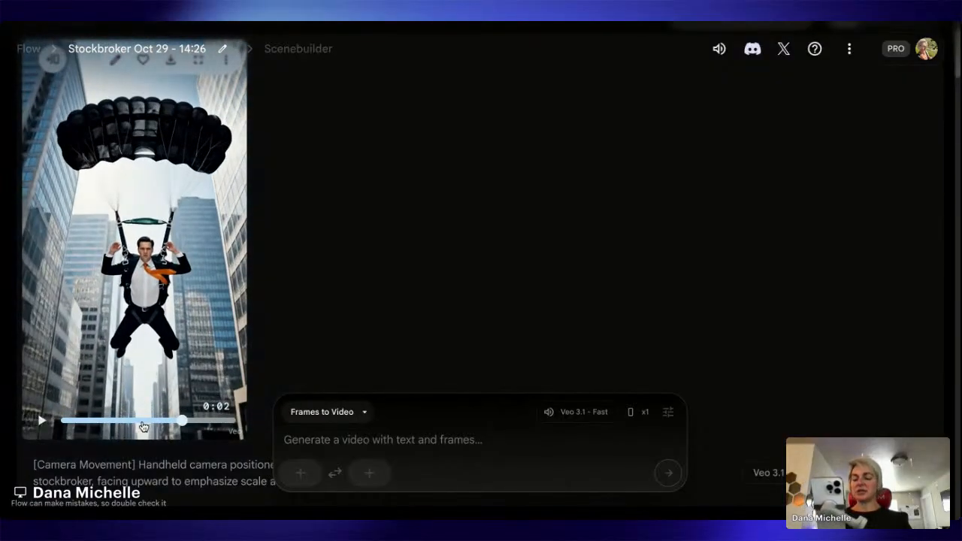
left_click_drag(184, 421, 96, 421)
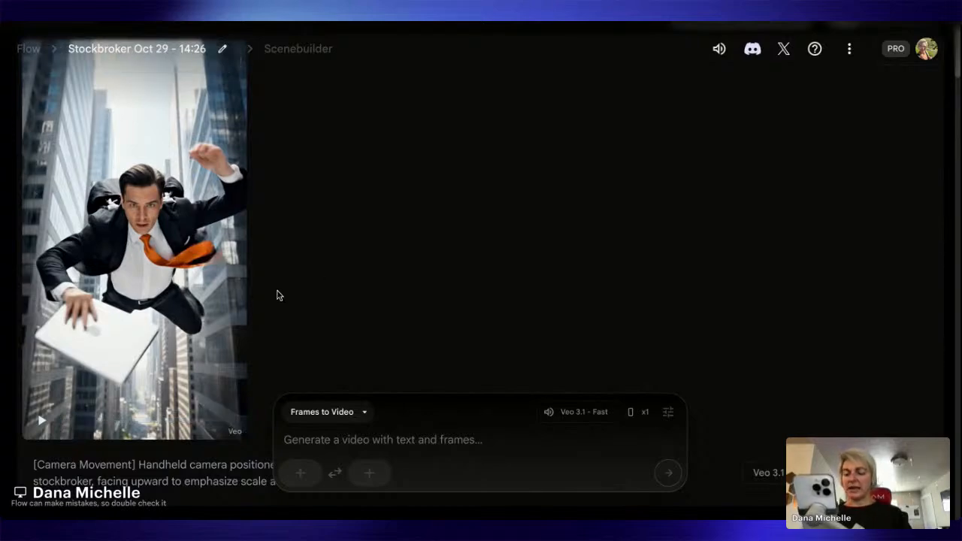
Review the earlier project clips, playing the free-fall shot with the laptop and the first-person shot of the falling stock chart
scroll(254, 302, "down", 9)
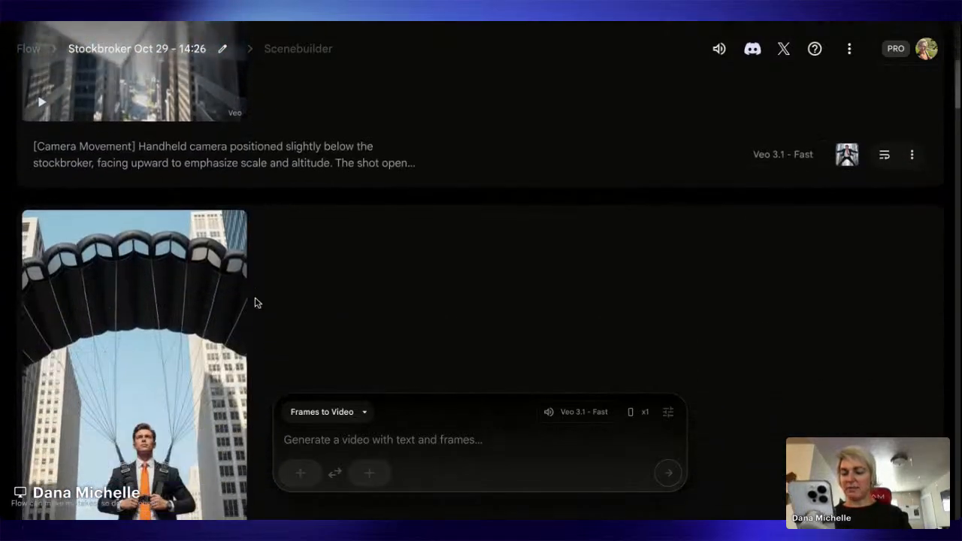
scroll(155, 151, "down", 4)
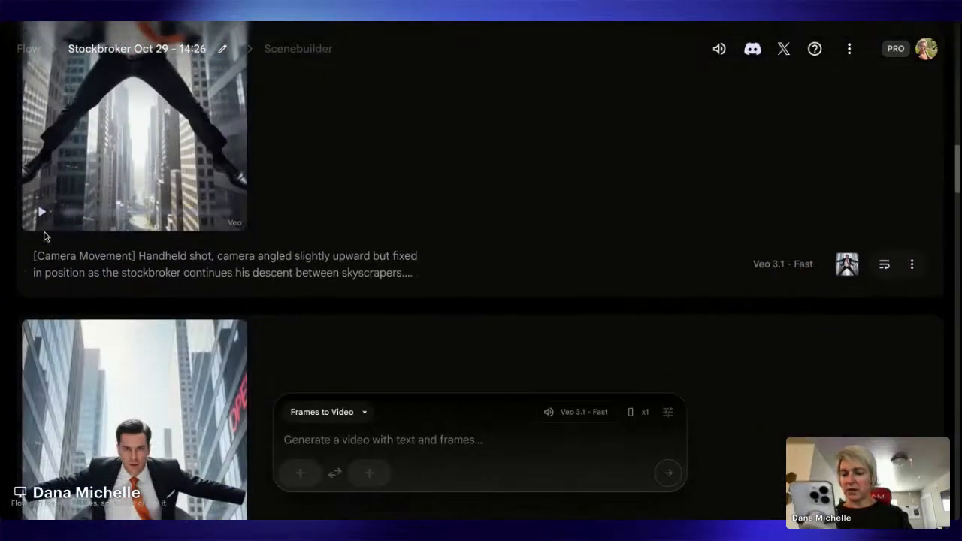
left_click(41, 215)
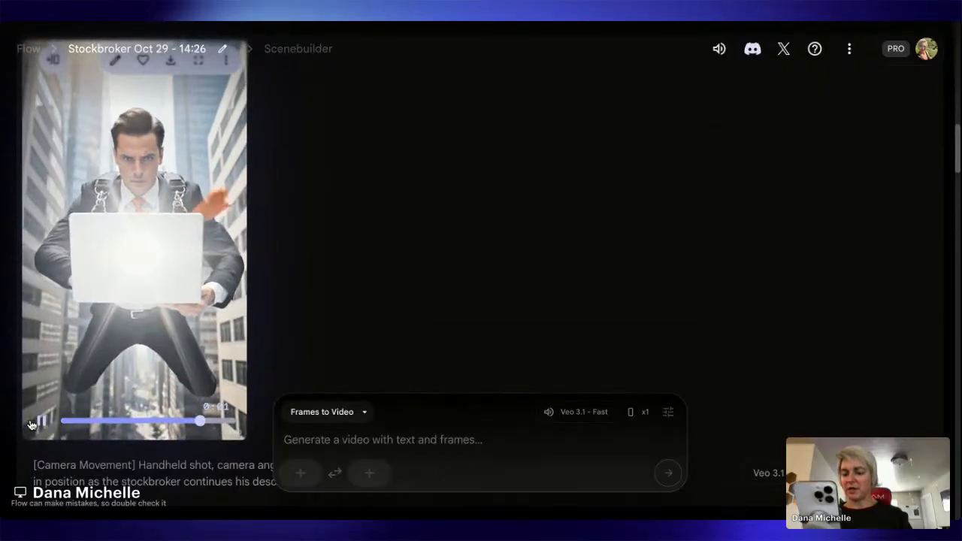
scroll(223, 307, "down", 15)
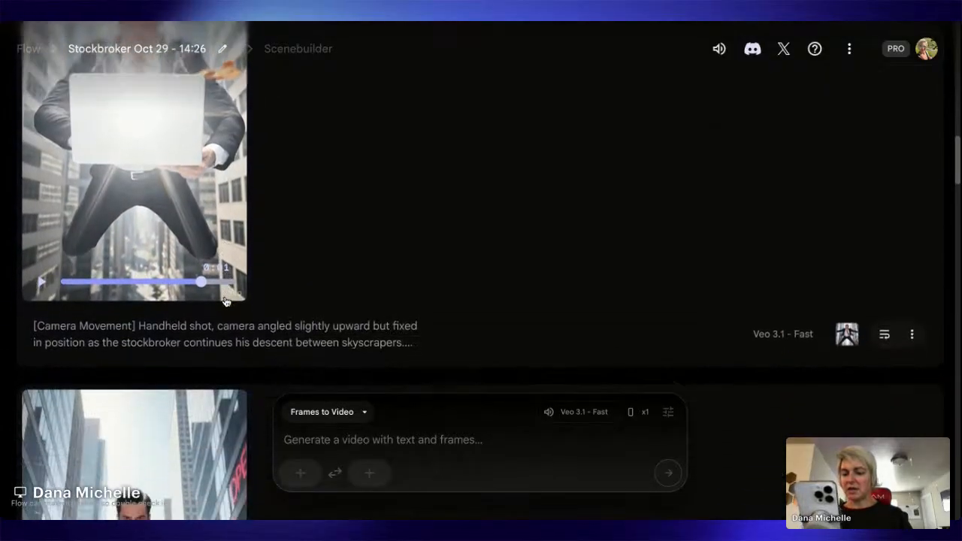
scroll(227, 302, "down", 3)
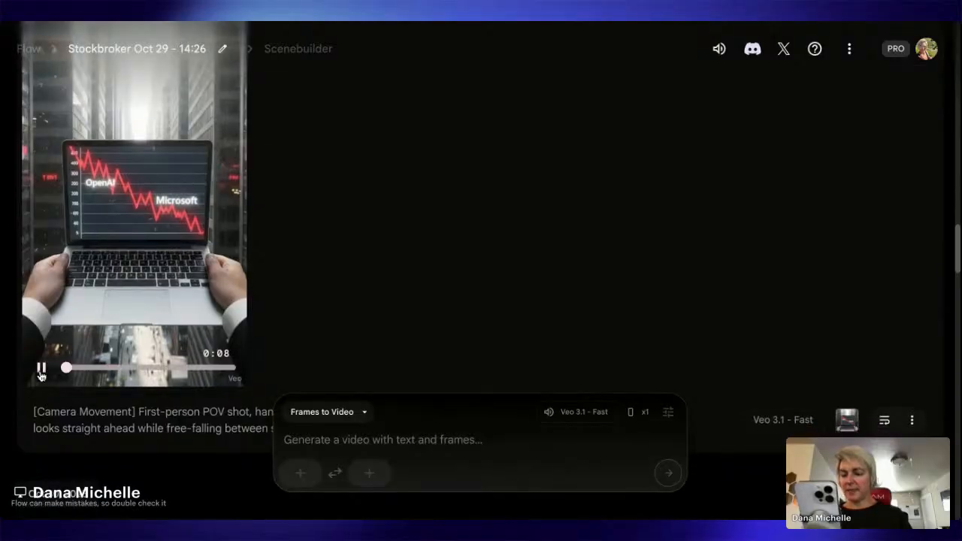
left_click(42, 368)
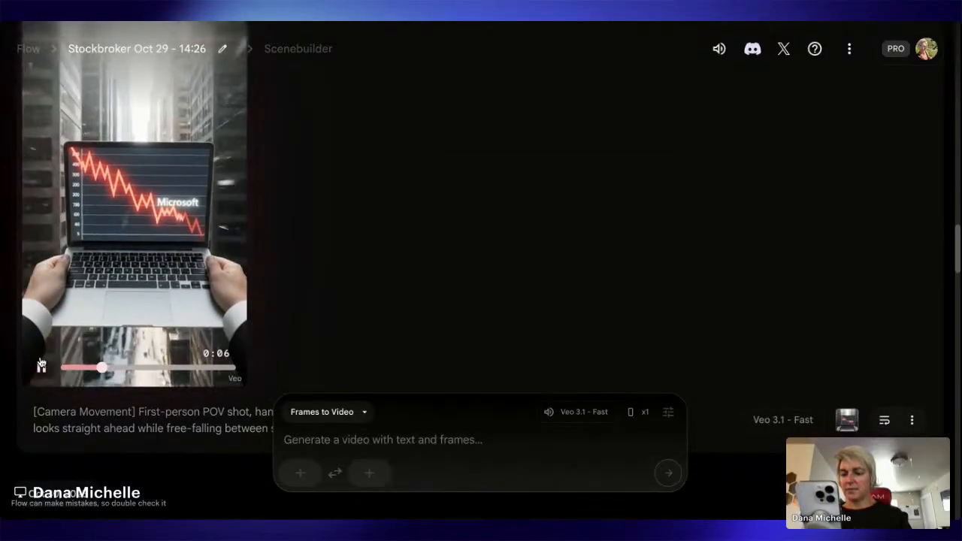
scroll(182, 295, "down", 5)
Return to the newest Scene 5 video, scrub to the laptop release and play it through the open-parachute shot
scroll(182, 294, "up", 16)
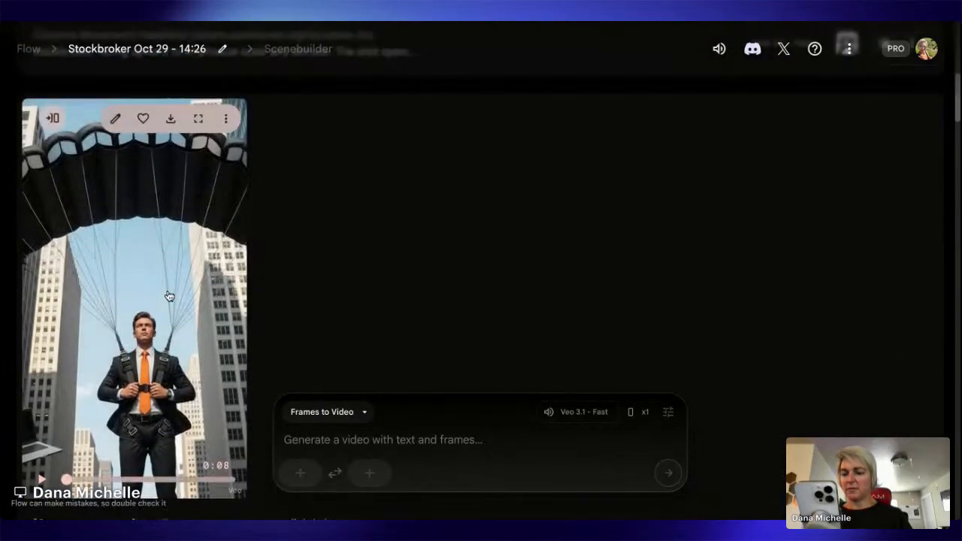
scroll(169, 296, "up", 6)
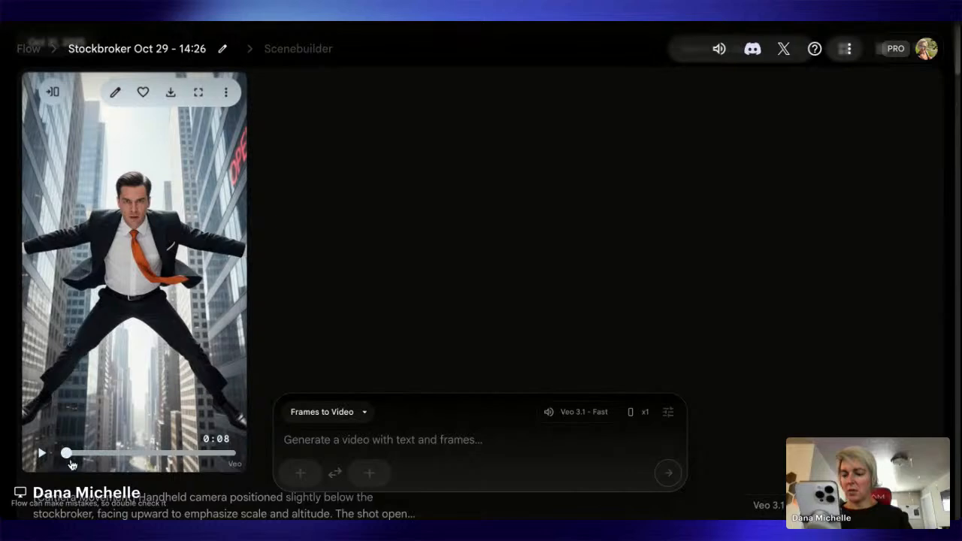
left_click_drag(66, 454, 97, 453)
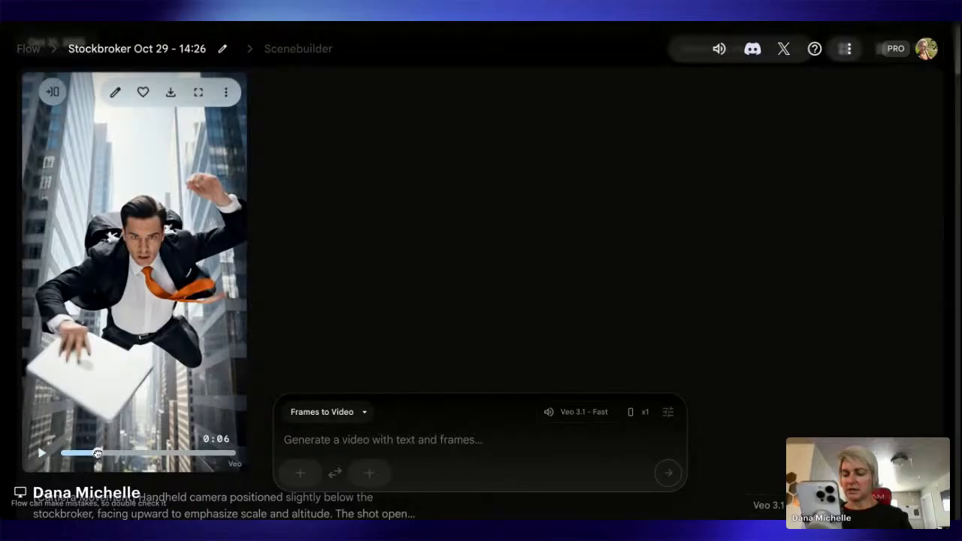
left_click(39, 455)
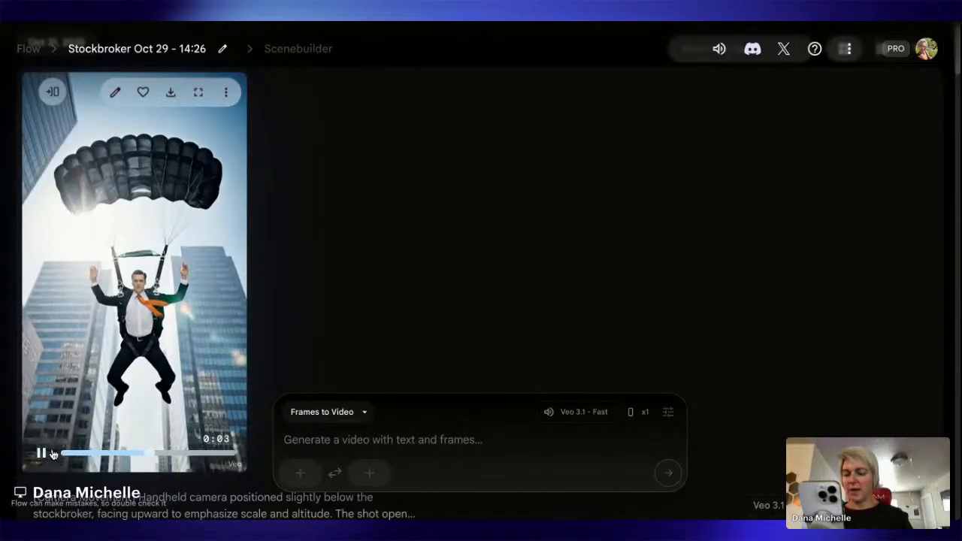
left_click(56, 456)
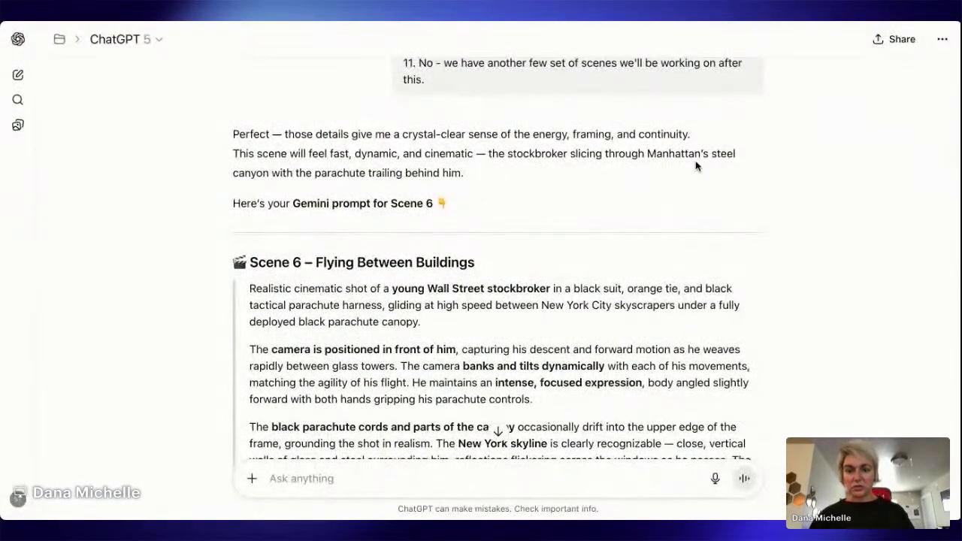
Switch to ChatGPT and read through the Gemini prompt for "Scene 6 – Flying Between Buildings"
scroll(694, 164, "down", 3)
scroll(696, 166, "down", 1)
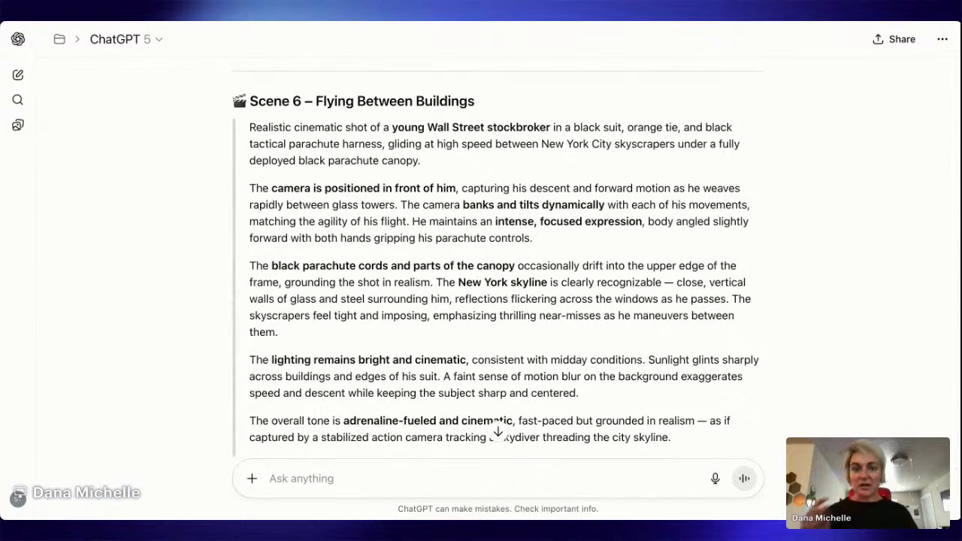
scroll(691, 182, "down", 2)
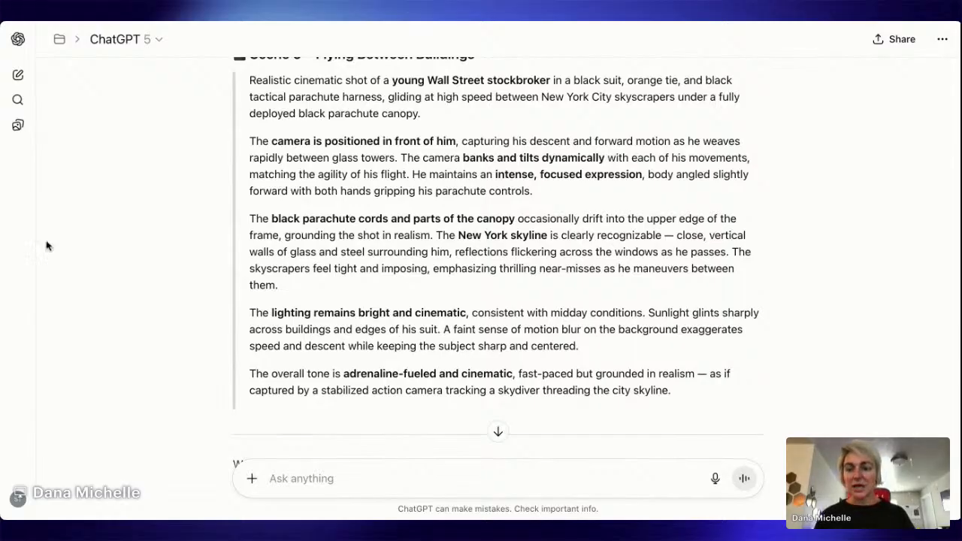
scroll(392, 187, "up", 1)
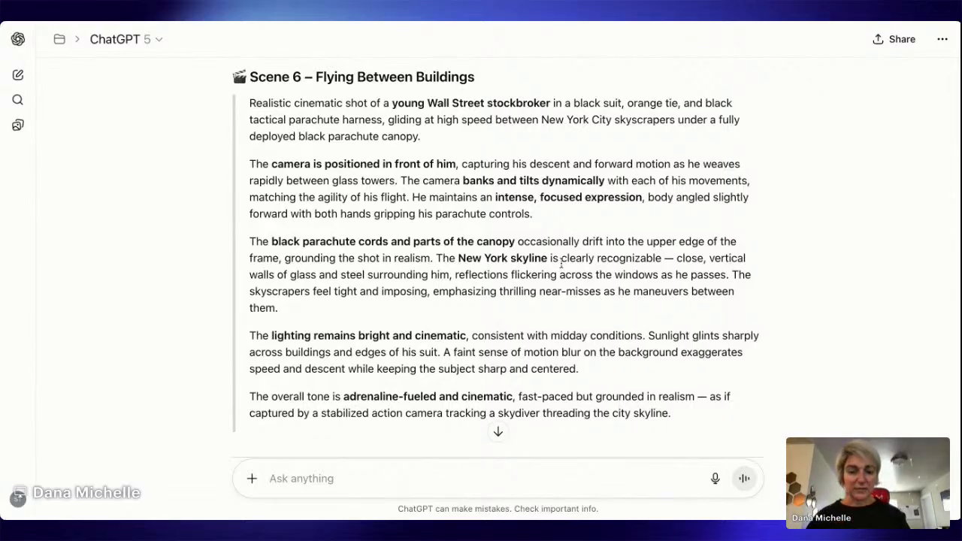
scroll(582, 303, "down", 1)
scroll(582, 301, "down", 4)
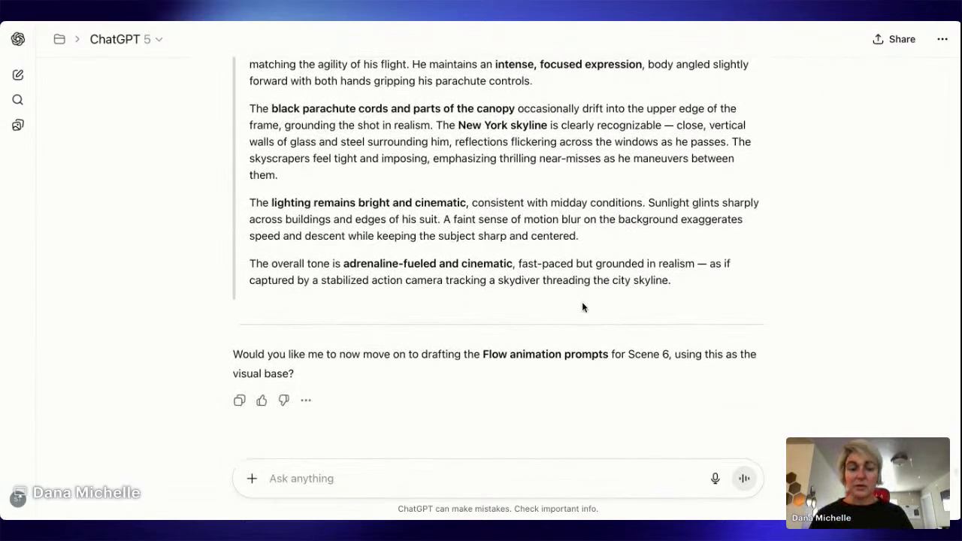
scroll(582, 302, "up", 3)
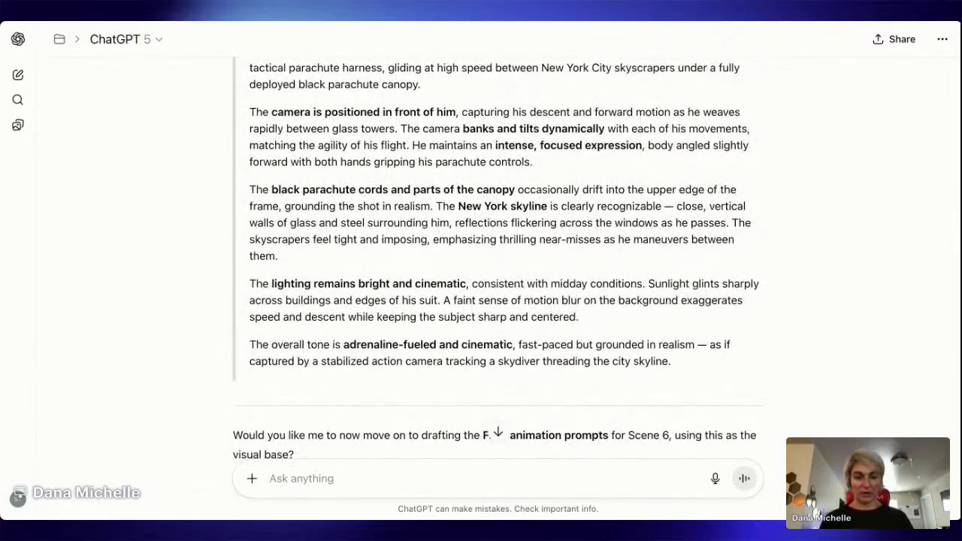
scroll(568, 307, "up", 2)
scroll(568, 307, "down", 1)
scroll(568, 307, "down", 1)
scroll(568, 307, "up", 2)
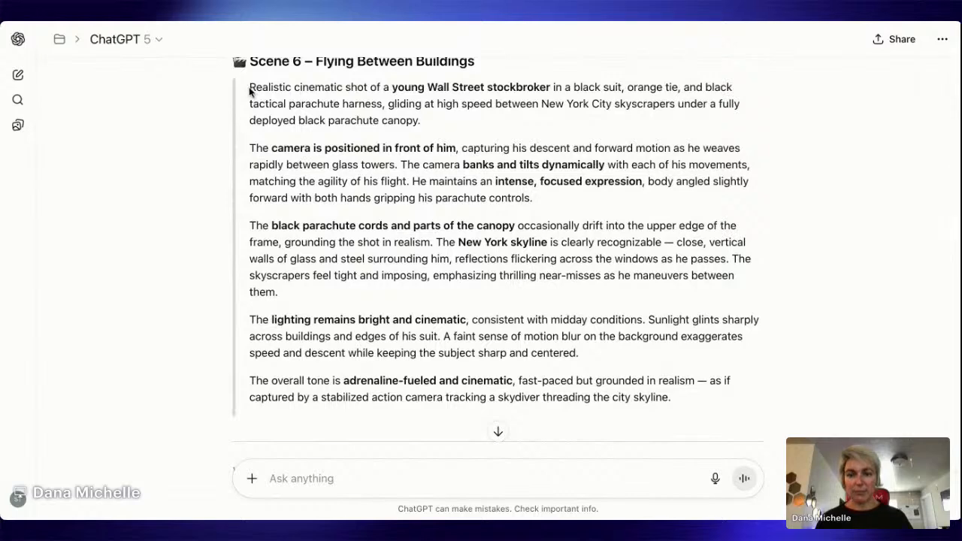
Copy the full Scene 6 prompt text into the Gemini chat "Full NYC Rooftop Cinematic Scene 1" and submit it to generate the image
left_click_drag(250, 89, 720, 410)
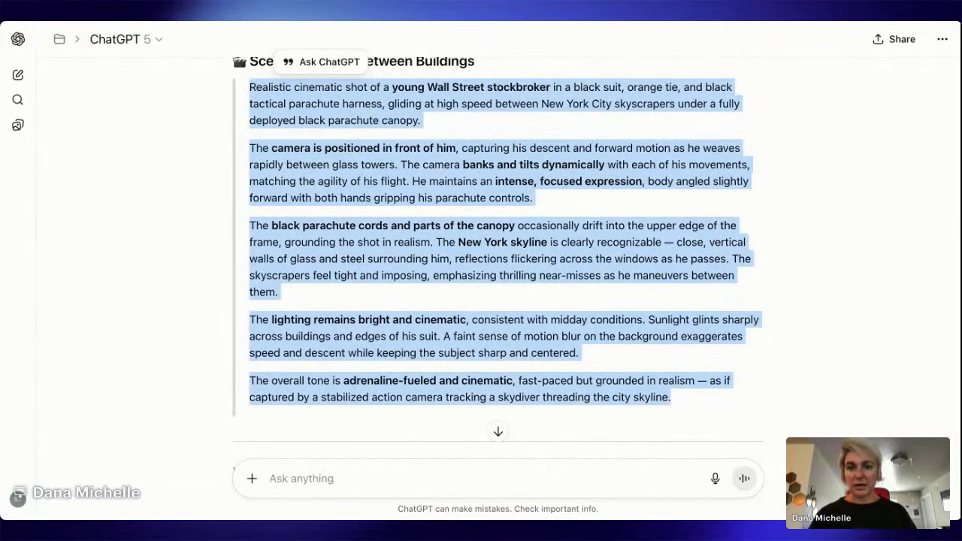
key("ctrl+Tab")
left_click(412, 431)
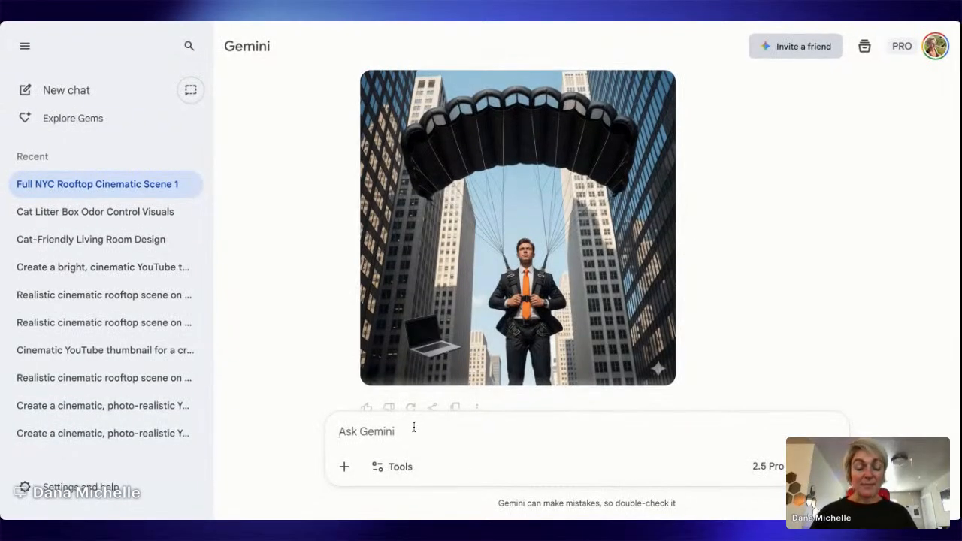
left_click(361, 443)
key("ctrl+v")
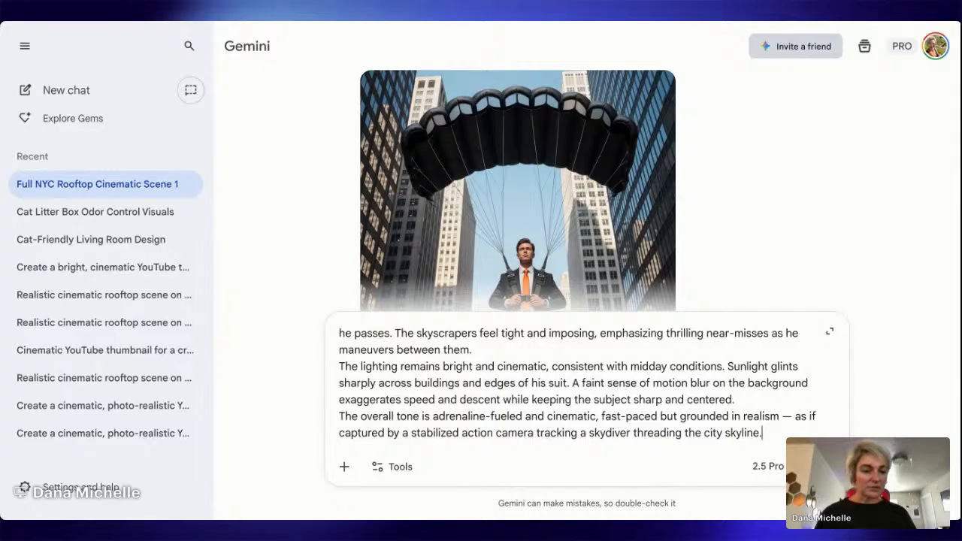
key("Return")
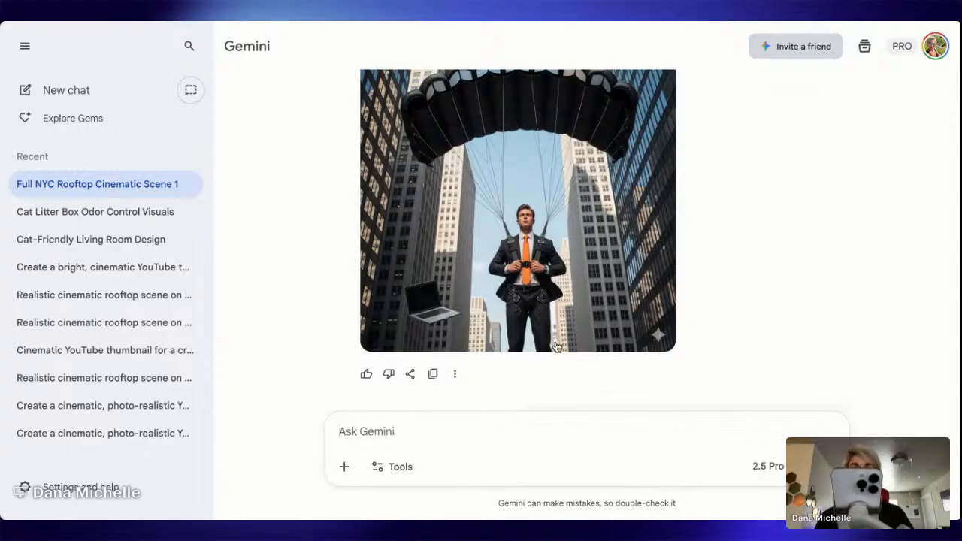
key("super+v")
key("Return")
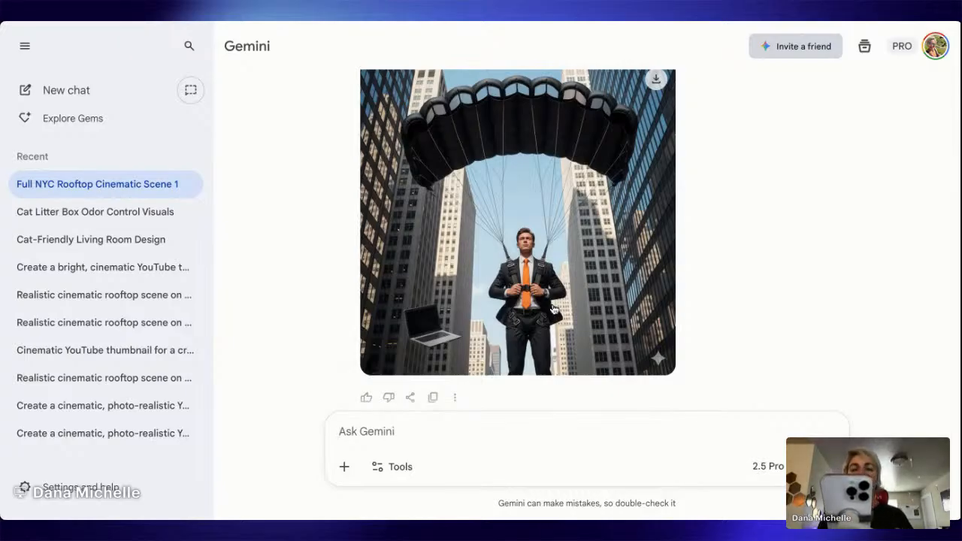
Examine Gemini's new Scene 6 image of the stockbroker gliding between skyscrapers under the parachute
scroll(555, 307, "down", 7)
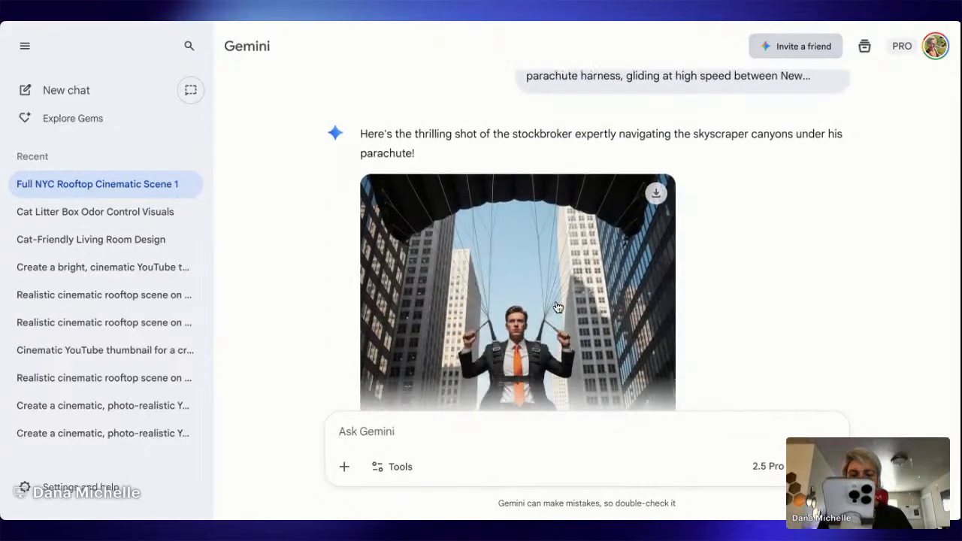
scroll(556, 308, "down", 2)
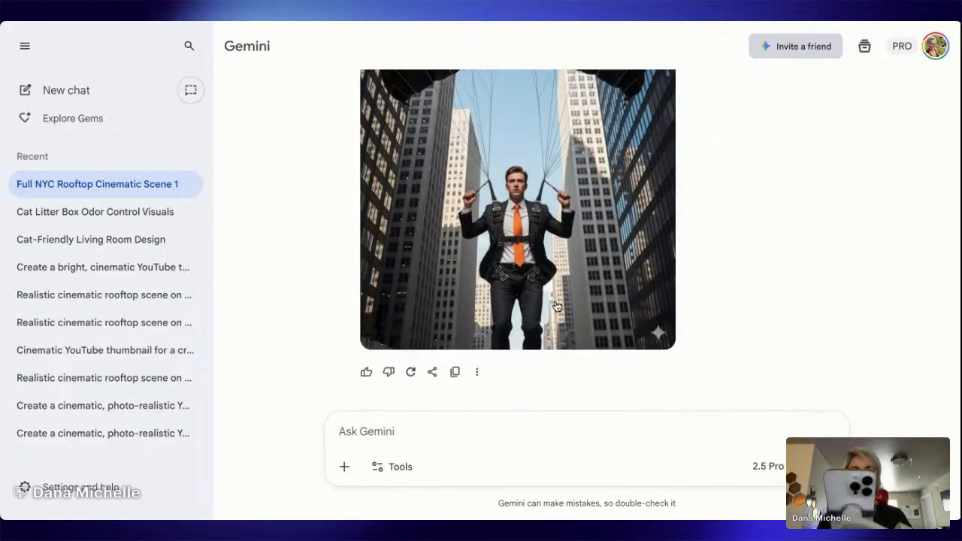
scroll(558, 308, "up", 1)
scroll(558, 308, "up", 1)
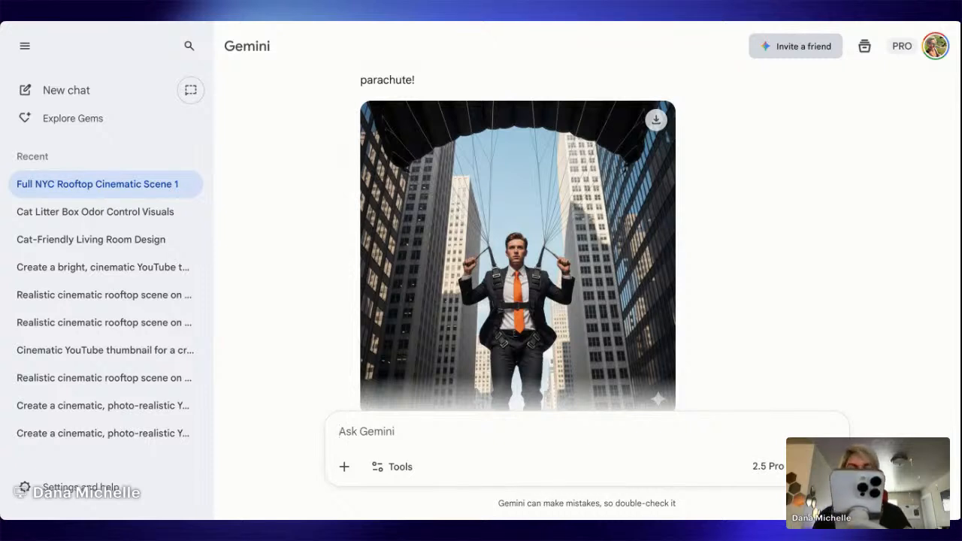
Compare the new Scene 6 image with the earlier parachute-and-laptop image in the chat and download the new one
scroll(518, 244, "down", 2)
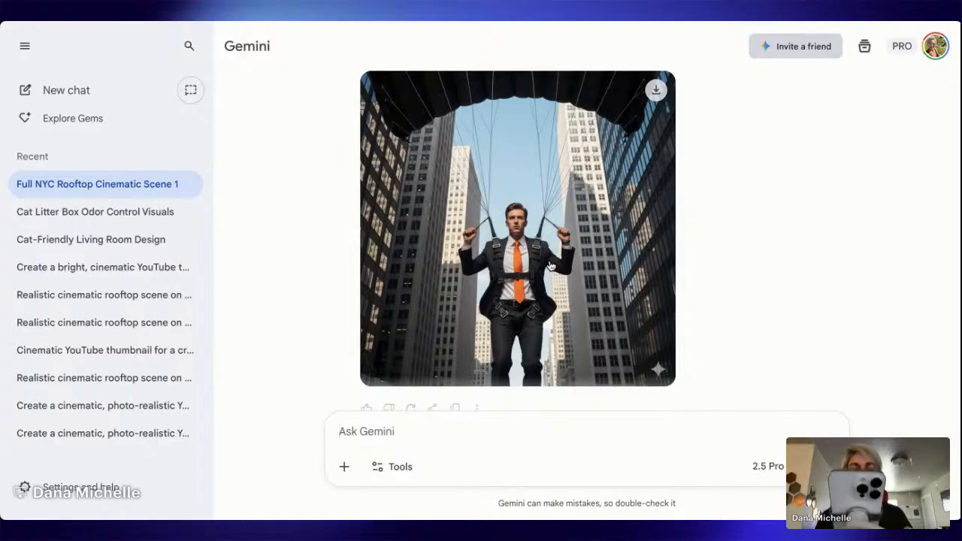
scroll(551, 266, "up", 10)
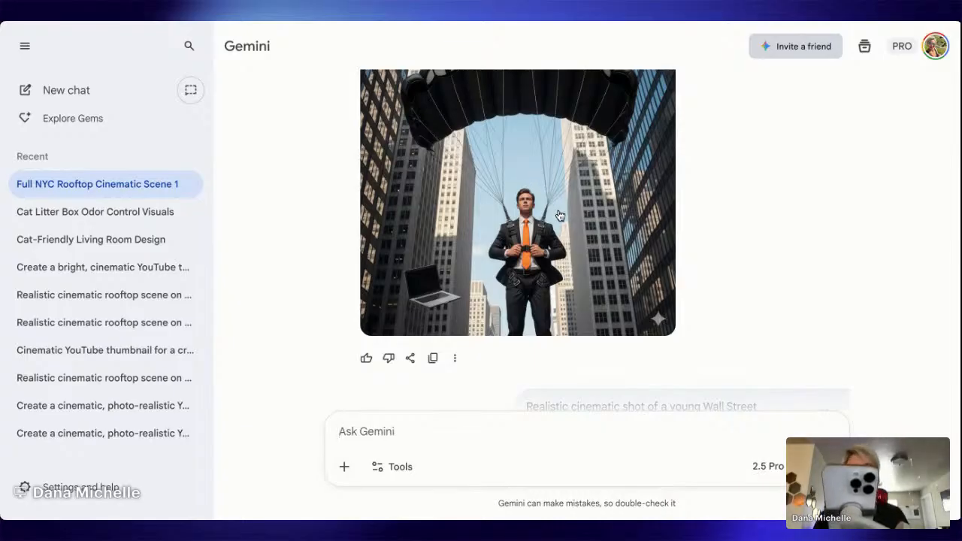
scroll(557, 214, "down", 4)
scroll(558, 216, "down", 4)
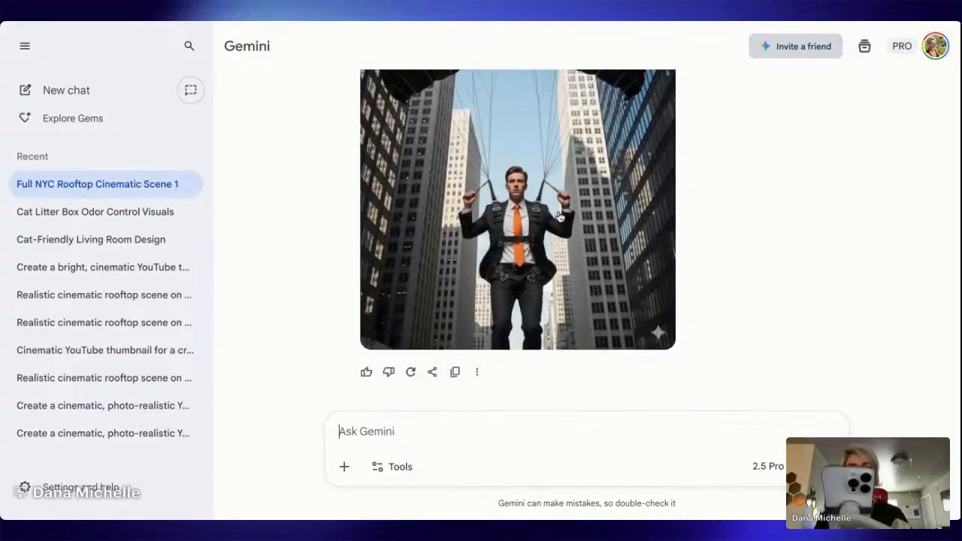
scroll(570, 218, "up", 1)
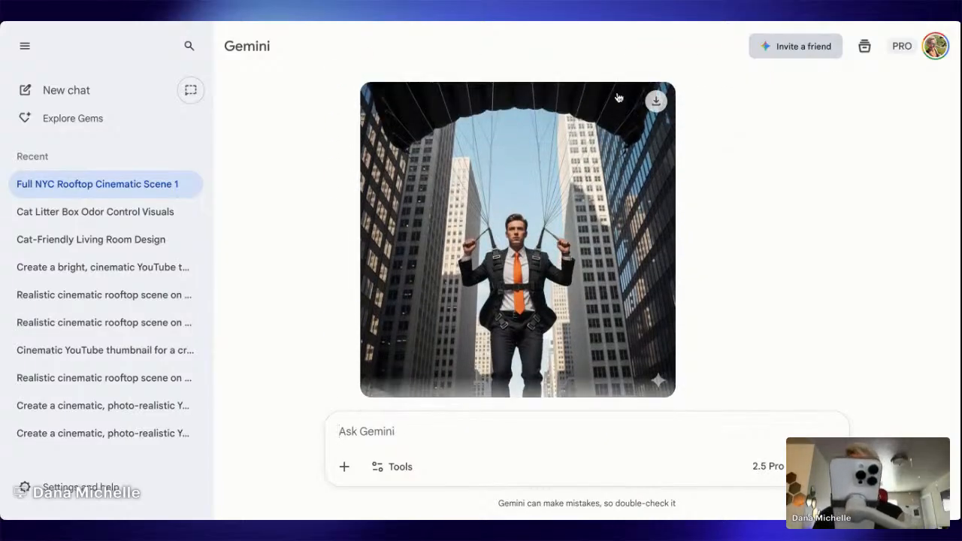
left_click(657, 102)
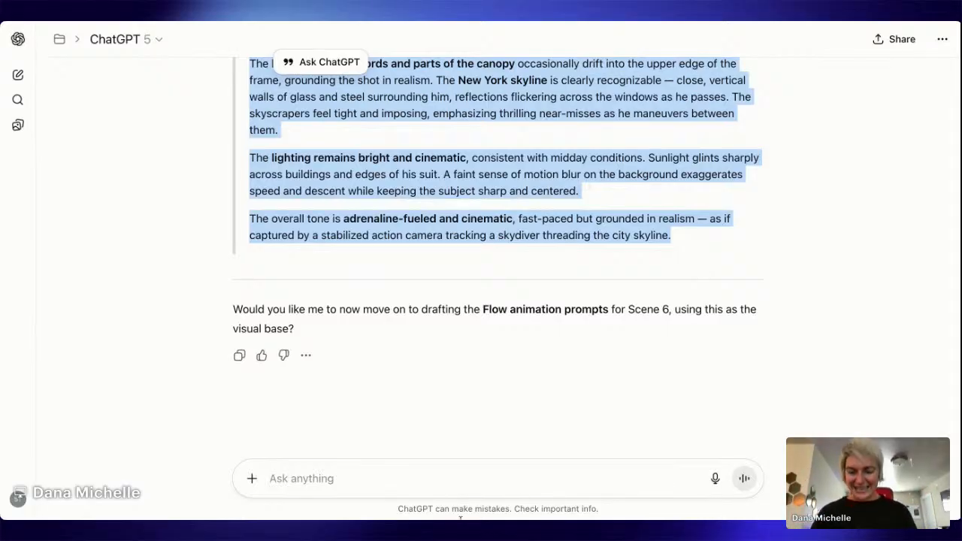
Switch to ChatGPT and send "Yes - move on to drafting the Flow animation prompts for Scene 6"
left_click(298, 492)
type("Yes -")
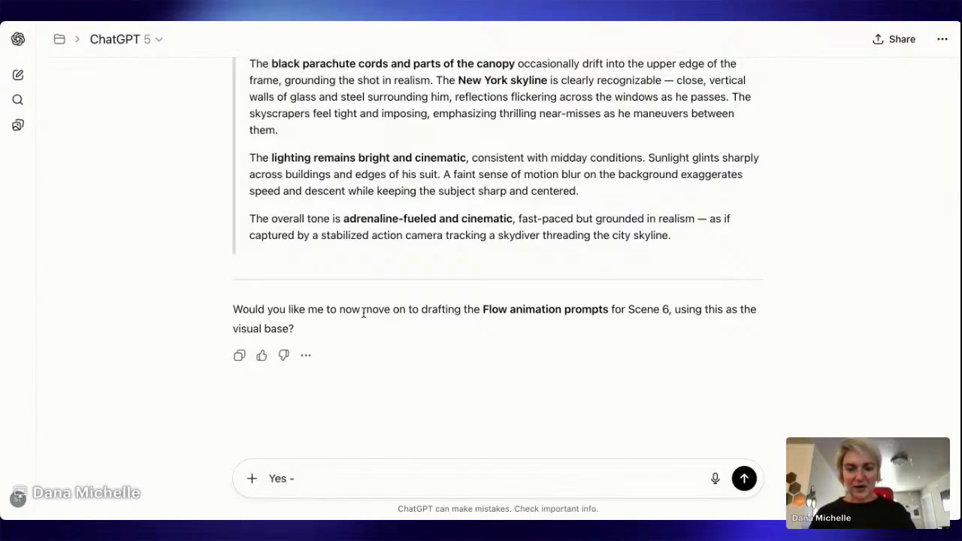
left_click_drag(364, 312, 575, 319)
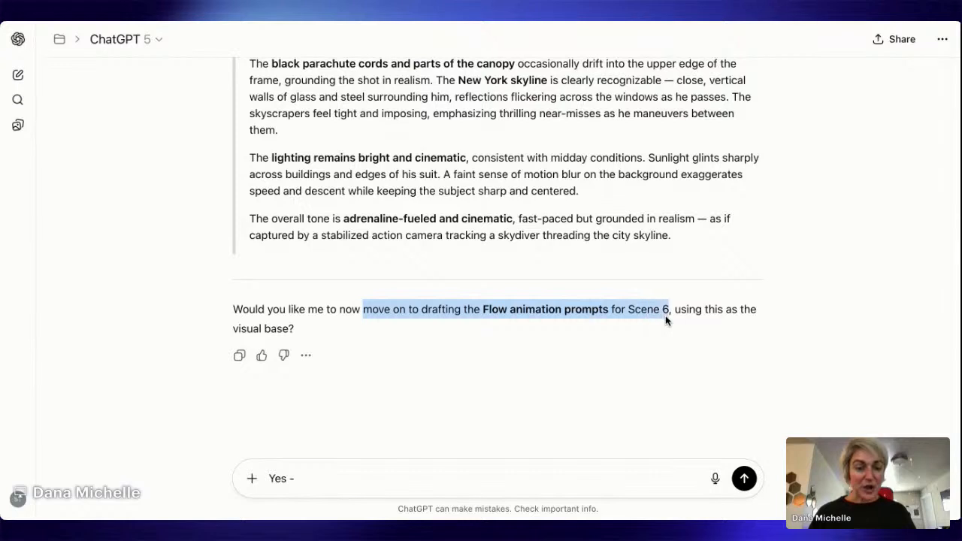
key("ctrl+c")
left_click(359, 473)
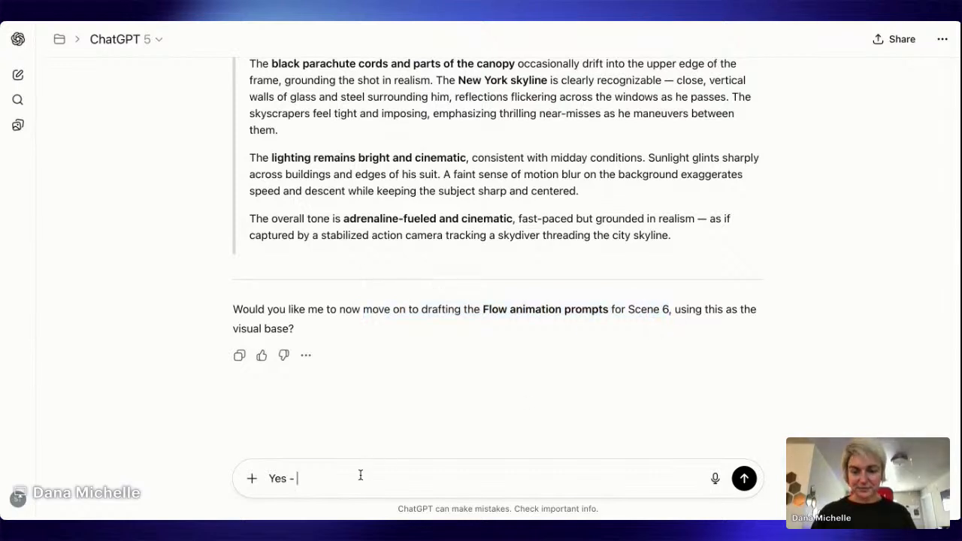
key("ctrl+v")
left_click(745, 479)
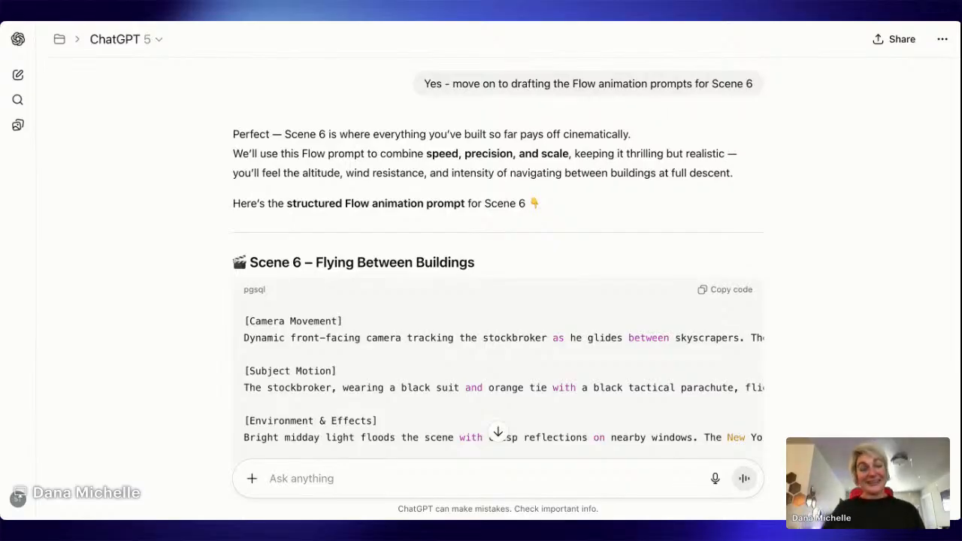
Copy ChatGPT's Scene 6 animation prompt into Flow's Frames to Video prompt and read through its camera, subject and environment sections
left_click(724, 291)
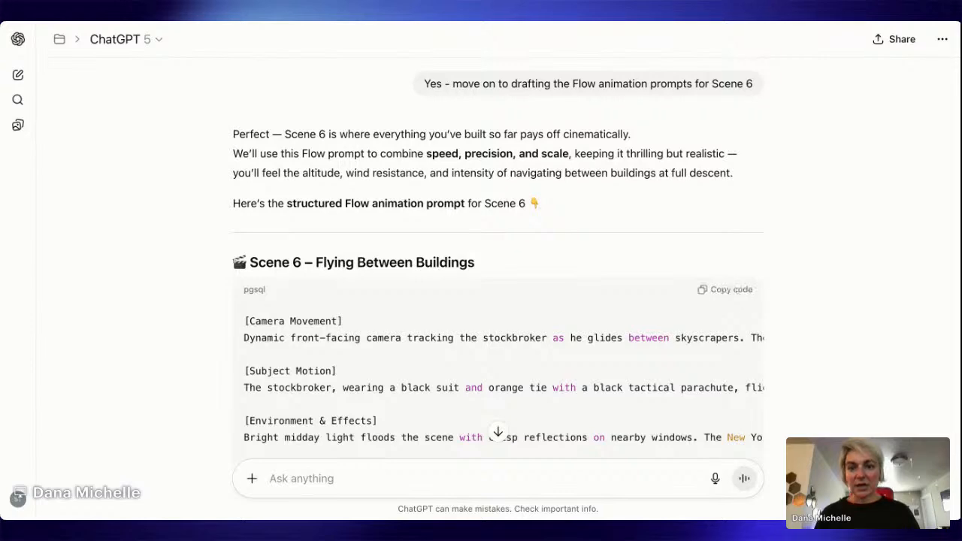
key("ctrl+Tab")
left_click(356, 430)
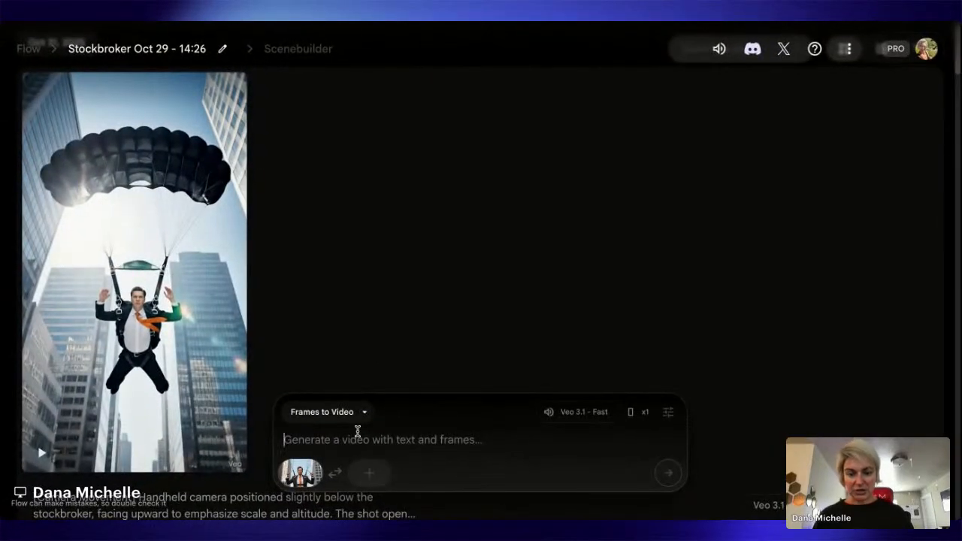
key("ctrl+v")
scroll(469, 242, "up", 10)
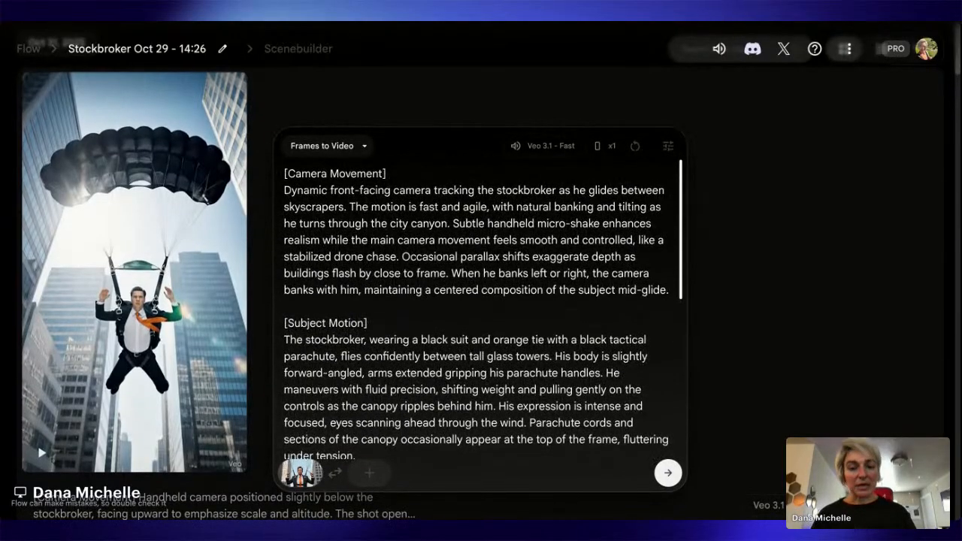
scroll(476, 310, "down", 1)
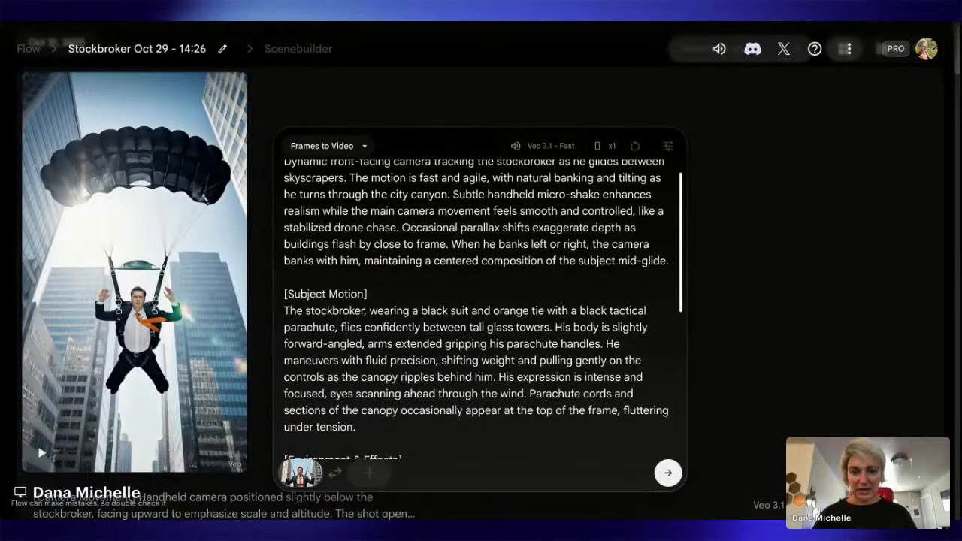
scroll(476, 310, "up", 1)
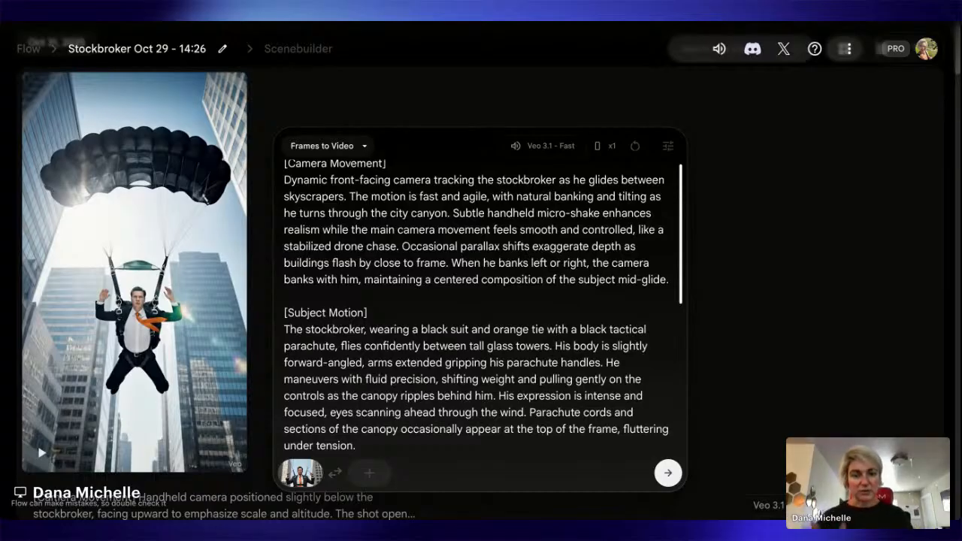
scroll(476, 310, "down", 5)
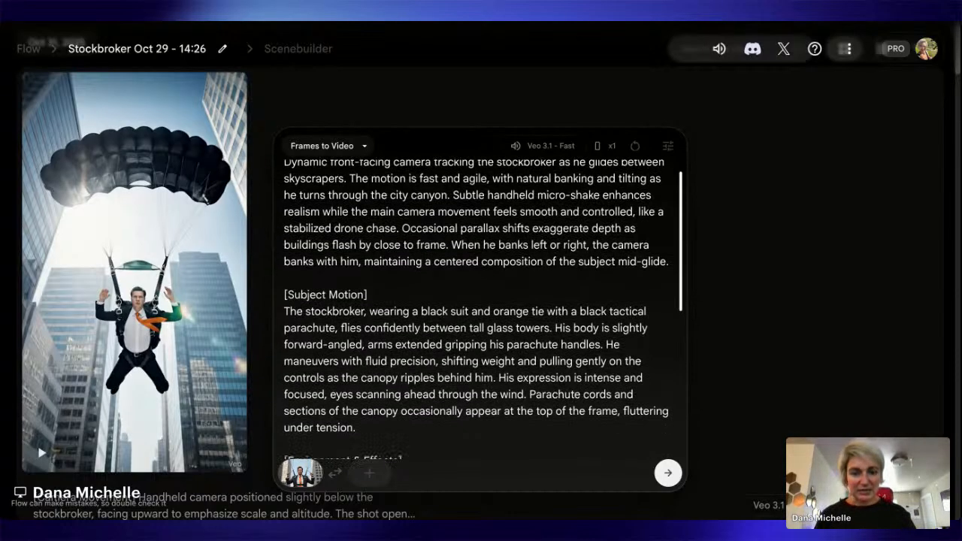
scroll(476, 311, "down", 1)
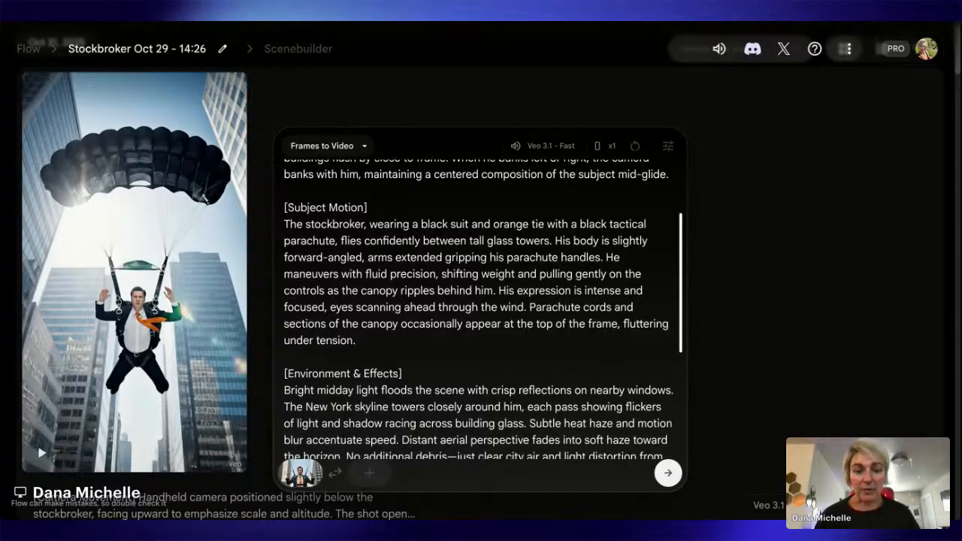
scroll(483, 309, "down", 1)
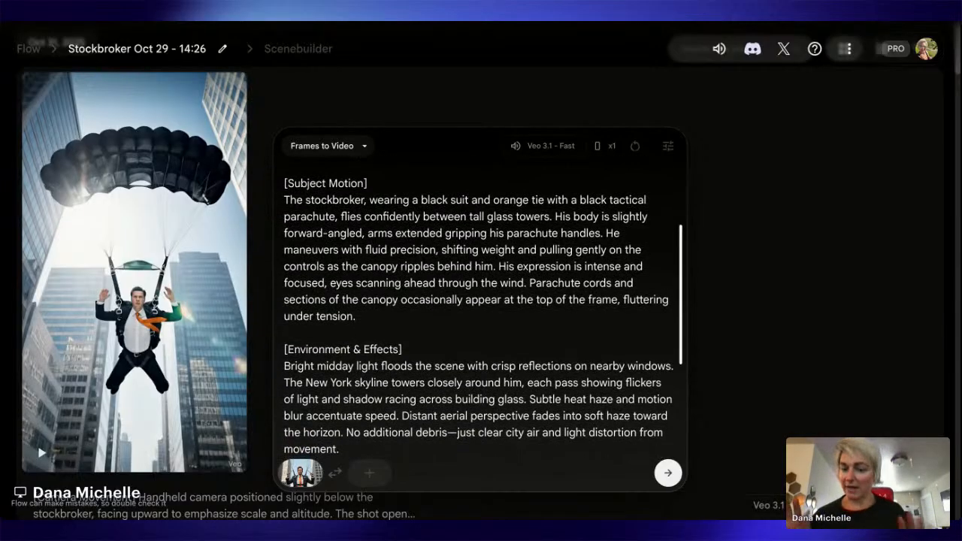
scroll(482, 310, "down", 6)
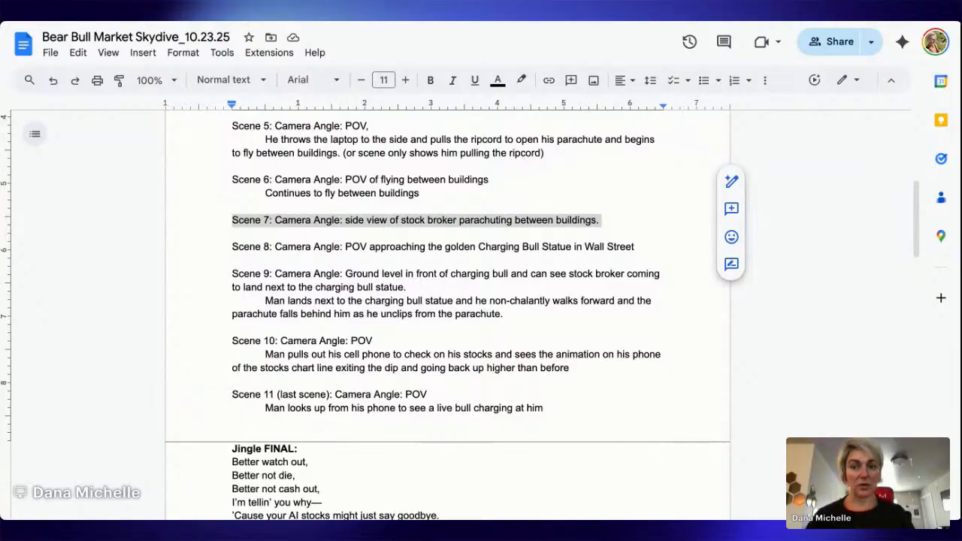
Copy the script's "Scene 7: Camera Angle: side view of stock broker parachuting between buildings." into the ChatGPT message and start it with "Yes -"
scroll(480, 343, "down", 4)
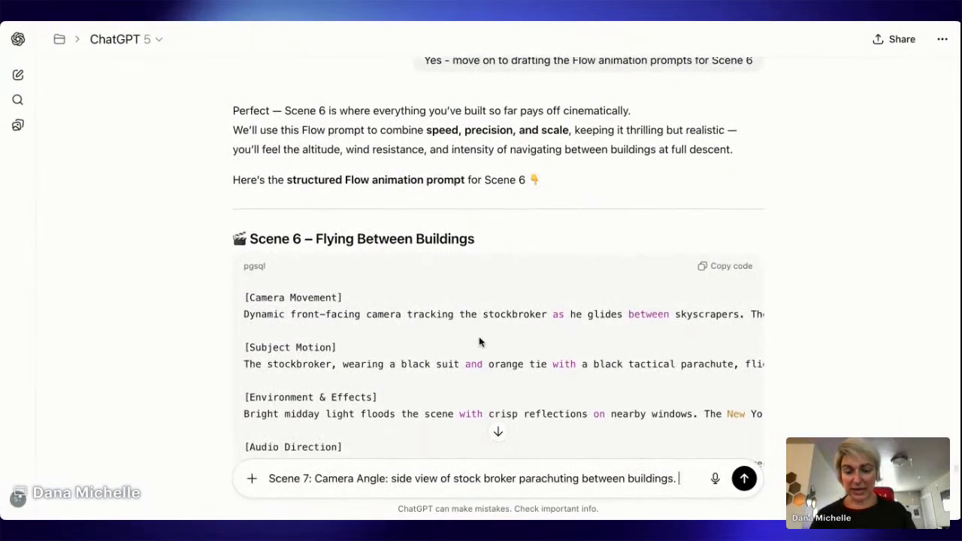
scroll(479, 342, "down", 3)
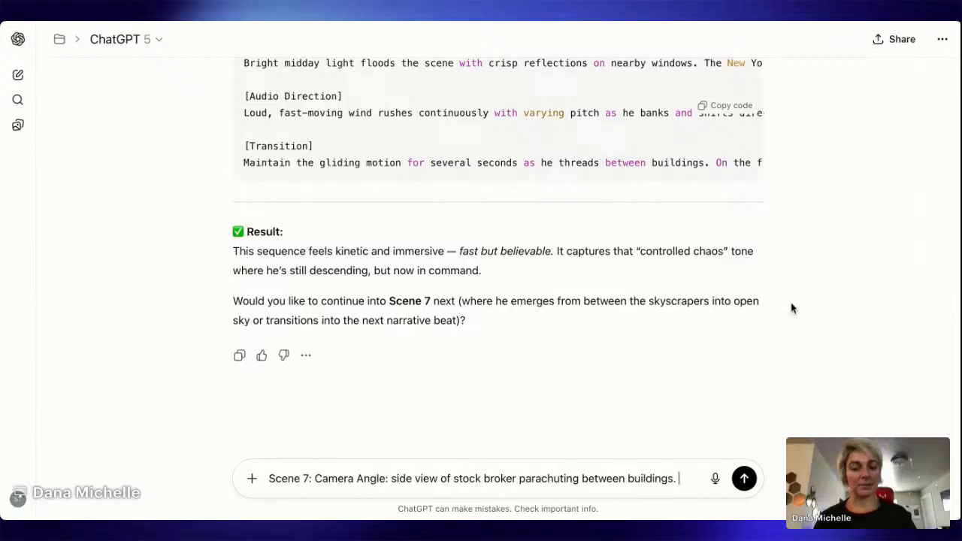
left_click(252, 479)
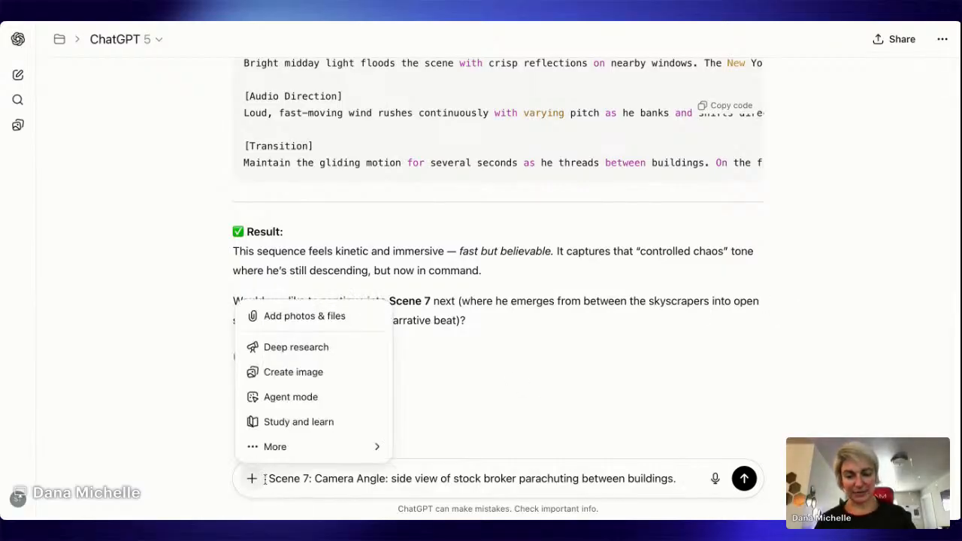
left_click_drag(292, 485, 268, 479)
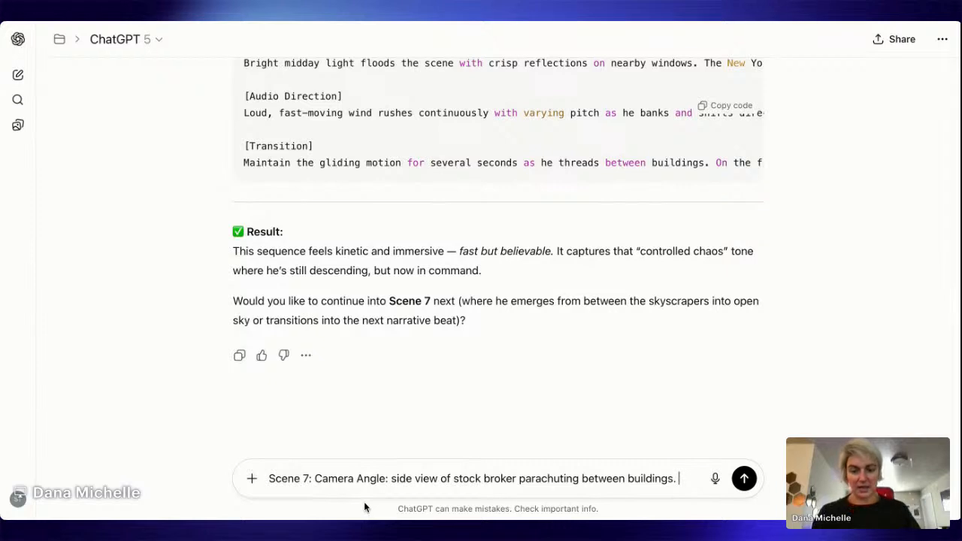
type("Yes - ")
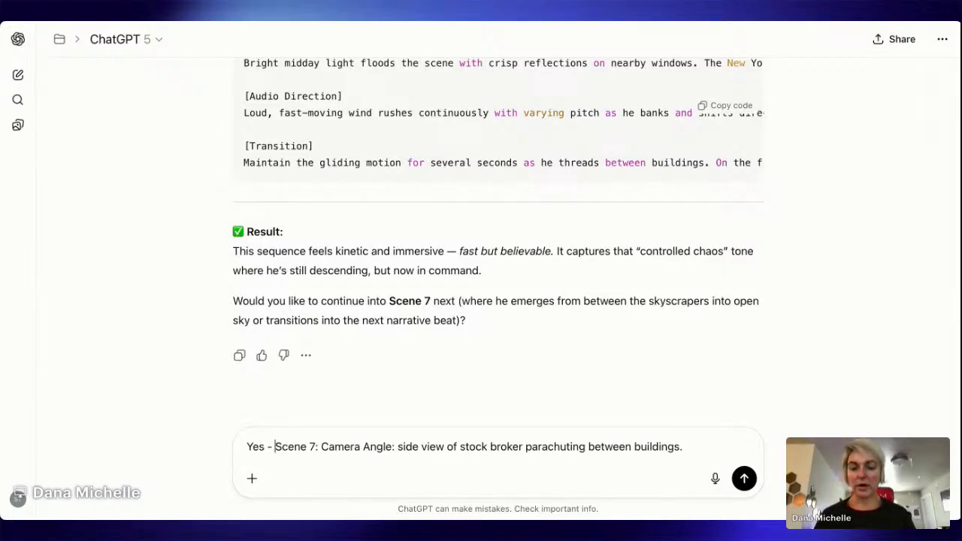
Insert "we are going to continue continue onto scene seven drafting the Gemini prompt here is" before the Scene 7 line and enclose that line in quotes
type("we are going to kill")
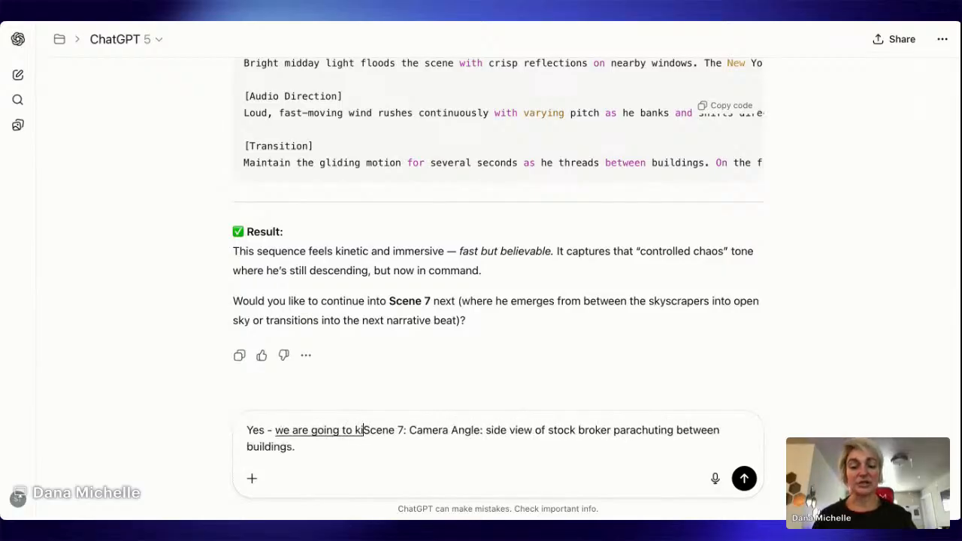
key("BackSpace")
key("BackSpace")
key("BackSpace")
key("BackSpace")
key("BackSpace")
type("can you continue onto seen seven")
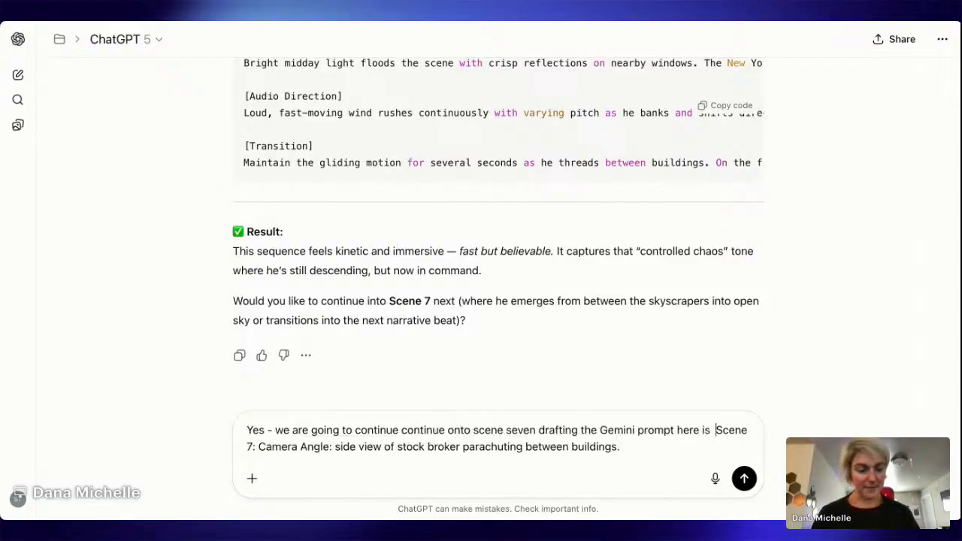
type("\"")
left_click(662, 447)
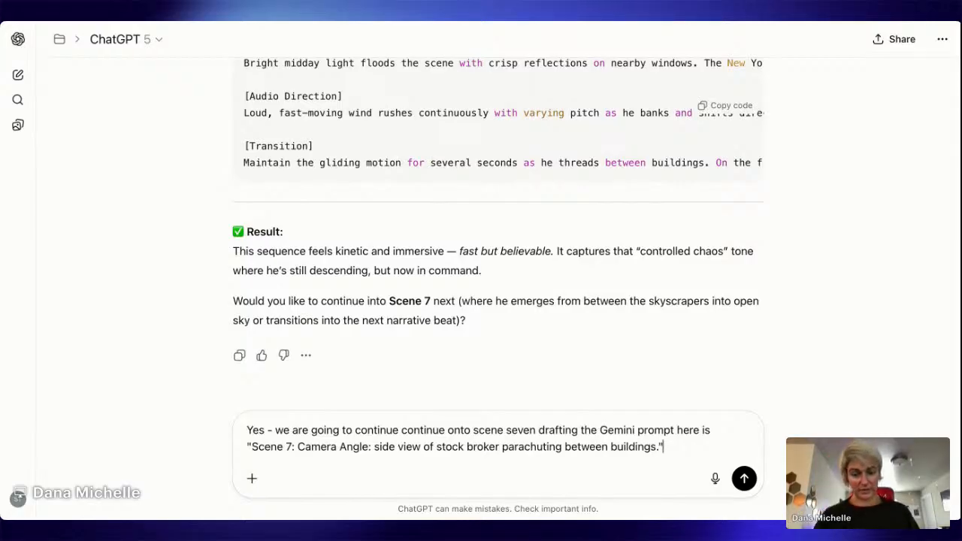
Clean up the draft message: delete the repeated "continue", replace "seven" with "7" and remove "here is"
double_click(363, 429)
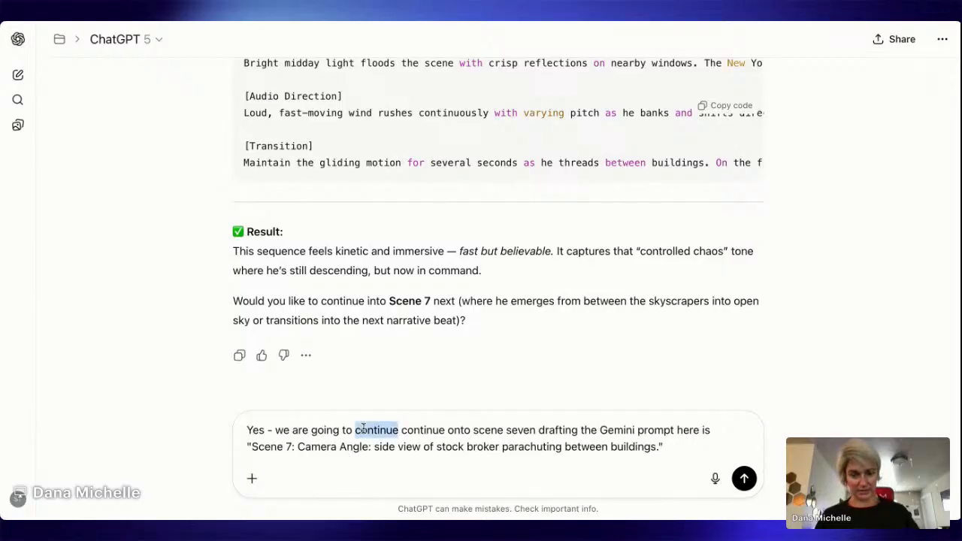
key("BackSpace")
key("BackSpace")
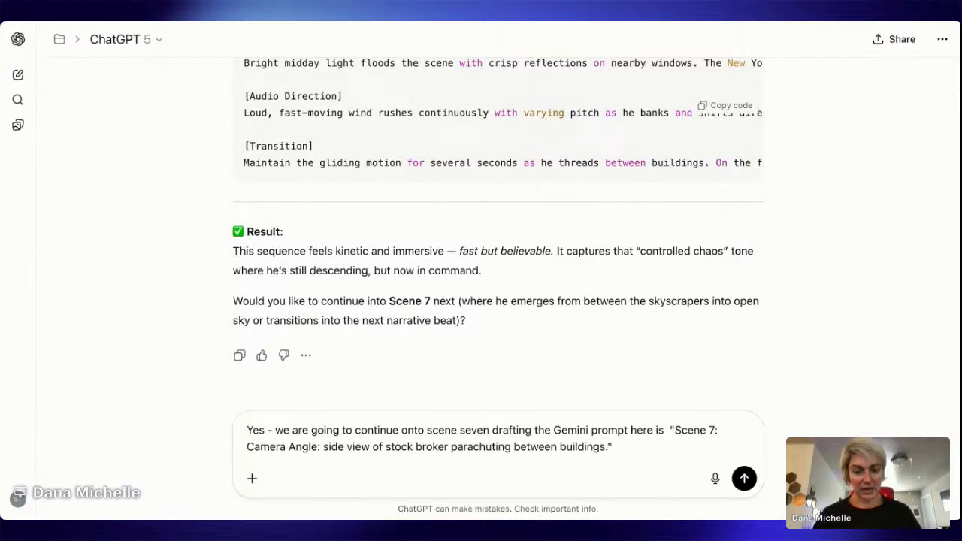
double_click(464, 432)
type("7")
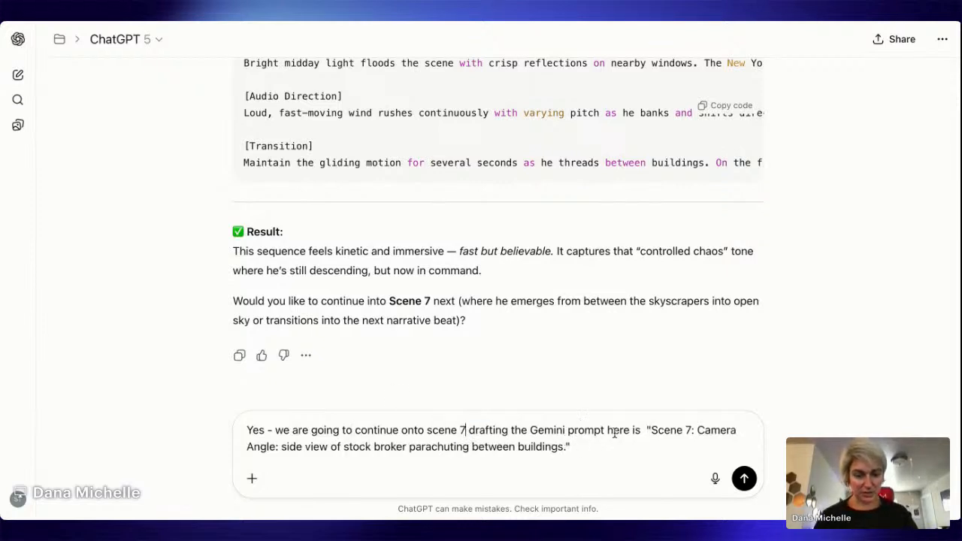
left_click_drag(609, 430, 645, 428)
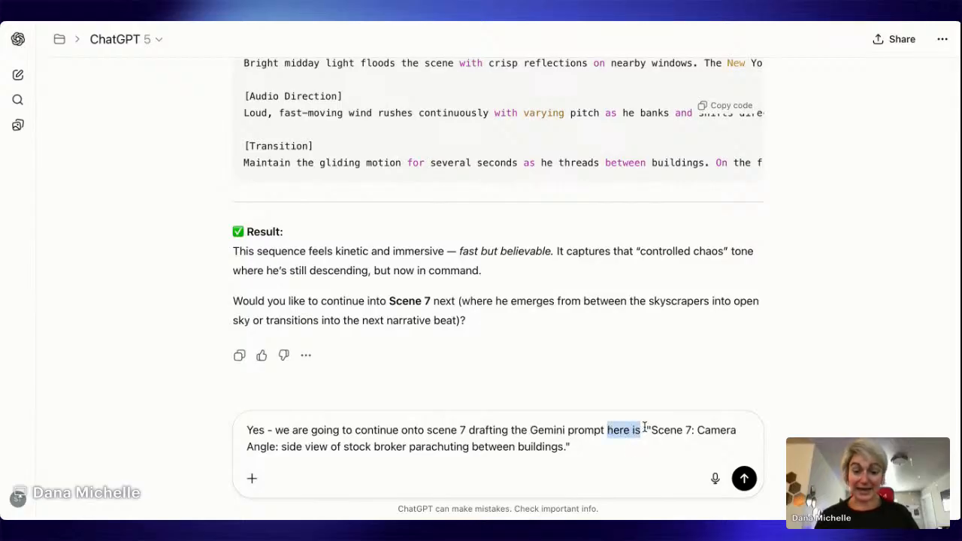
key("BackSpace")
key("BackSpace")
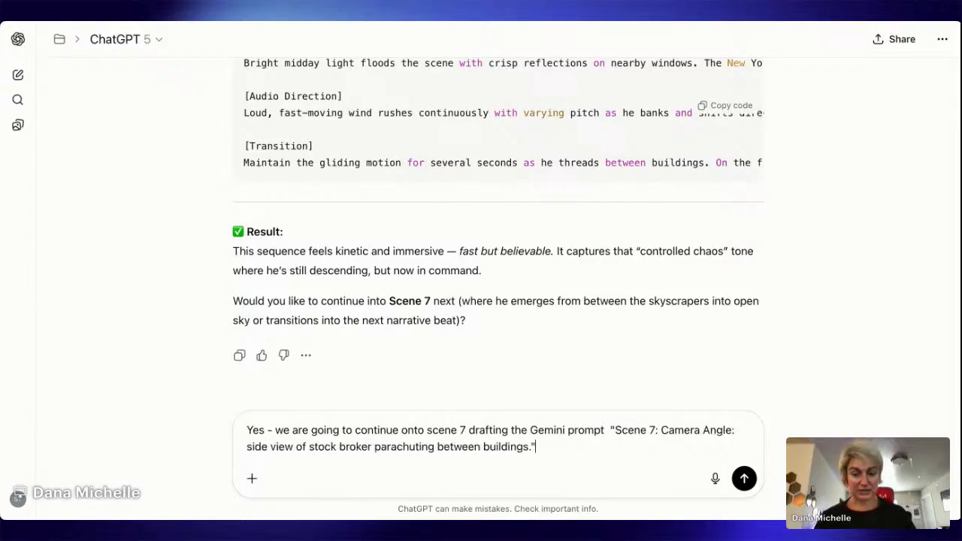
Add the paragraph "Ask me any and all clarification questions you have on the scene before drafting the gym and I prompt" and send the message
key("shift+Return")
key("shift+Return")
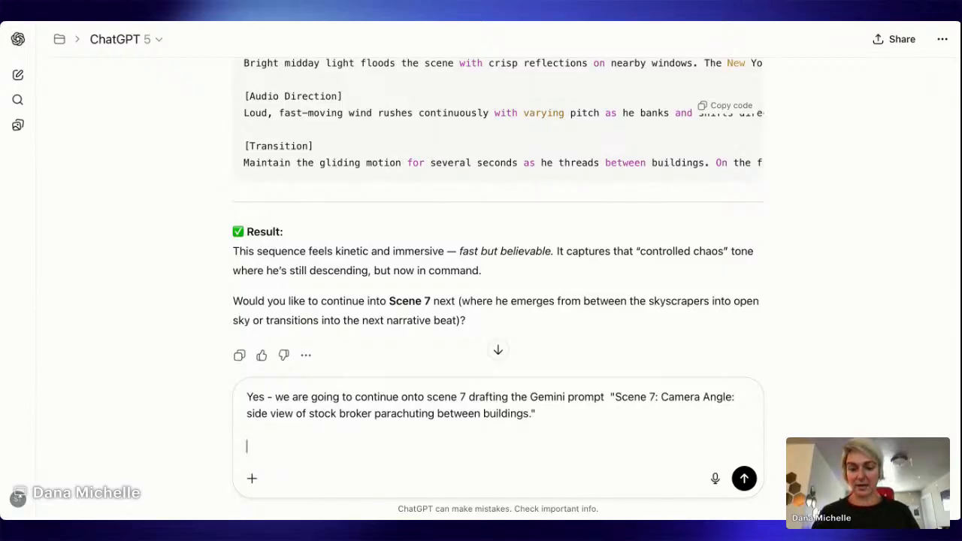
type("As")
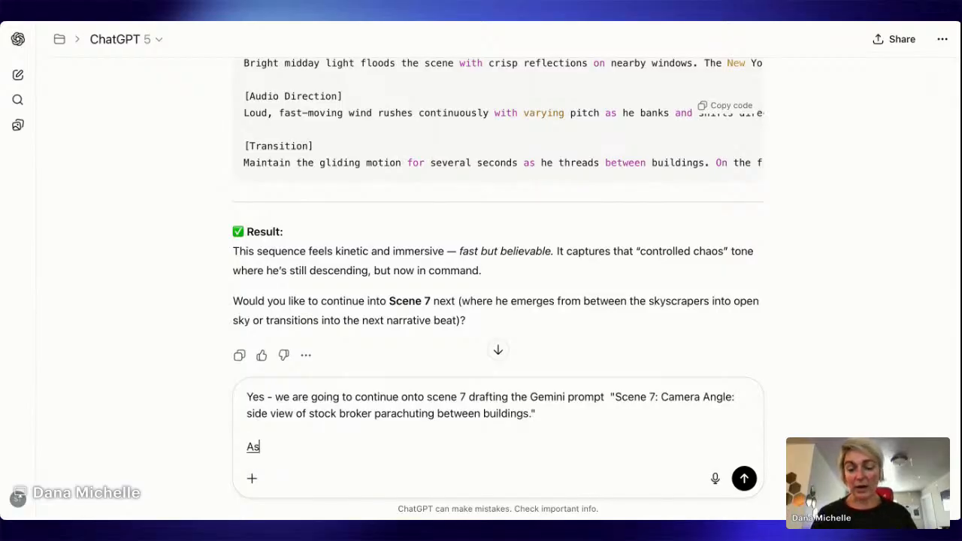
type("k me any and all clarification")
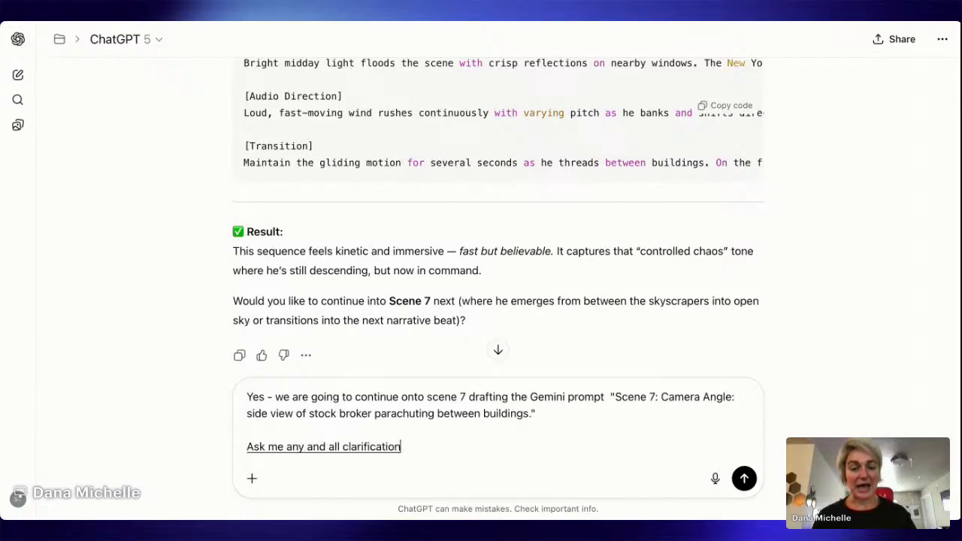
type(" questions you have on the")
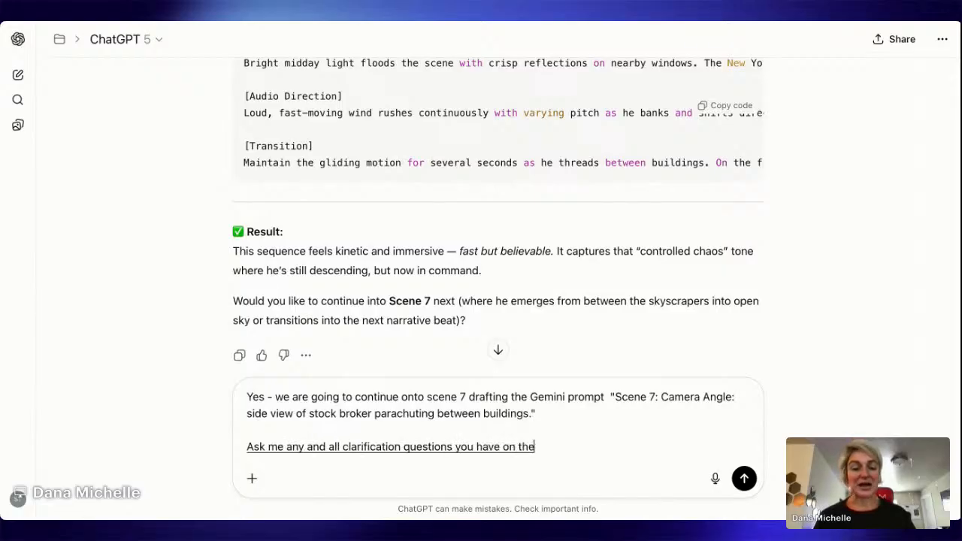
type(" scene before drafting the gym and I prompt")
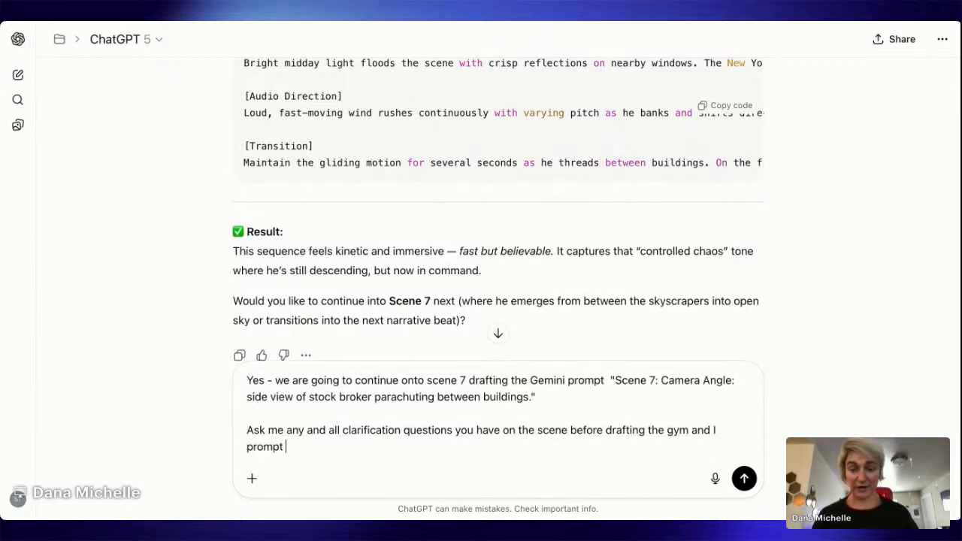
key("Return")
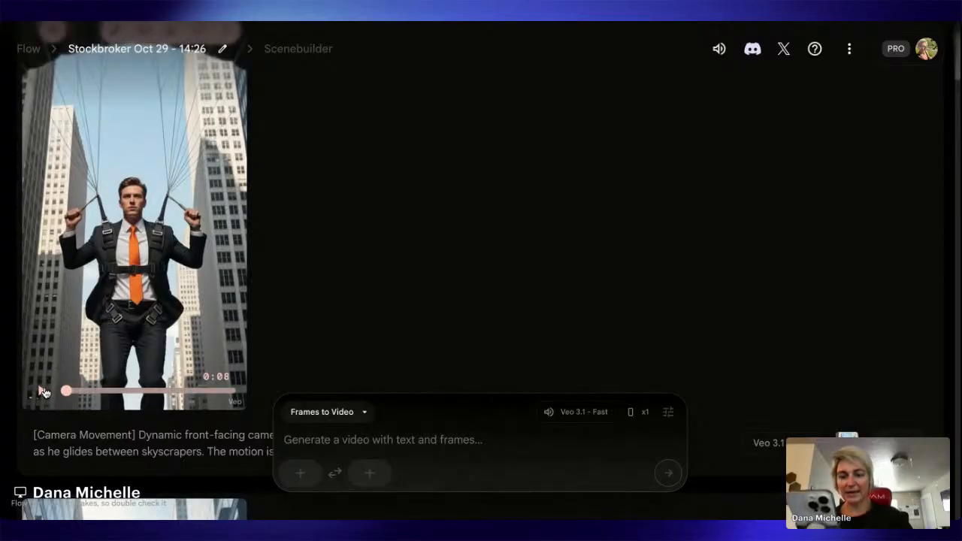
Switch to Flow and play the Scene 6 clip of the stockbroker gliding between skyscrapers and the earliest rooftop door clips
left_click(43, 392)
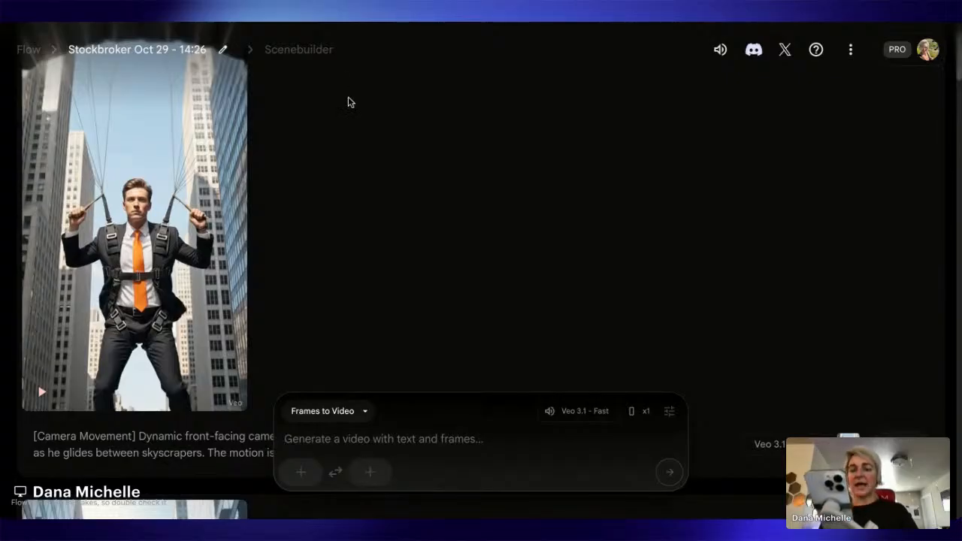
scroll(331, 171, "down", 2)
scroll(331, 172, "down", 10)
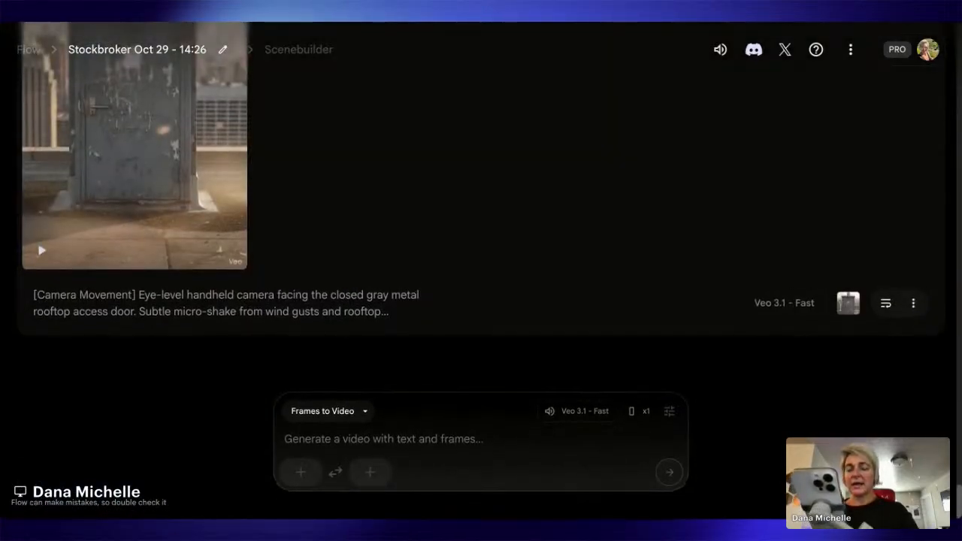
mouse_move(129, 321)
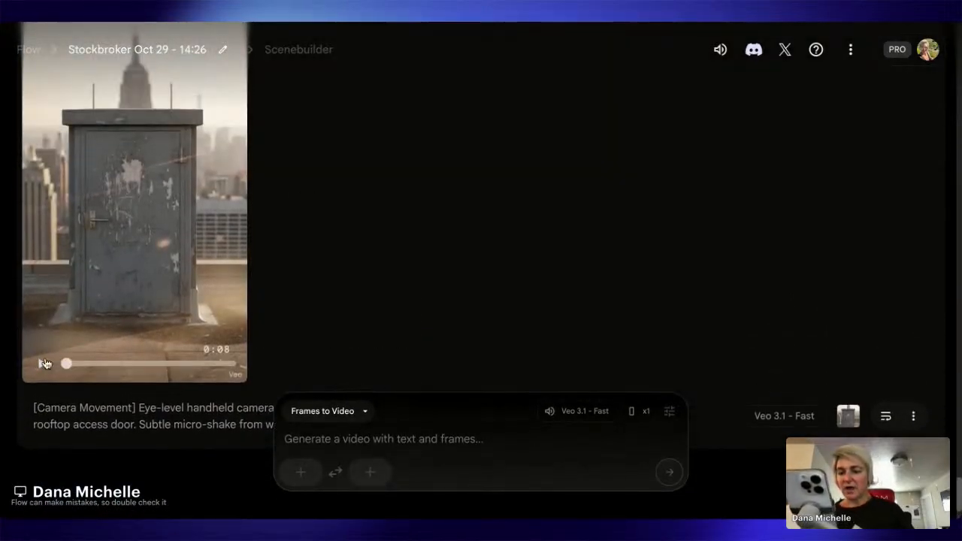
left_click(42, 366)
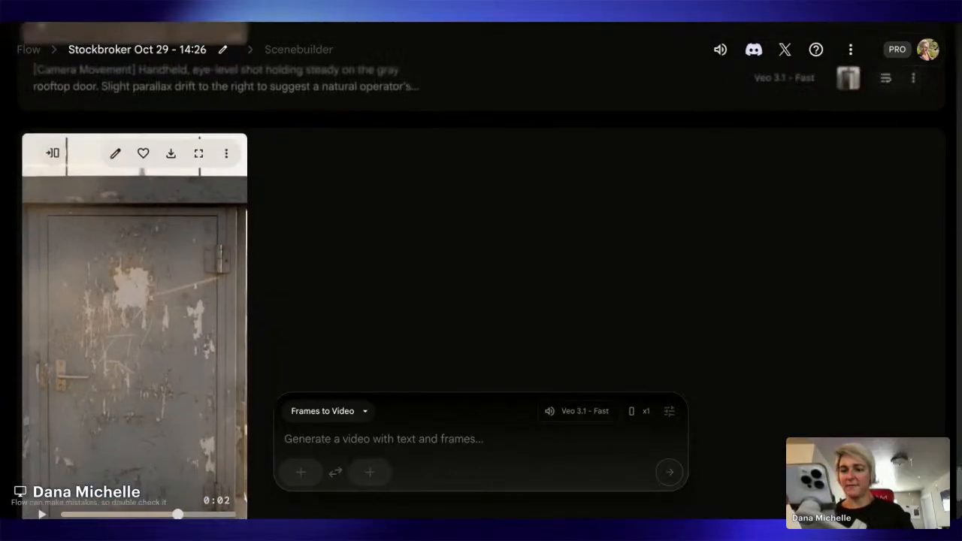
left_click(41, 426)
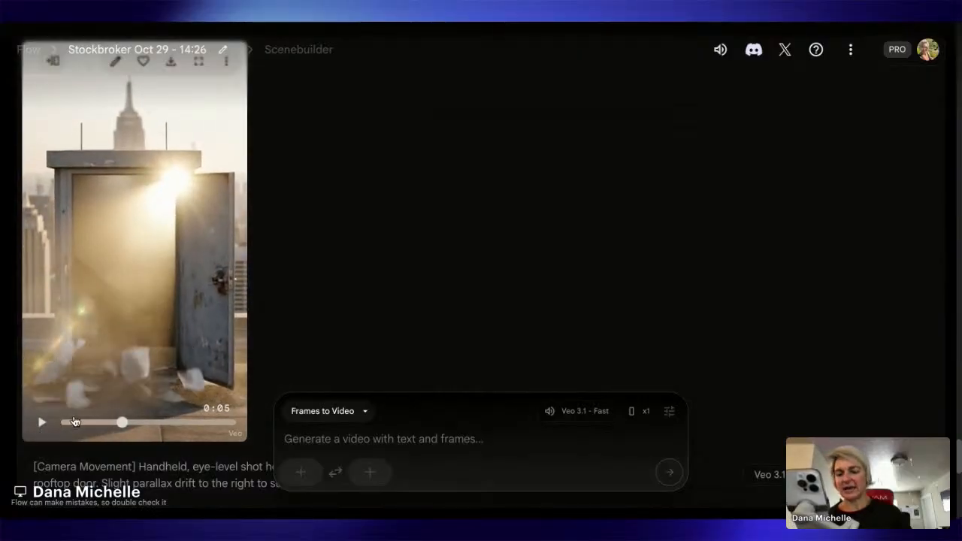
Review the clip of the stockbroker running out of the rooftop door and the clips of the bear on the rooftop
scroll(74, 422, "up", 6)
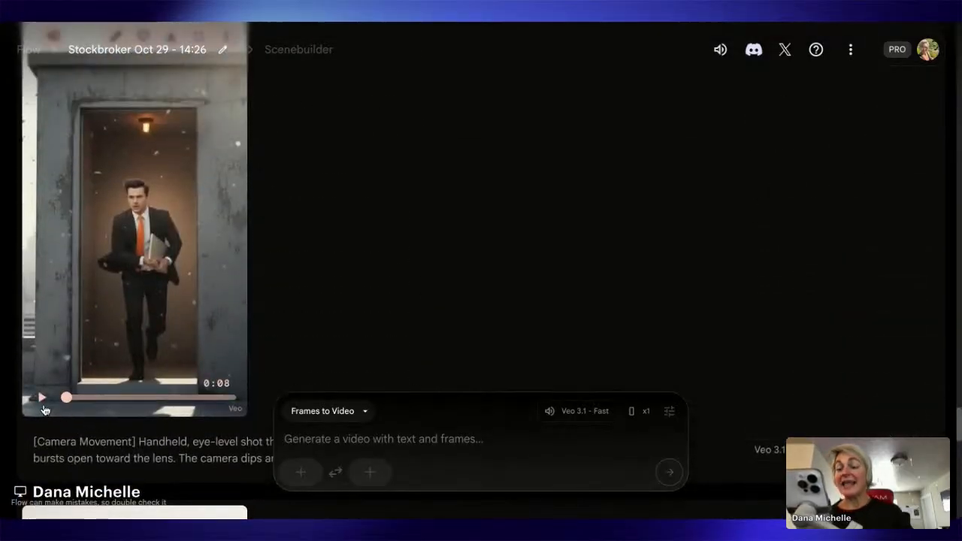
left_click(41, 401)
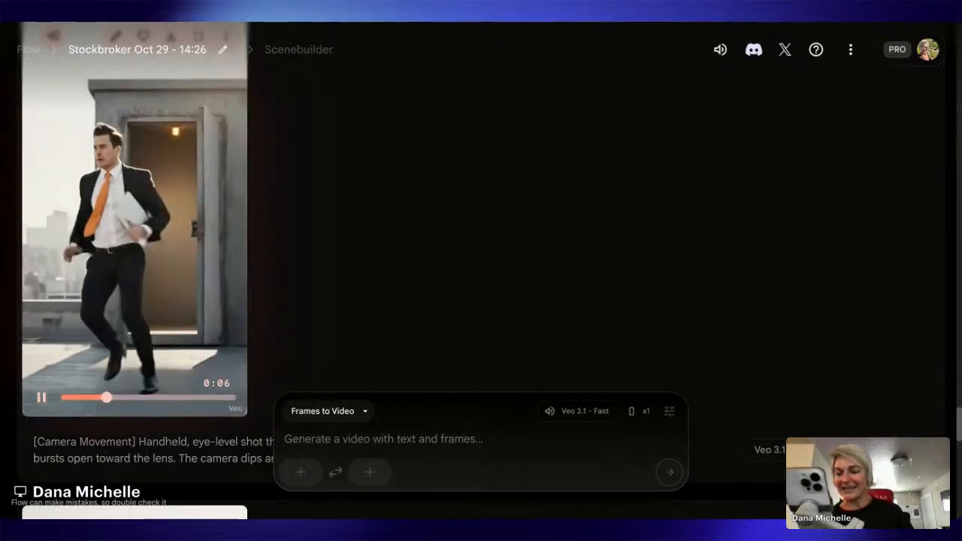
scroll(81, 387, "down", 10)
scroll(81, 387, "up", 1)
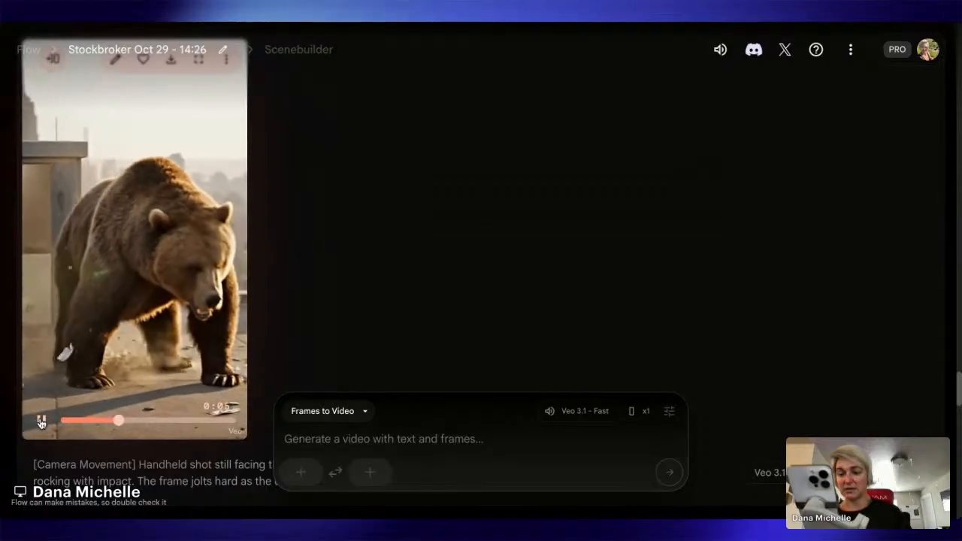
scroll(57, 411, "up", 10)
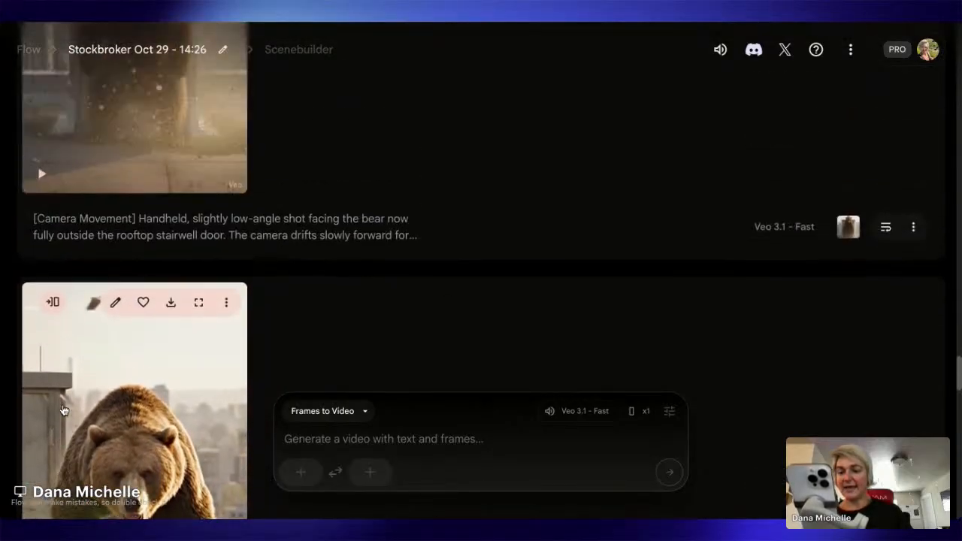
scroll(57, 411, "up", 2)
scroll(60, 409, "down", 3)
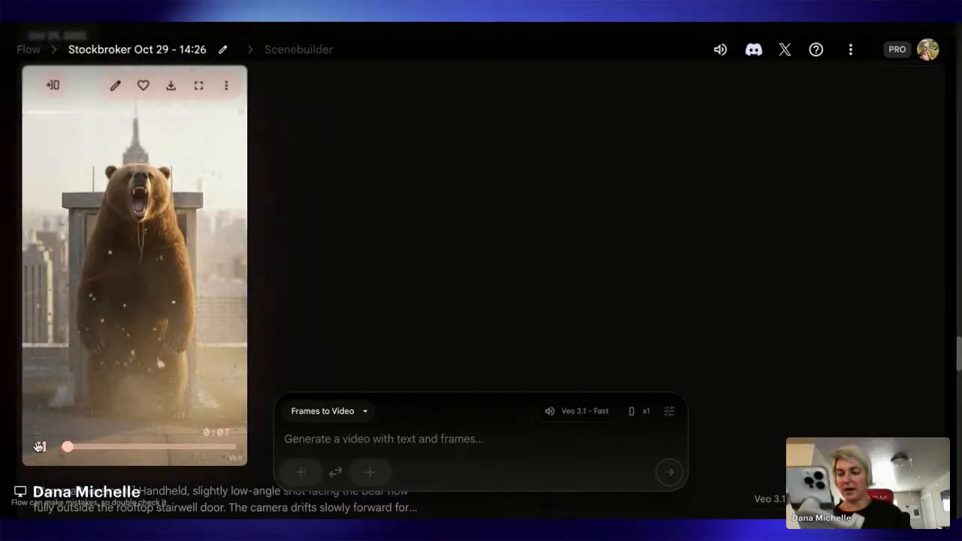
left_click(40, 447)
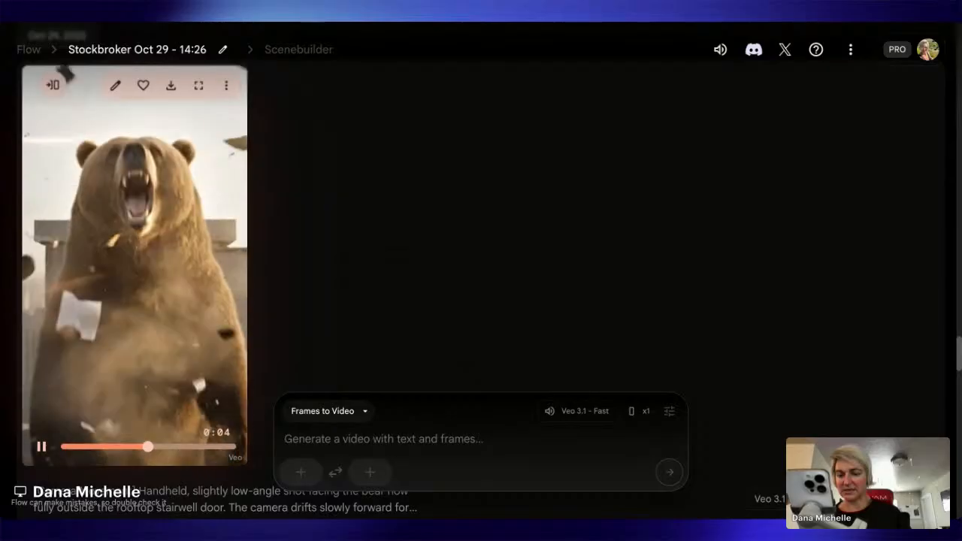
Play the clip of the stockbroker leaping off the rooftop and the front-facing clip of him free-falling between skyscrapers
scroll(50, 428, "up", 5)
scroll(50, 429, "up", 3)
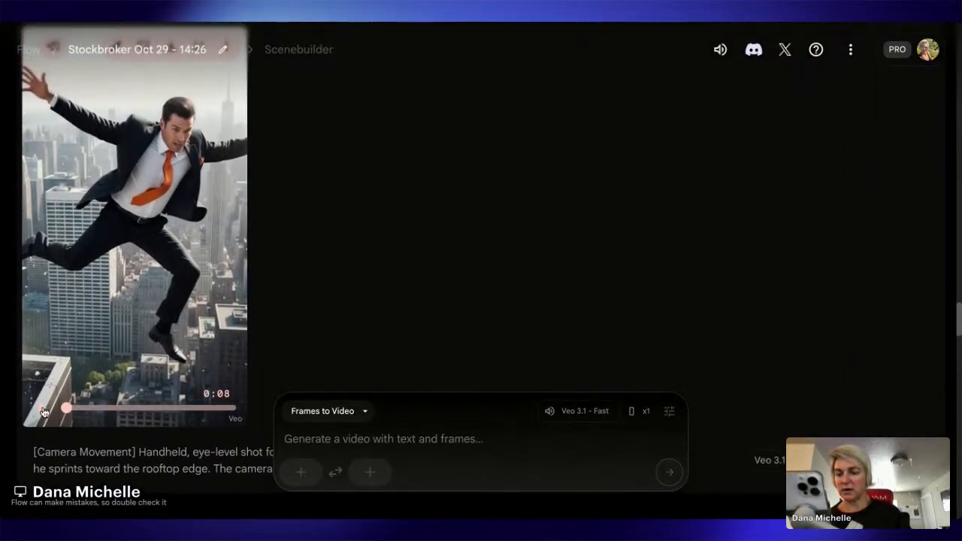
scroll(46, 418, "down", 1)
left_click(44, 410)
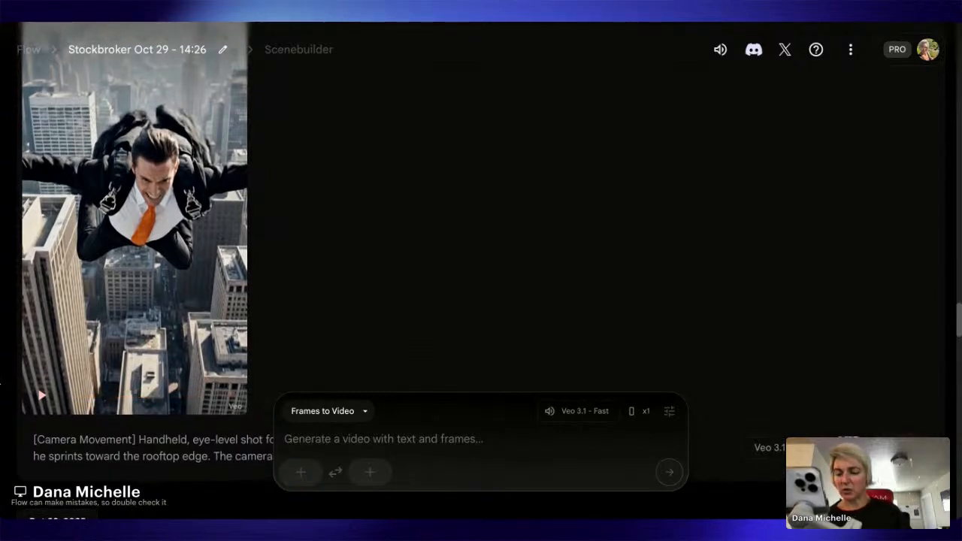
left_click(47, 404)
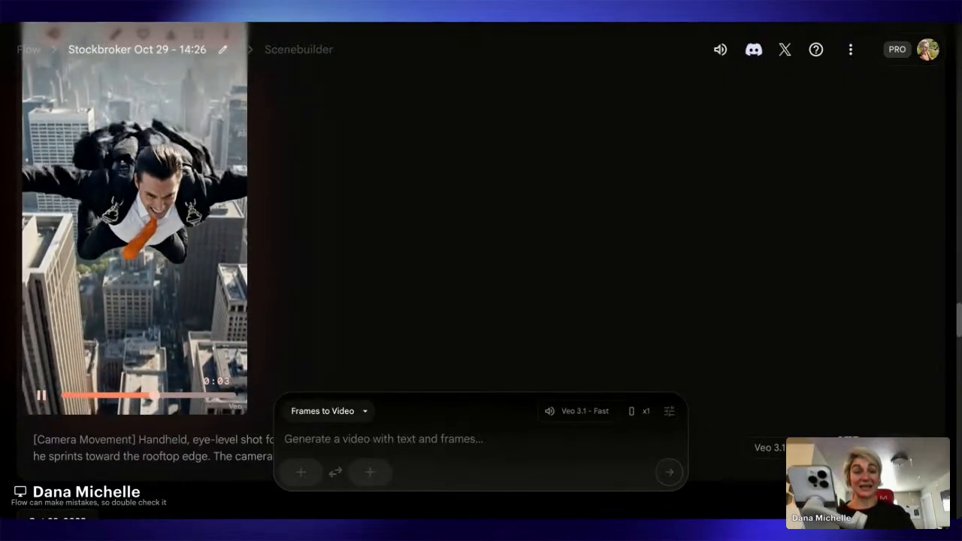
scroll(71, 398, "up", 3)
scroll(71, 398, "up", 4)
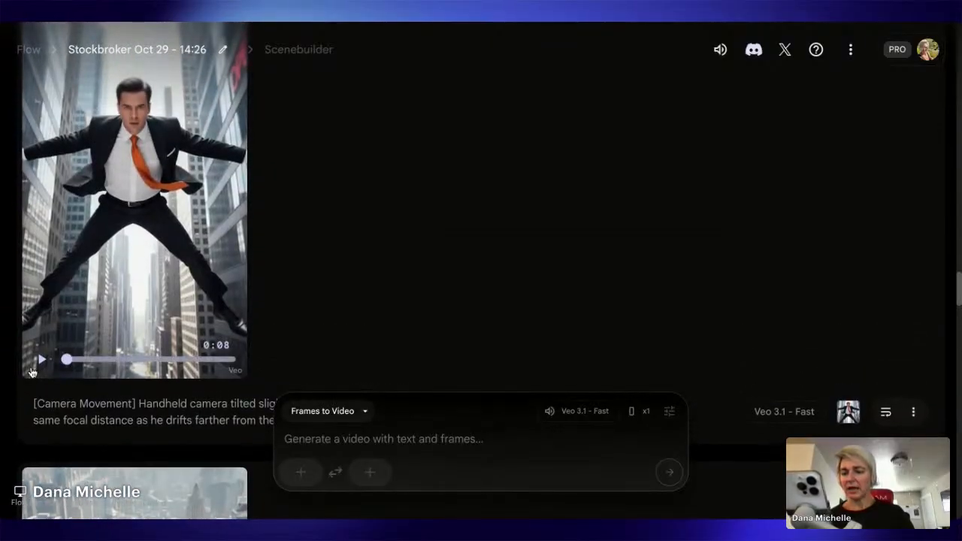
left_click(41, 361)
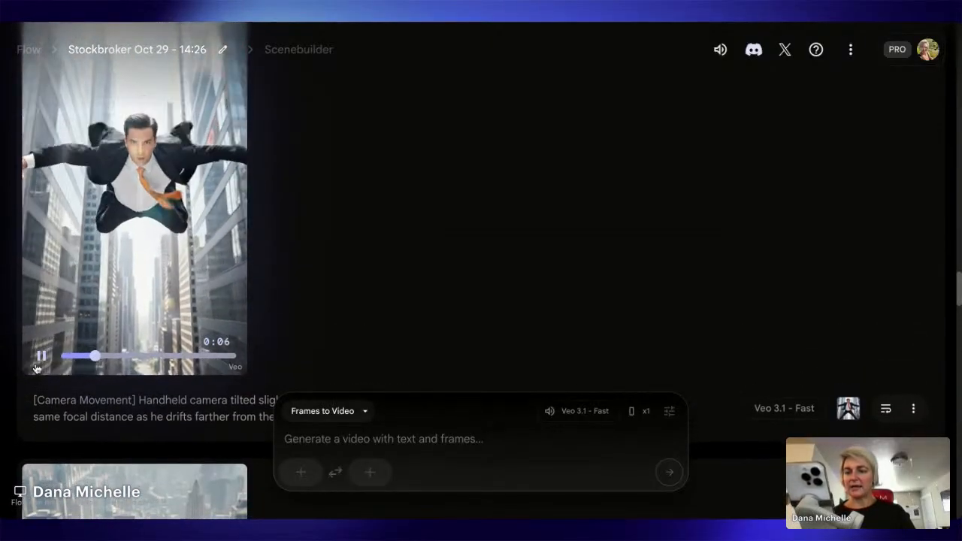
Review the first-person laptop stock chart clip and the neighbouring clip shot from a handheld perspective just below the stockbroker
scroll(43, 371, "up", 4)
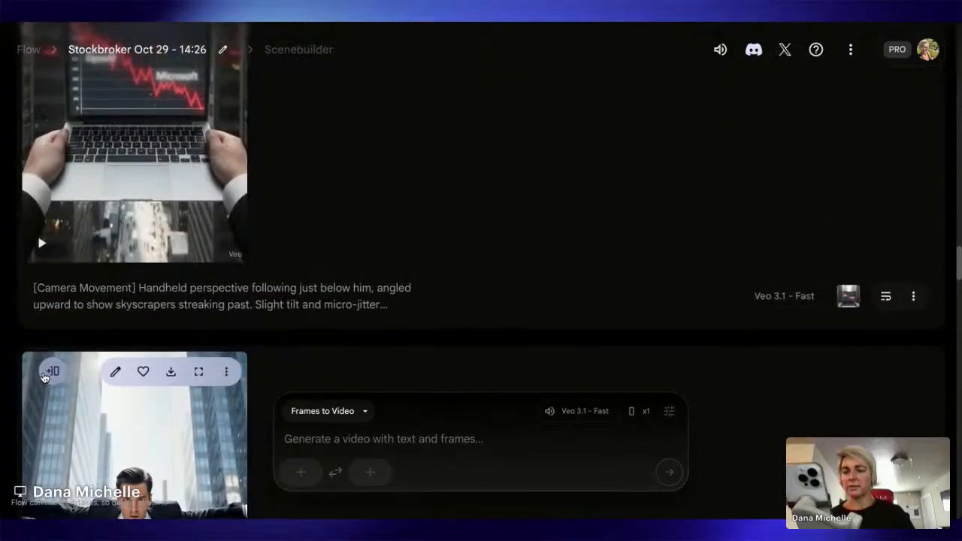
scroll(44, 376, "up", 5)
scroll(45, 385, "up", 3)
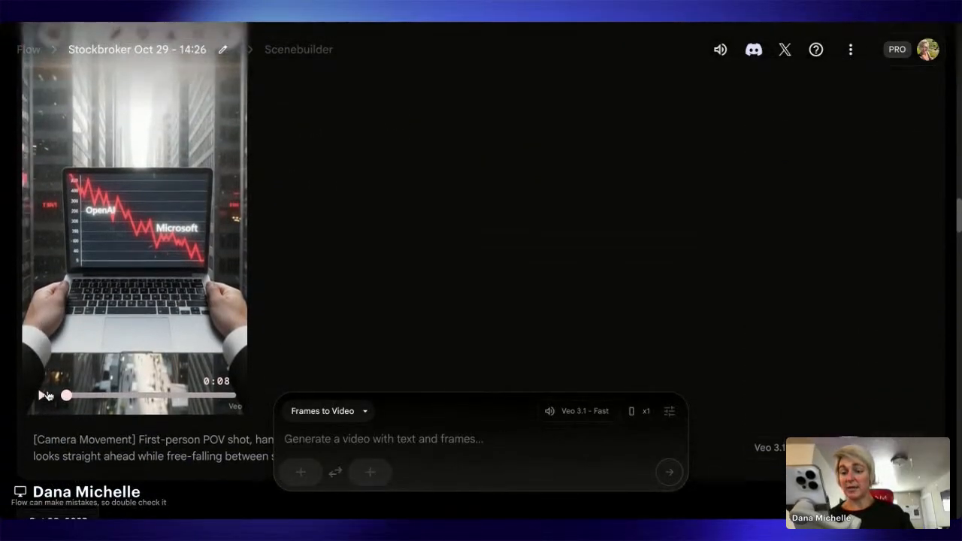
scroll(49, 393, "down", 5)
scroll(54, 395, "down", 2)
scroll(60, 473, "down", 2)
scroll(68, 460, "up", 1)
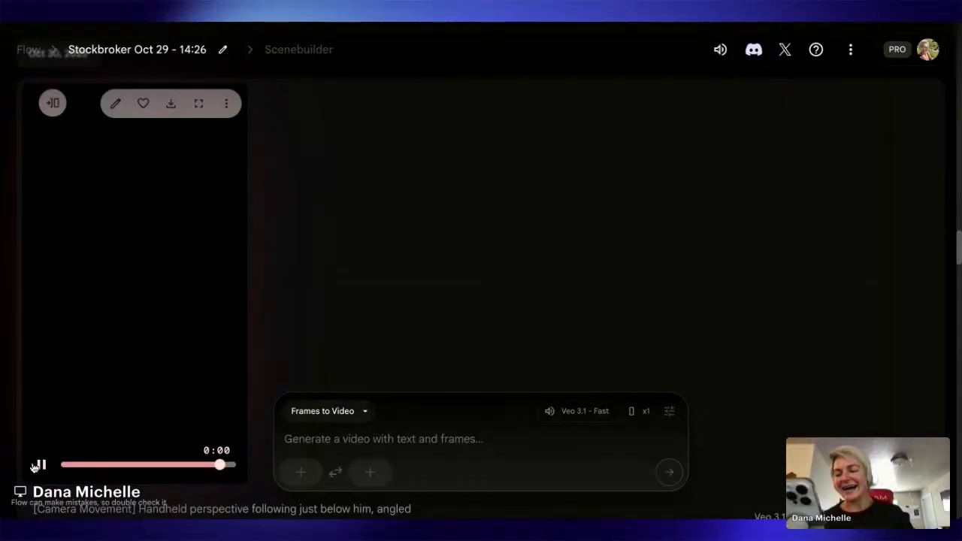
scroll(103, 403, "up", 8)
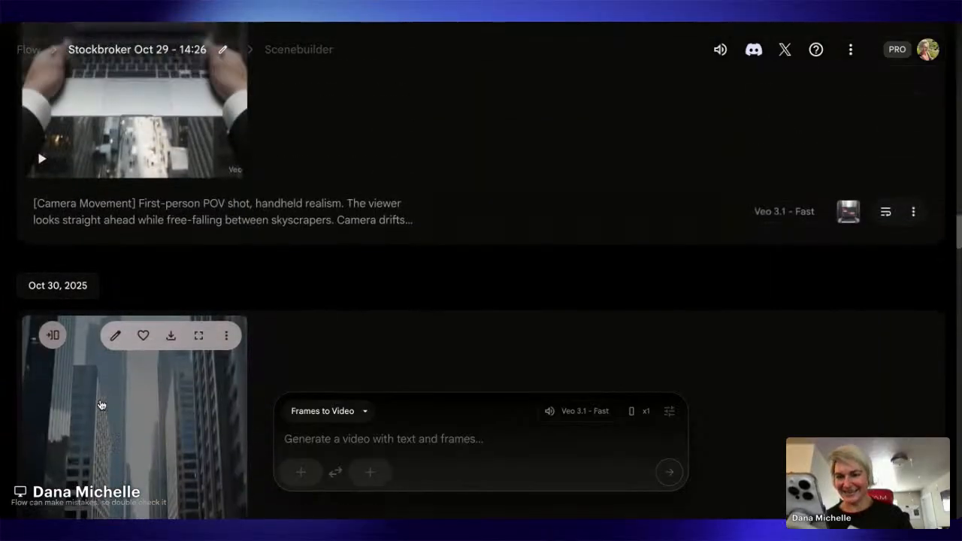
Compare the free-fall take where the stockbroker drifts farther from the camera with the take where he holds the laptop
scroll(103, 404, "up", 10)
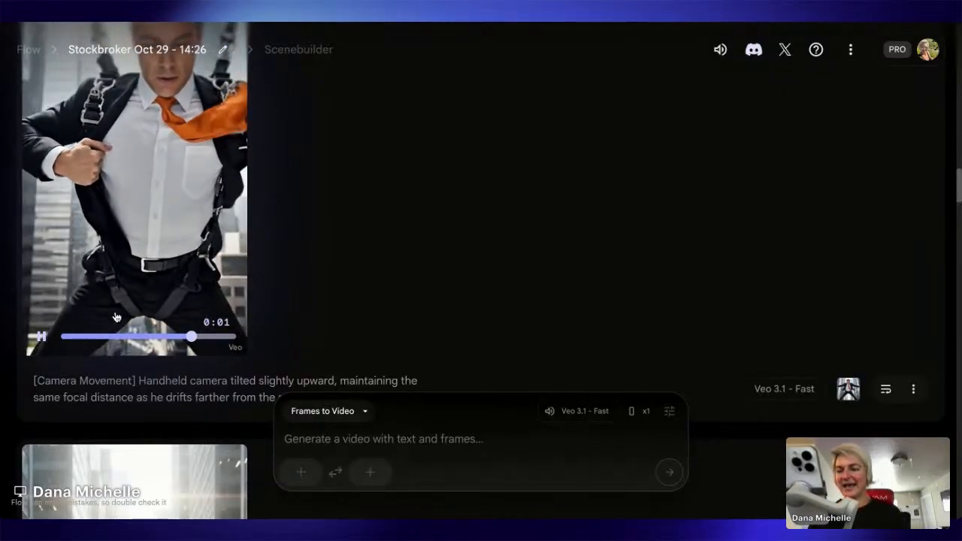
left_click(42, 336)
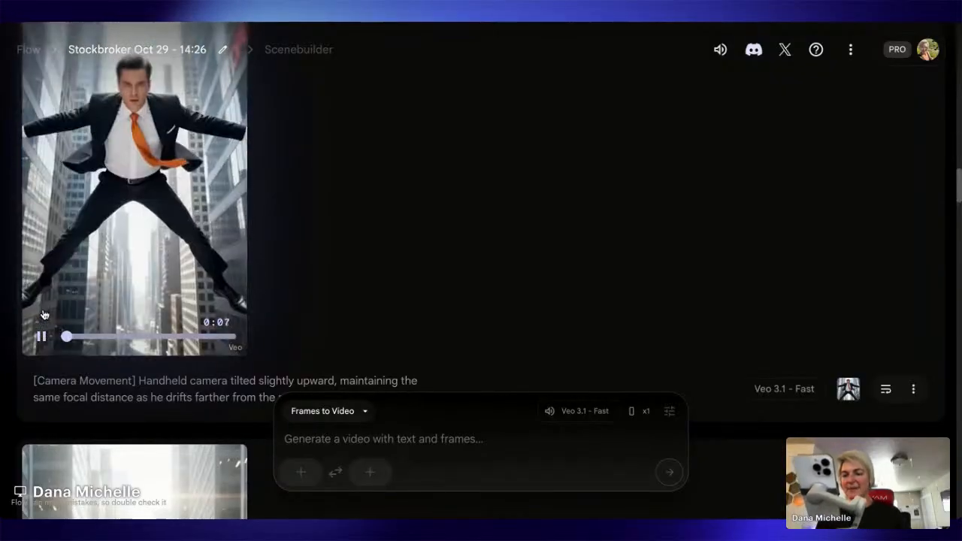
scroll(53, 338, "down", 3)
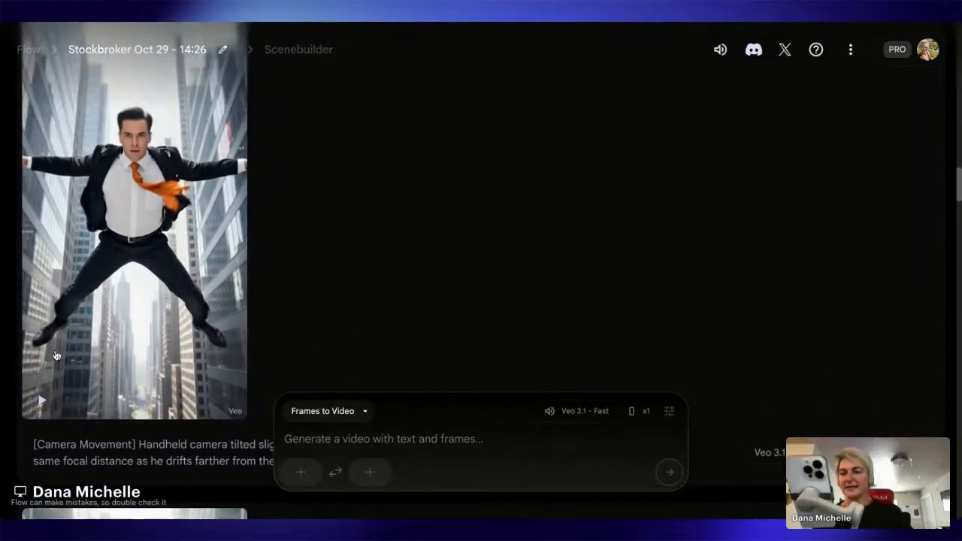
scroll(64, 355, "up", 4)
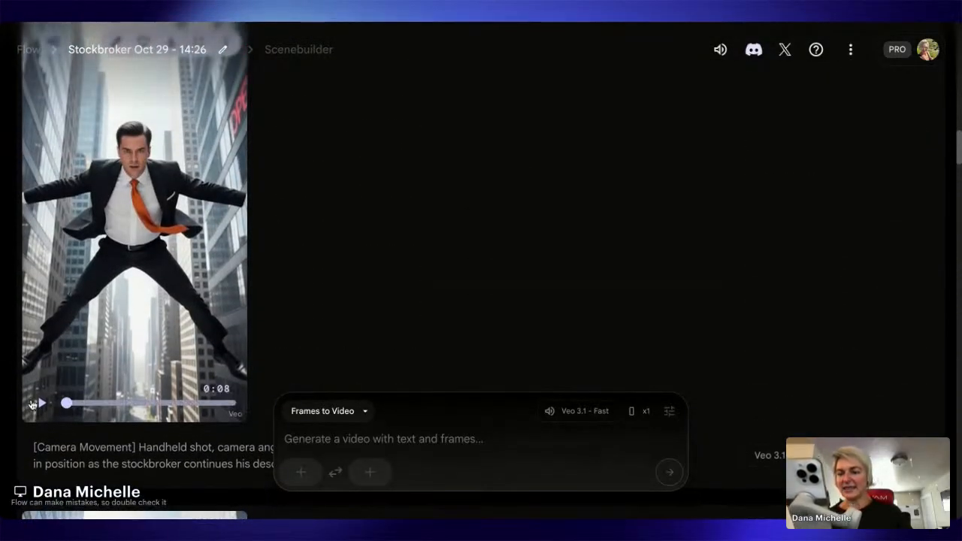
left_click(40, 406)
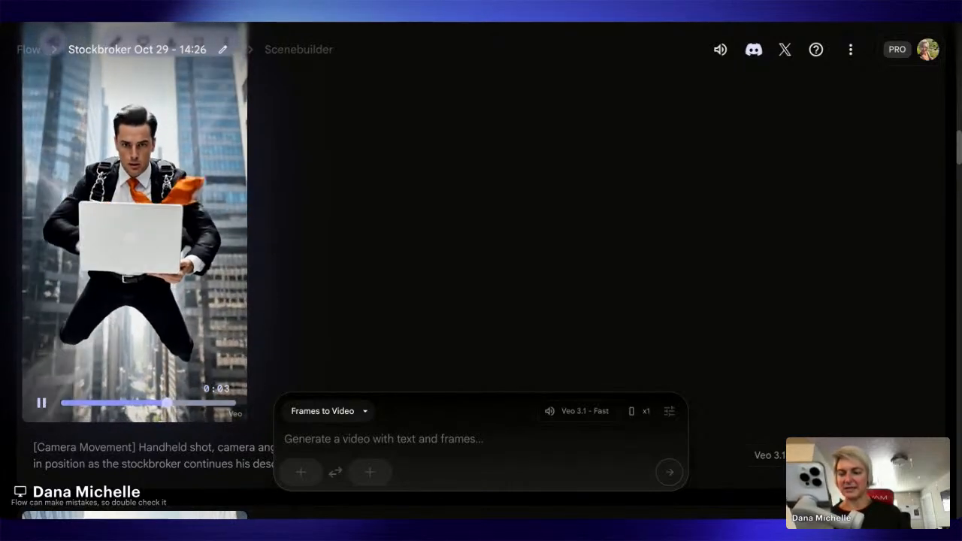
left_click(130, 289)
Recheck the first-person laptop chart clip against the free-fall clip of the stockbroker holding the laptop
scroll(132, 292, "down", 10)
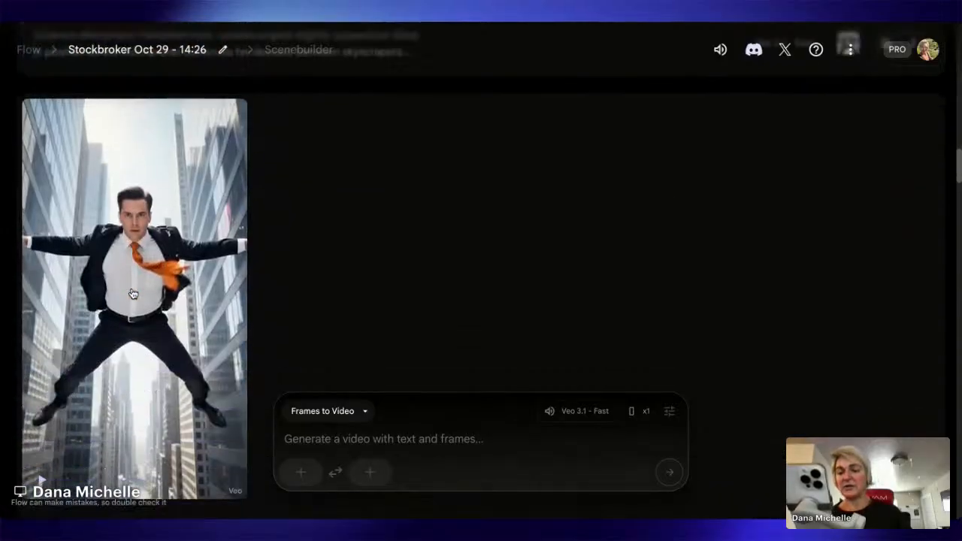
scroll(130, 298, "down", 1)
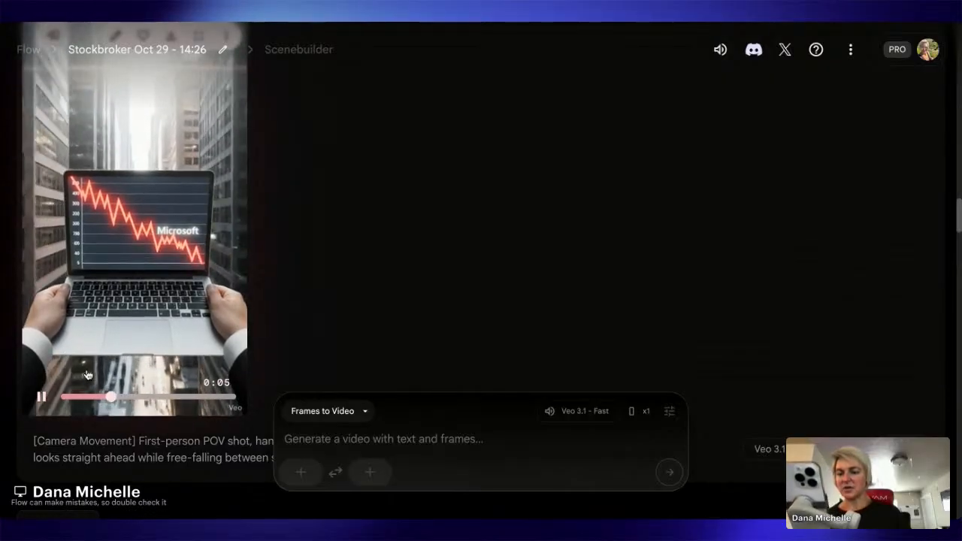
scroll(45, 379, "up", 10)
scroll(54, 367, "up", 5)
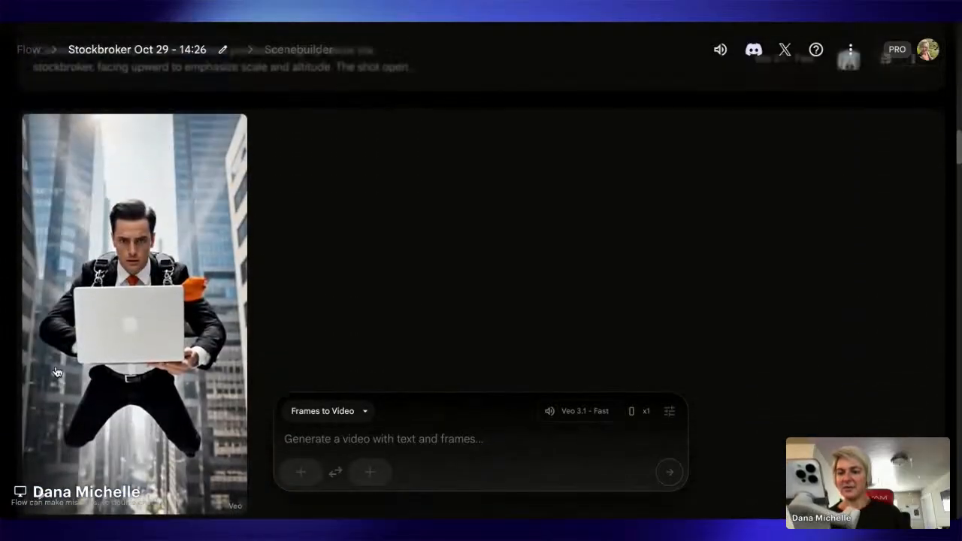
Scrub through the parachute-opening clip and review the Scene 6 gliding clip that follows it in the sequence
scroll(55, 368, "up", 10)
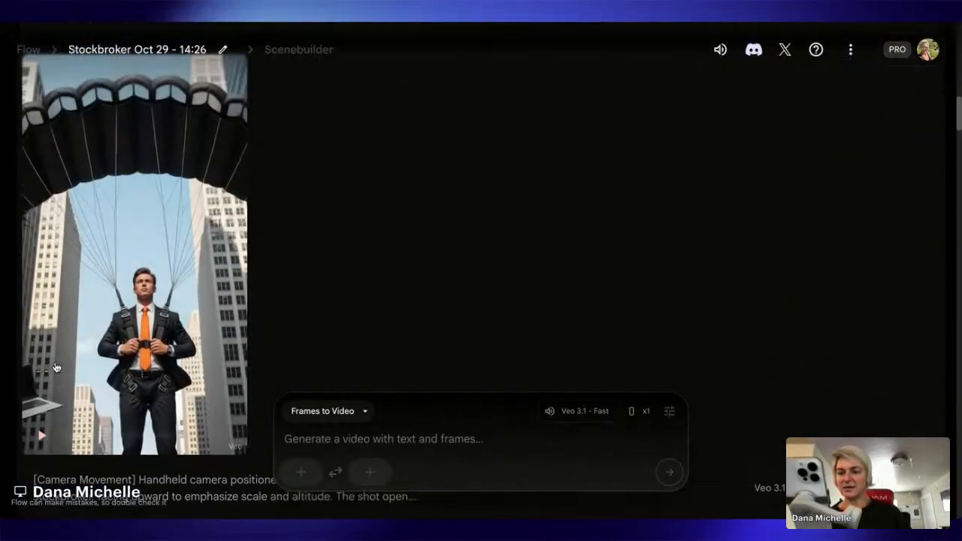
scroll(45, 376, "up", 2)
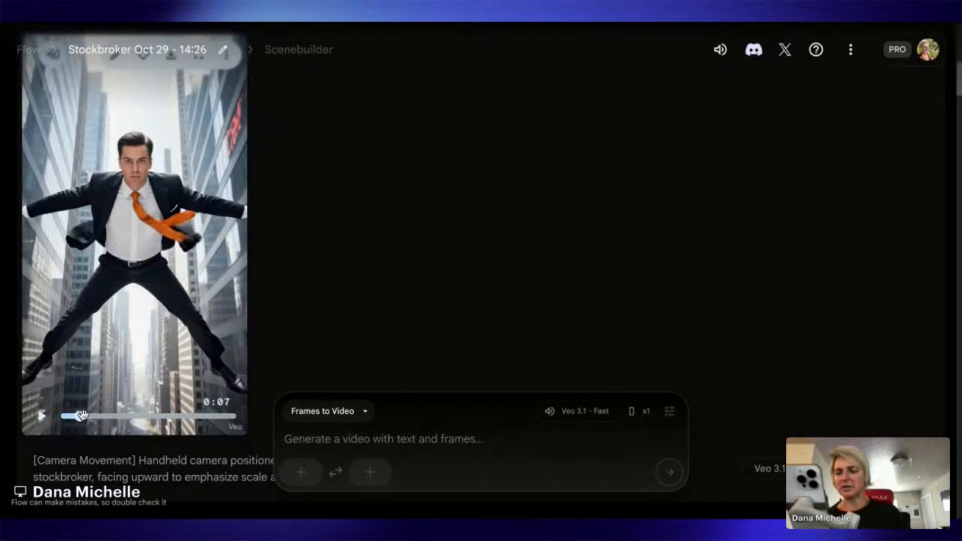
left_click_drag(89, 416, 94, 416)
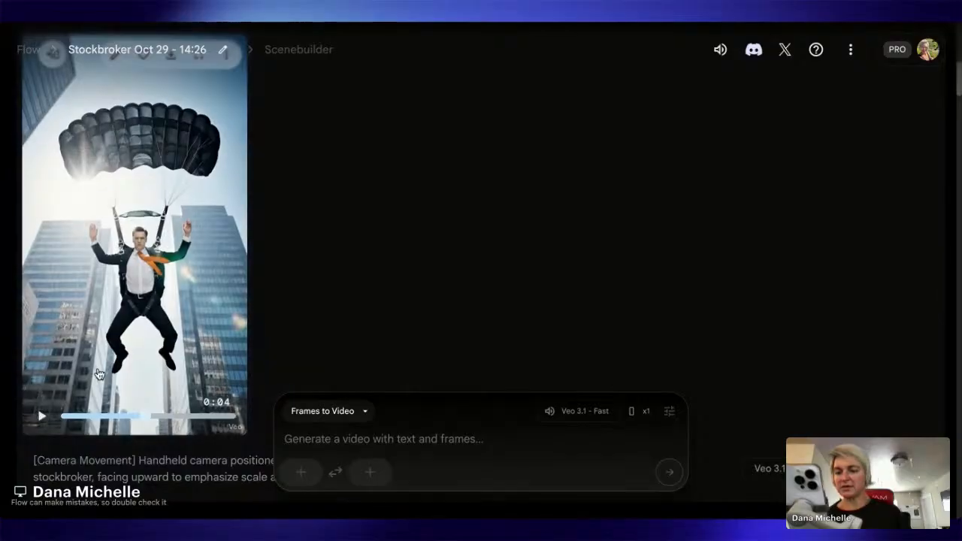
scroll(92, 377, "up", 6)
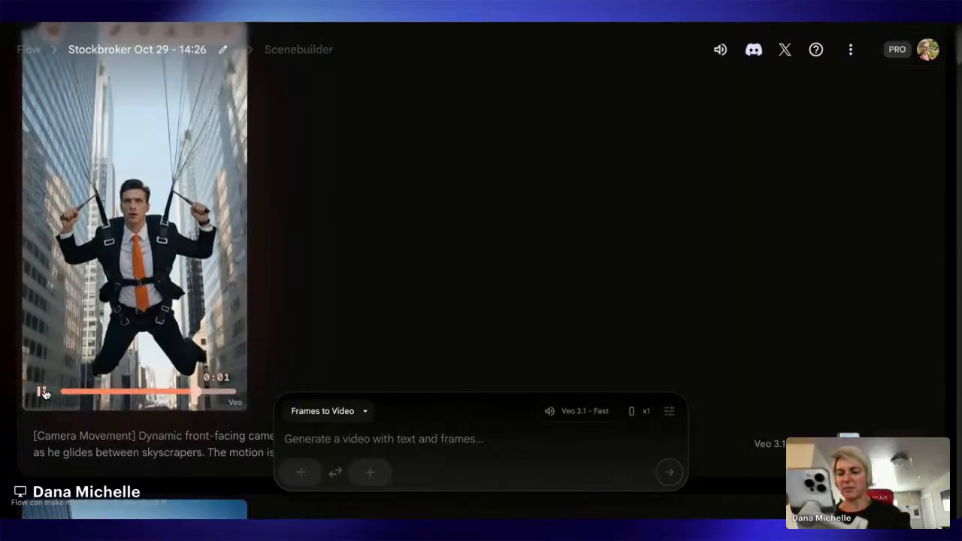
scroll(126, 385, "up", 2)
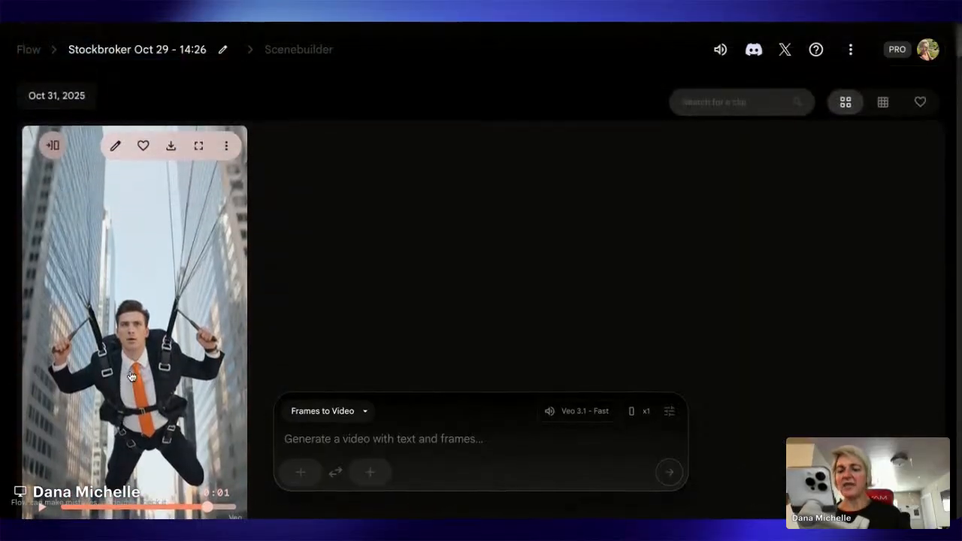